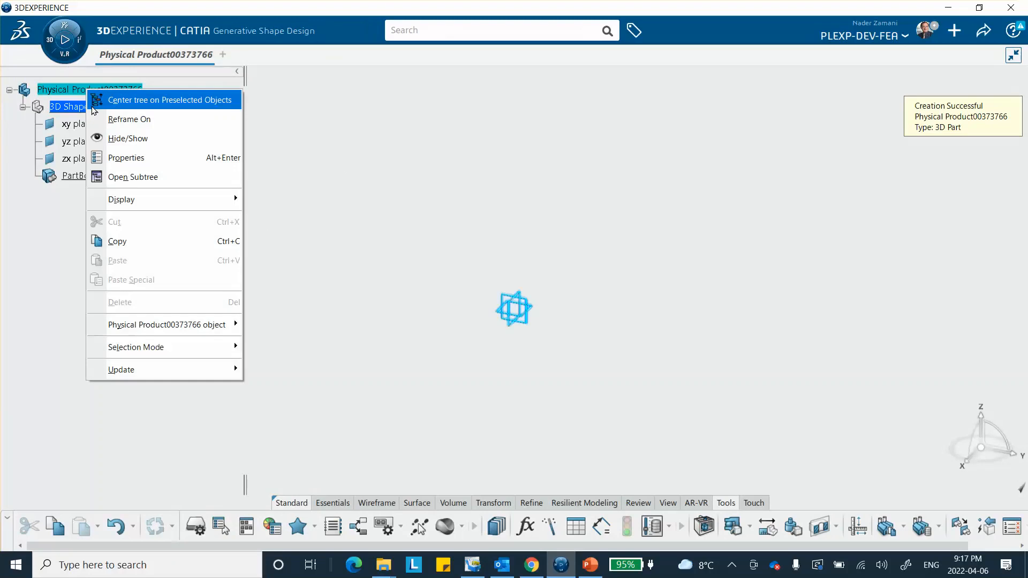
Step: Retitle the physical product by adding the prefix Harmonic_Response_ in front of its existing title
{"action": "left_click", "coordinate": [126, 158]}
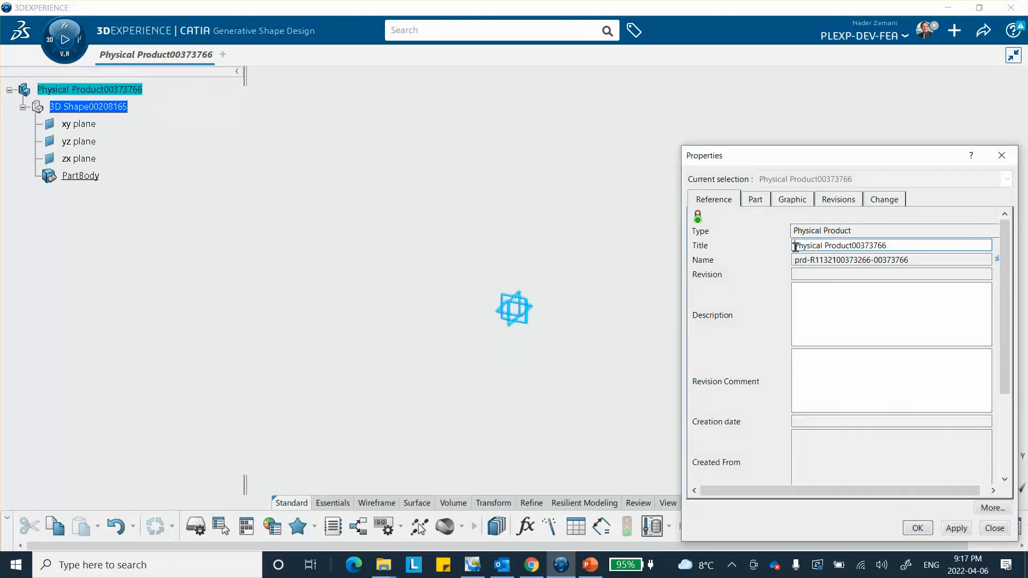
{"action": "double_click", "coordinate": [796, 246]}
{"action": "left_click", "coordinate": [796, 246]}
{"action": "type", "text": "Harmo"}
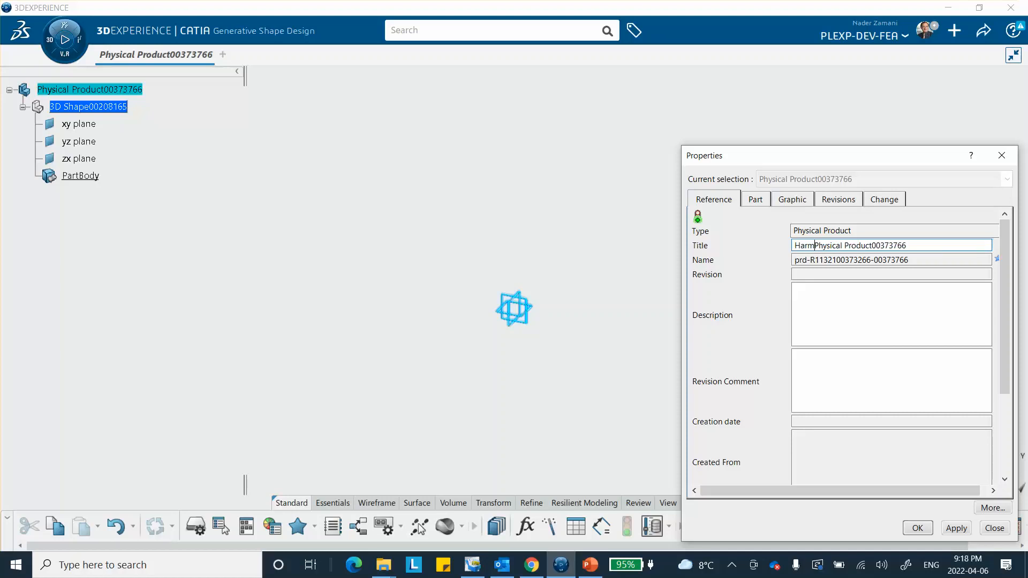
{"action": "type", "text": "nic_Re"}
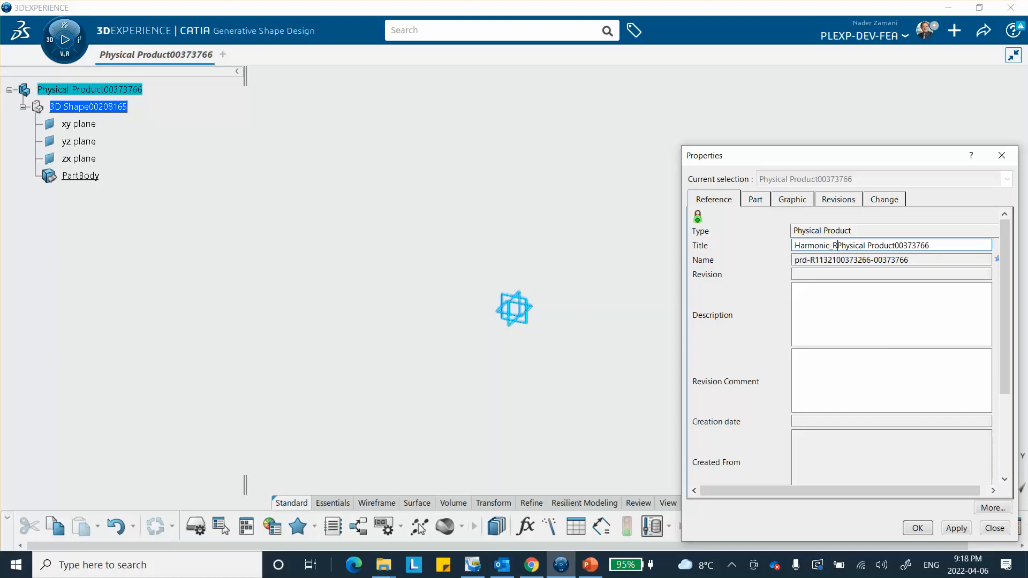
{"action": "type", "text": "spons"}
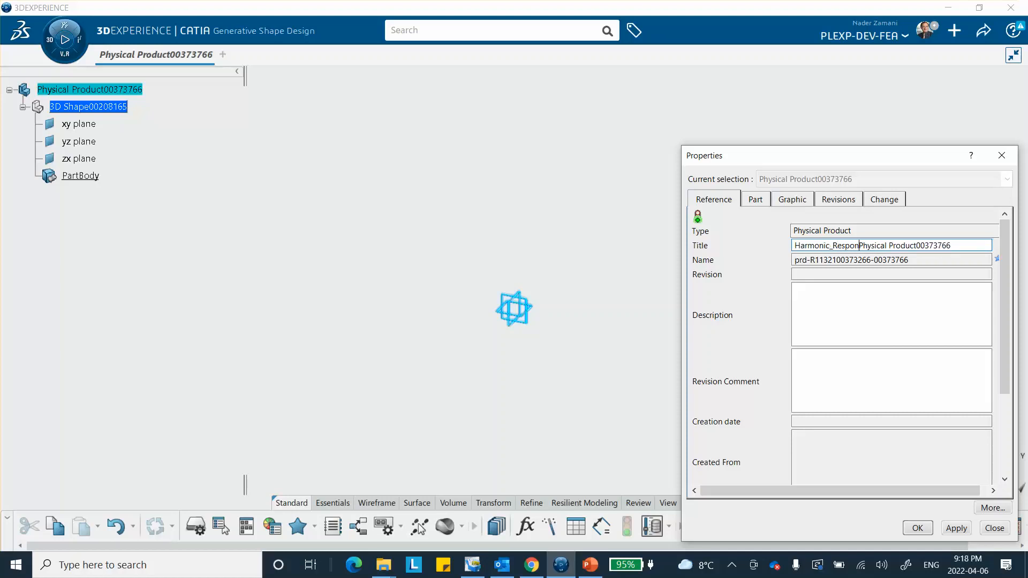
{"action": "type", "text": "e_"}
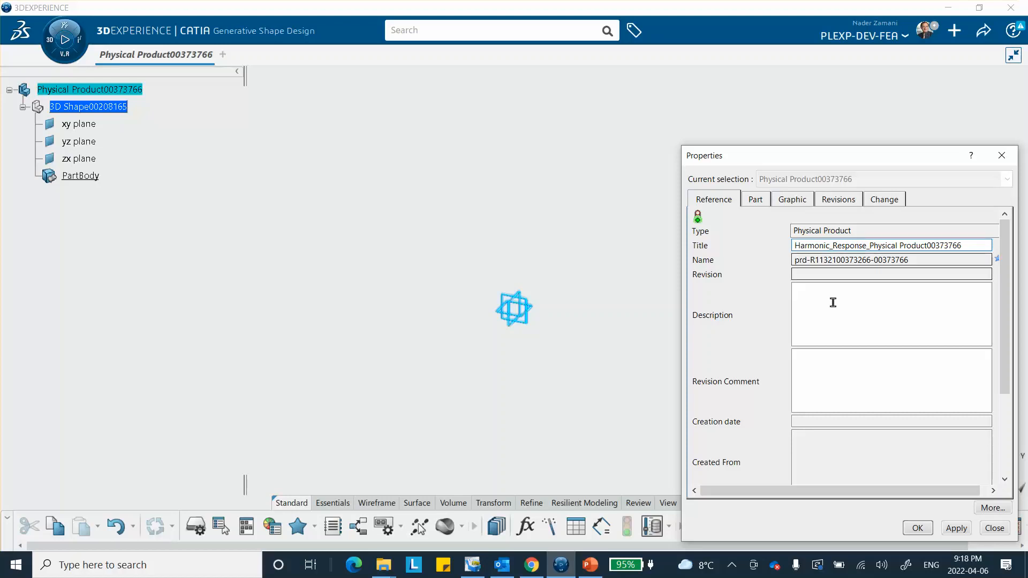
{"action": "left_click", "coordinate": [917, 528]}
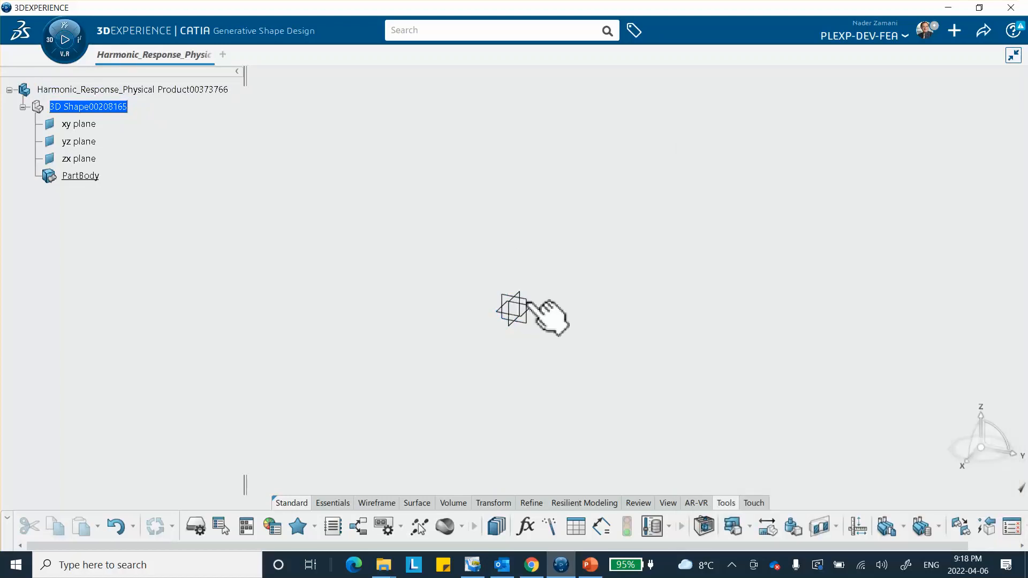
Step: Sketch a wide rectangle about 0.053 m tall on the yz plane, with its lower-left corner at the origin
{"action": "left_click", "coordinate": [529, 304]}
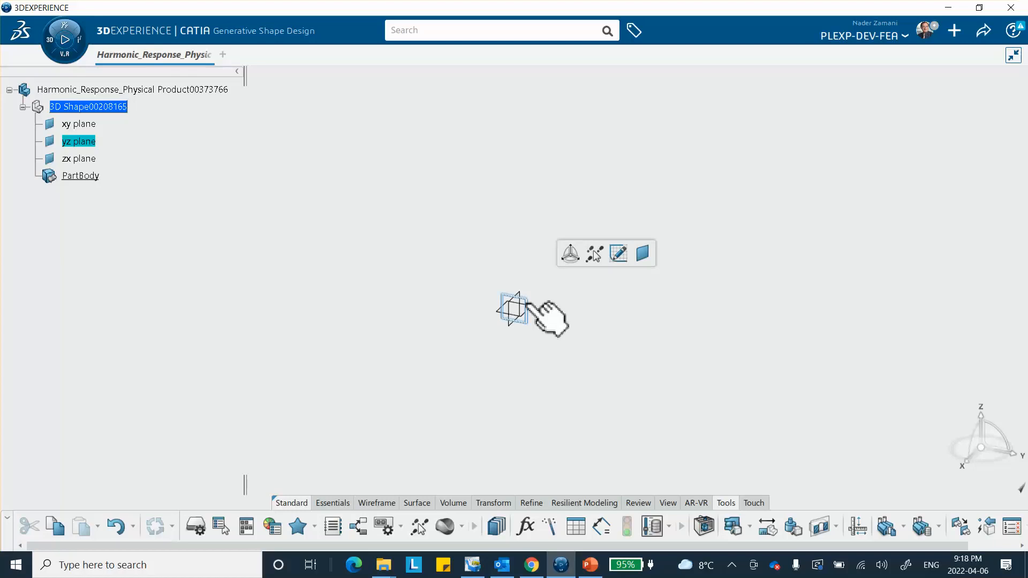
{"action": "left_click", "coordinate": [614, 257]}
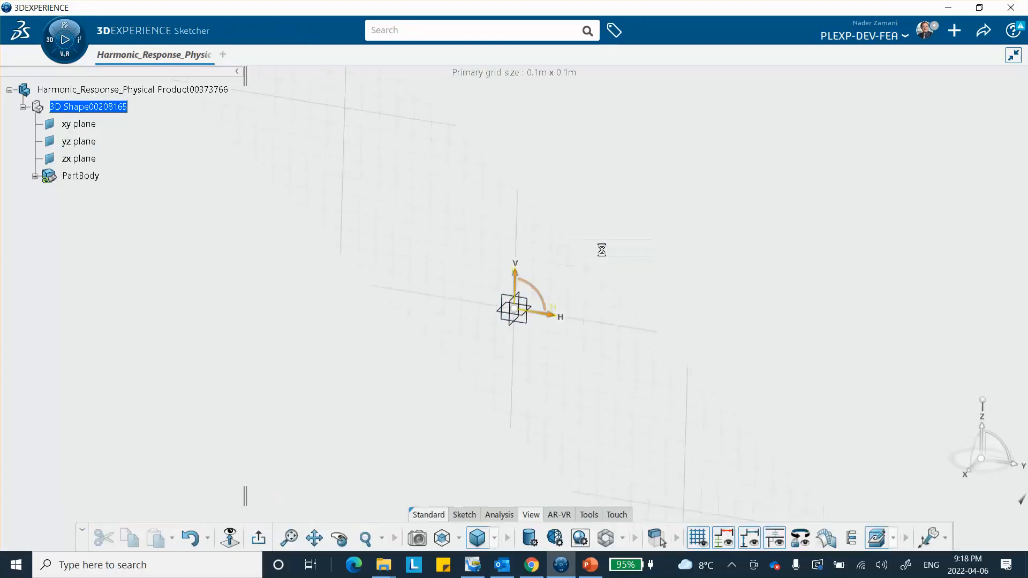
{"action": "middle_click_drag", "start_coordinate": [680, 390], "coordinate": [498, 377]}
{"action": "left_click", "coordinate": [464, 515]}
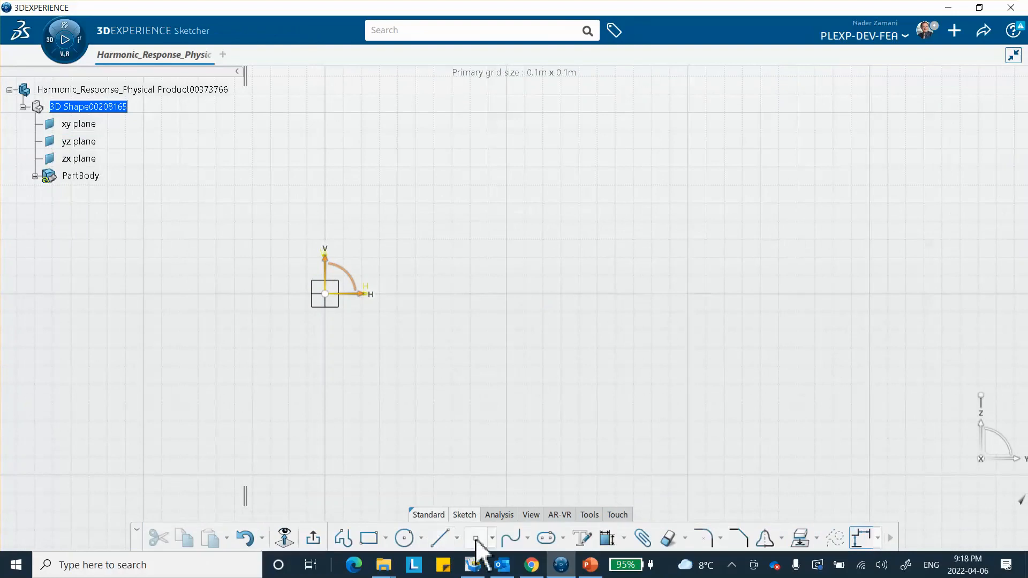
{"action": "left_click", "coordinate": [368, 538]}
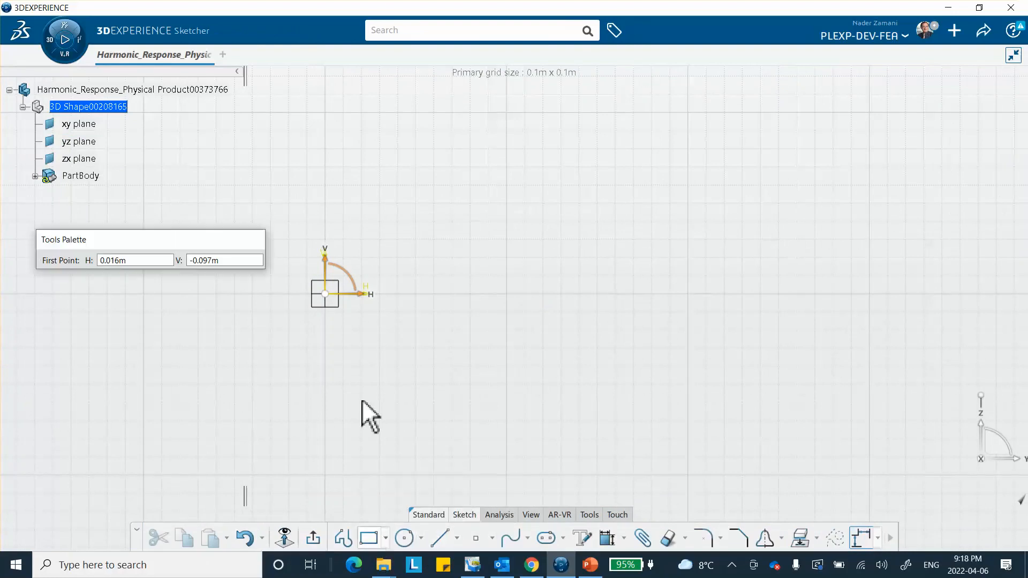
{"action": "left_click", "coordinate": [324, 294]}
{"action": "left_click", "coordinate": [825, 199]}
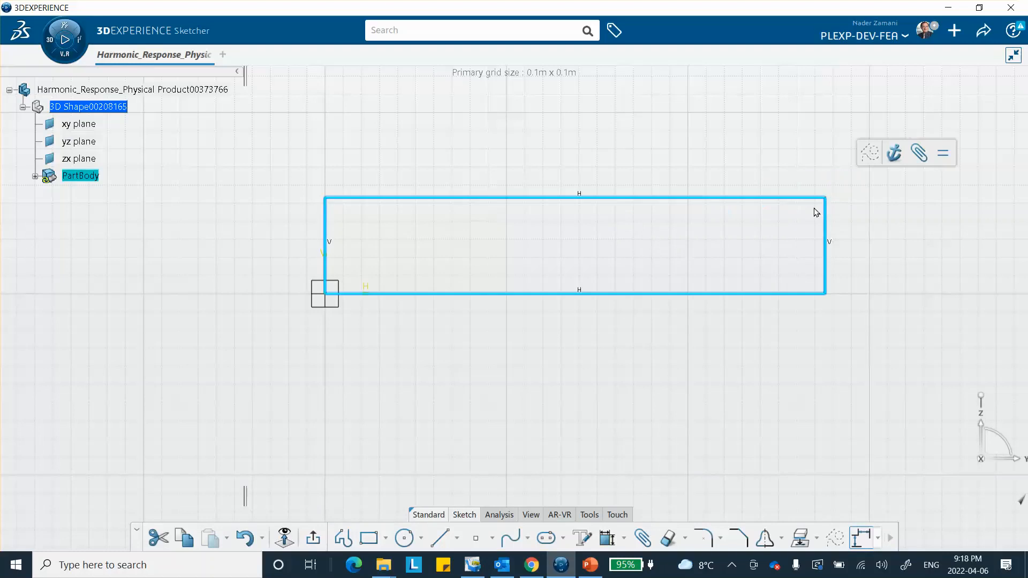
{"action": "left_click", "coordinate": [608, 413]}
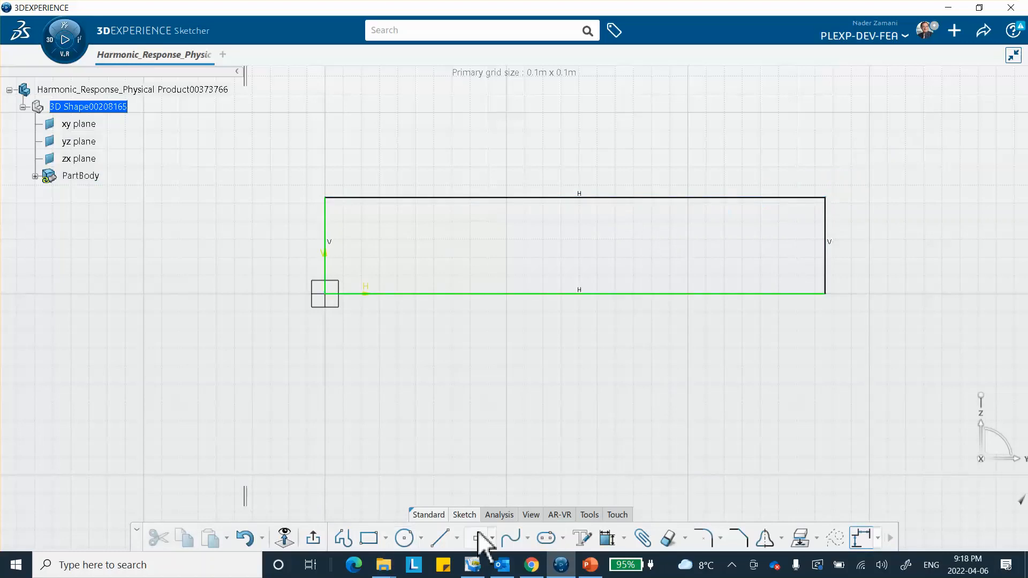
Step: Dimension the rectangle's right vertical edge and set its length to 100 mm
{"action": "left_click", "coordinate": [607, 537]}
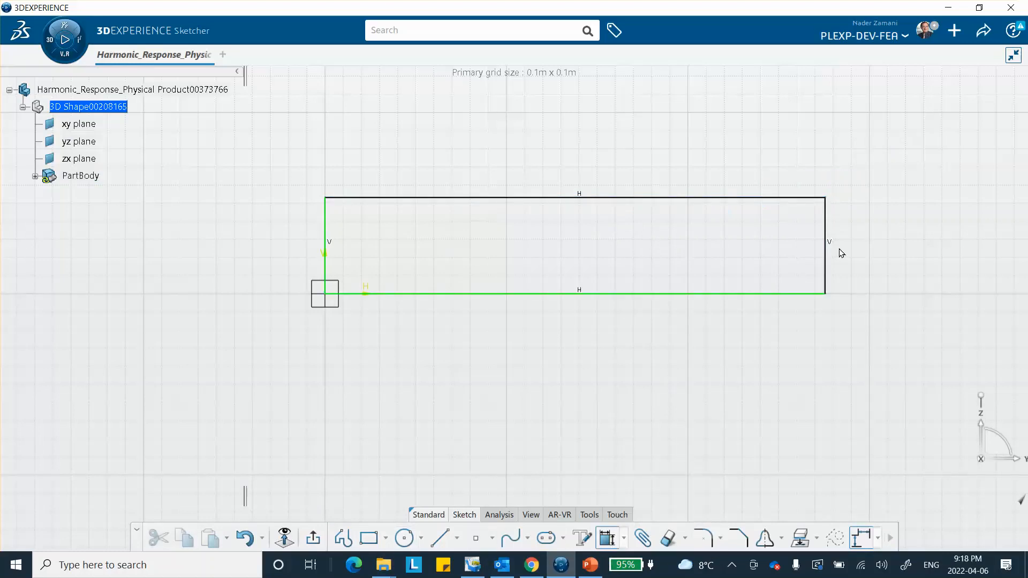
{"action": "left_click", "coordinate": [837, 267]}
{"action": "left_click", "coordinate": [870, 268]}
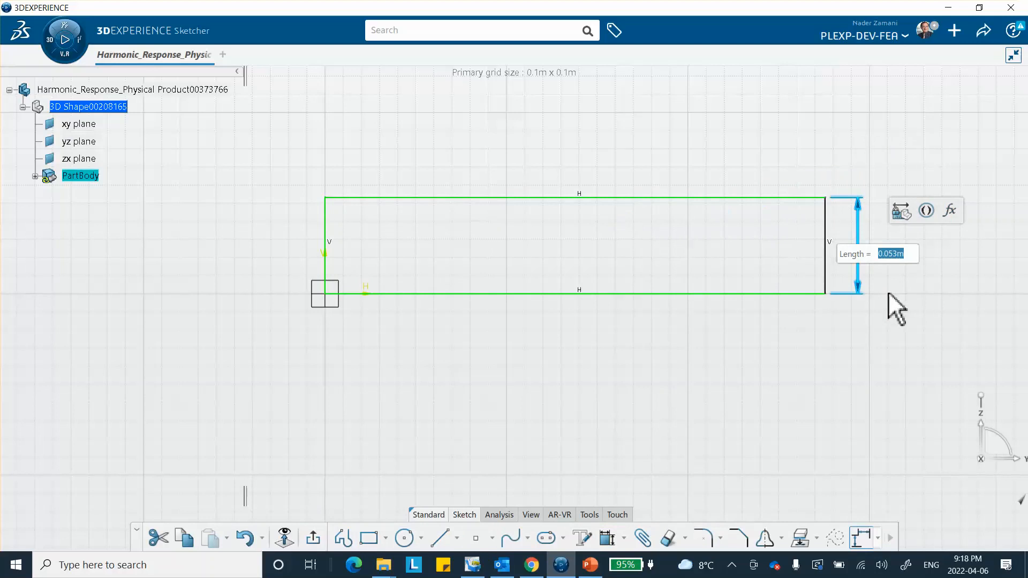
{"action": "type", "text": "100mm"}
{"action": "key", "text": "Return"}
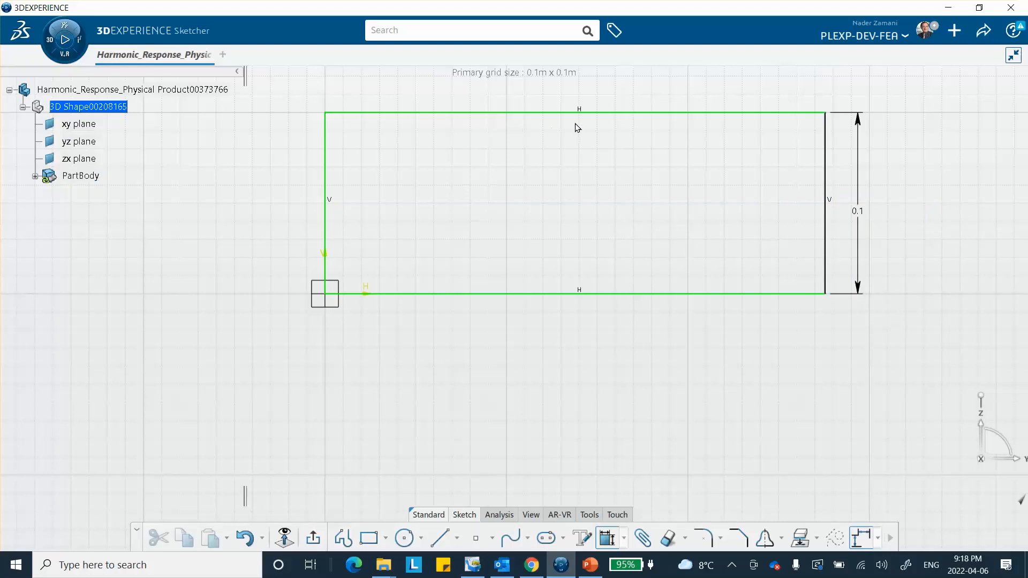
Step: Dimension the rectangle's upper horizontal edge at 1000 mm and exit the sketch
{"action": "left_click", "coordinate": [588, 109]}
{"action": "left_click", "coordinate": [588, 106]}
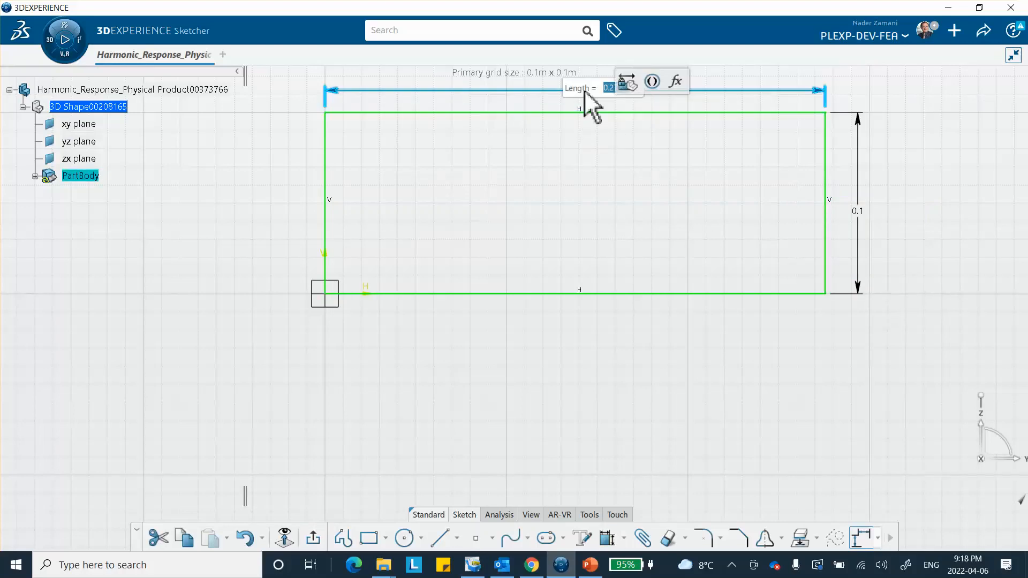
{"action": "type", "text": "1000mm"}
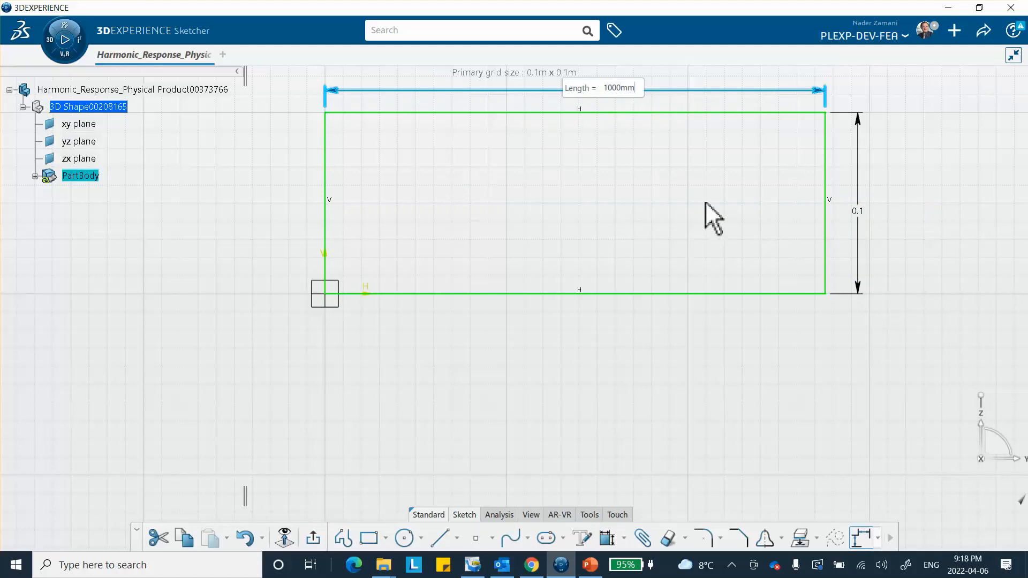
{"action": "key", "text": "Return"}
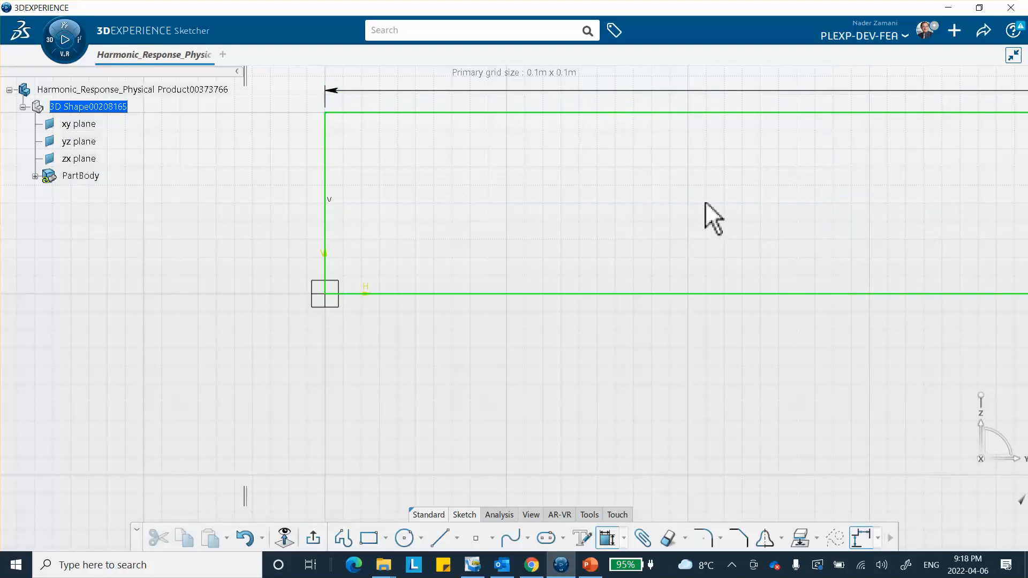
{"action": "left_click", "coordinate": [529, 515]}
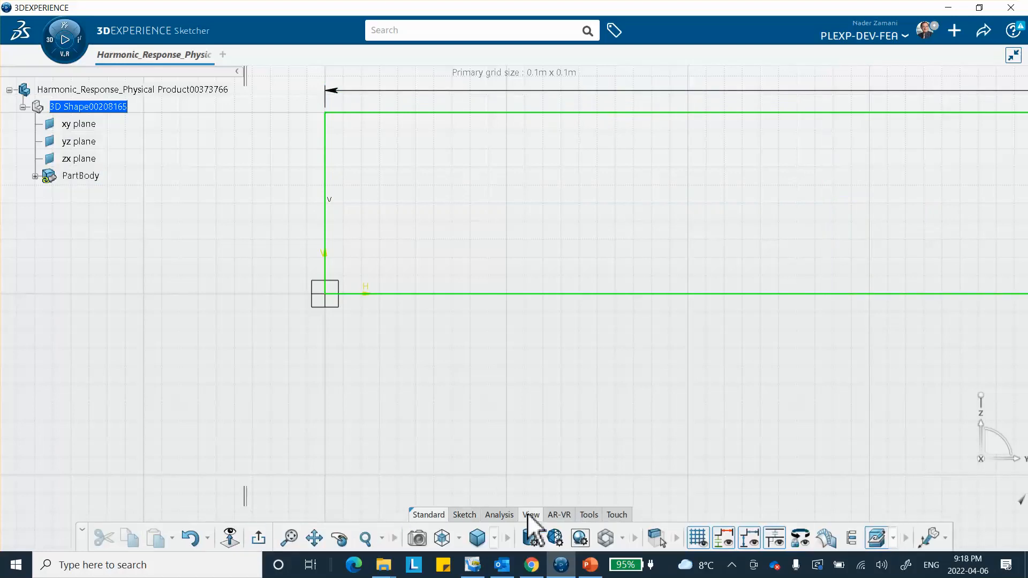
{"action": "left_click", "coordinate": [289, 537]}
{"action": "middle_click_drag", "start_coordinate": [643, 420], "coordinate": [569, 424]}
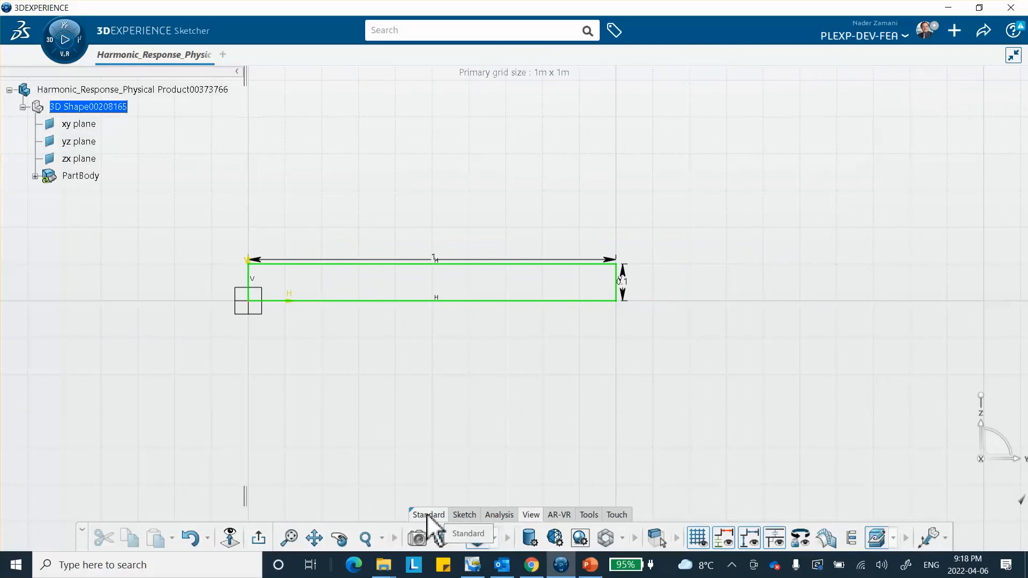
{"action": "left_click", "coordinate": [259, 539]}
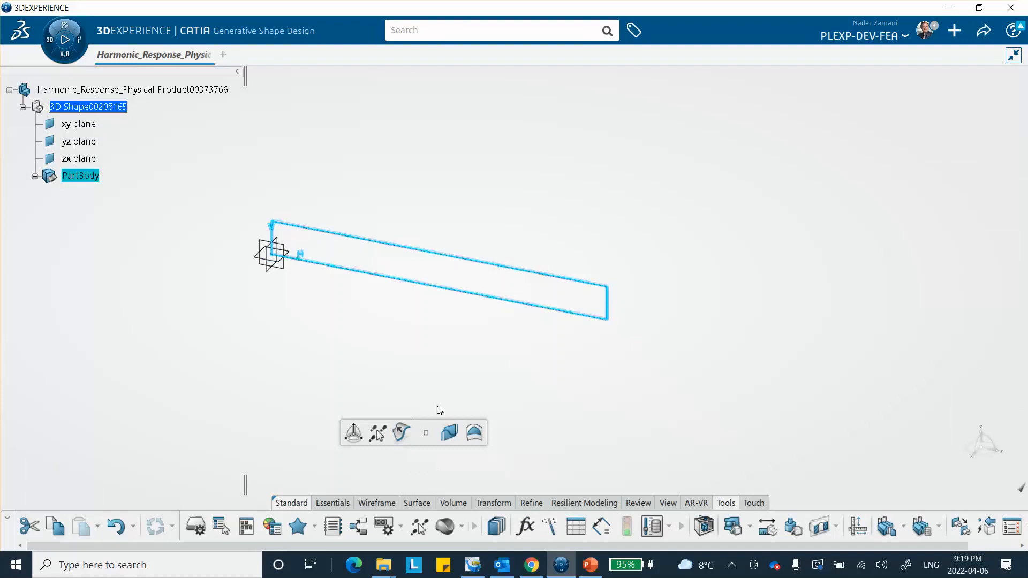
{"action": "left_click", "coordinate": [568, 414]}
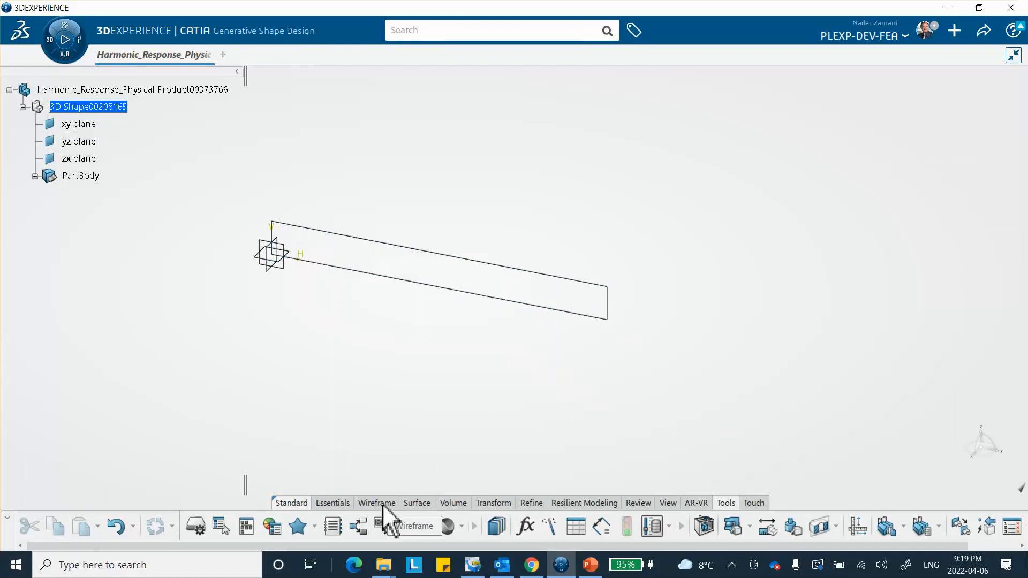
Step: Create a Fill surface using the rectangle sketch as its outer boundary
{"action": "left_click", "coordinate": [415, 502]}
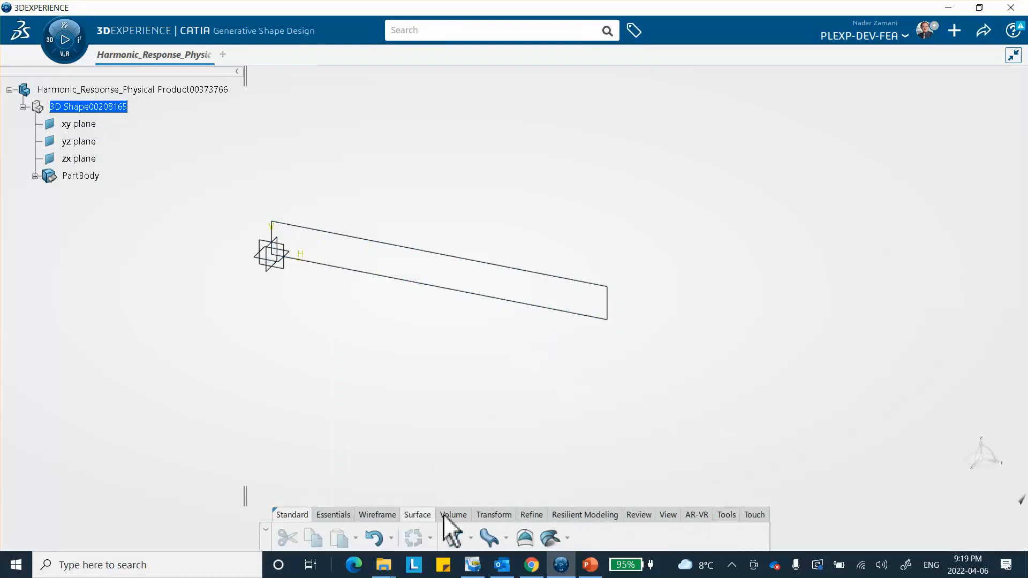
{"action": "left_click", "coordinate": [525, 537]}
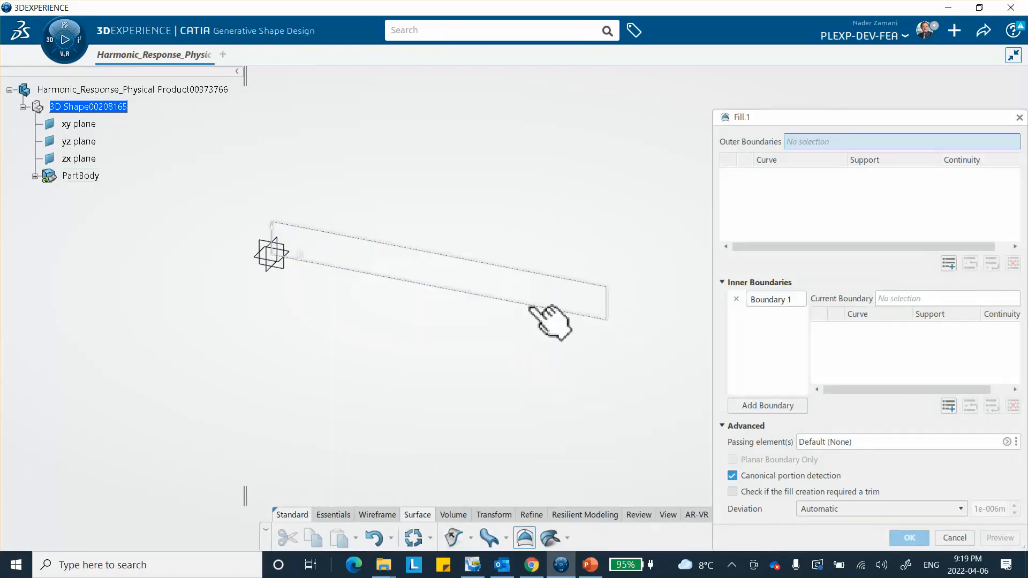
{"action": "left_click", "coordinate": [530, 307]}
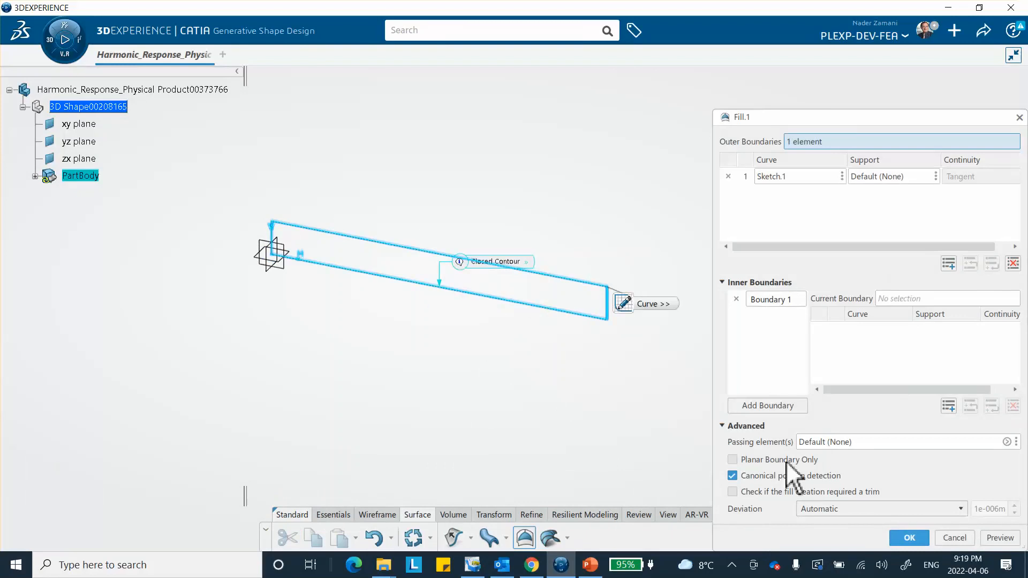
{"action": "left_click", "coordinate": [910, 537]}
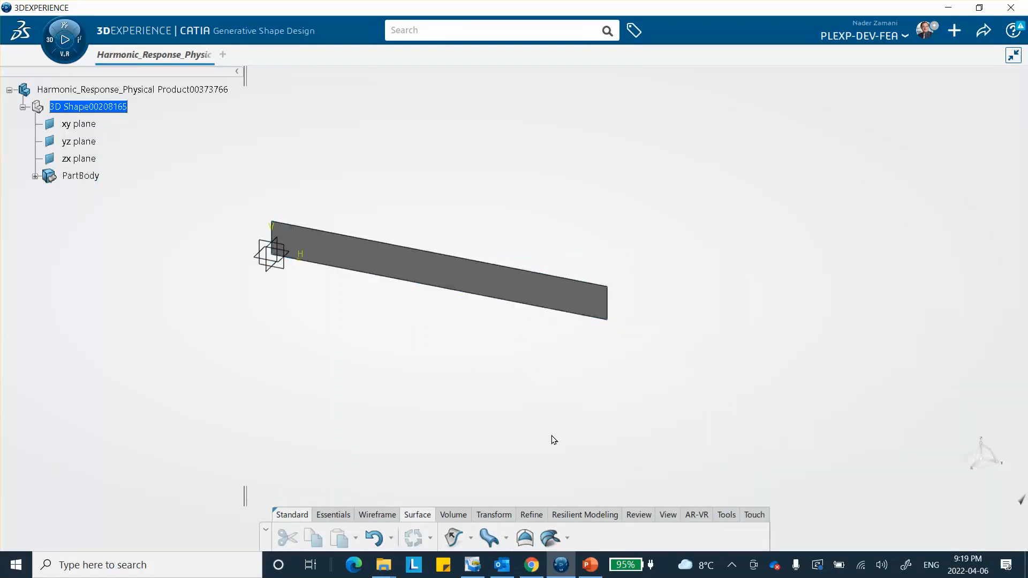
Step: Expand PartBody in the tree and hide Sketch.1
{"action": "left_click", "coordinate": [35, 177]}
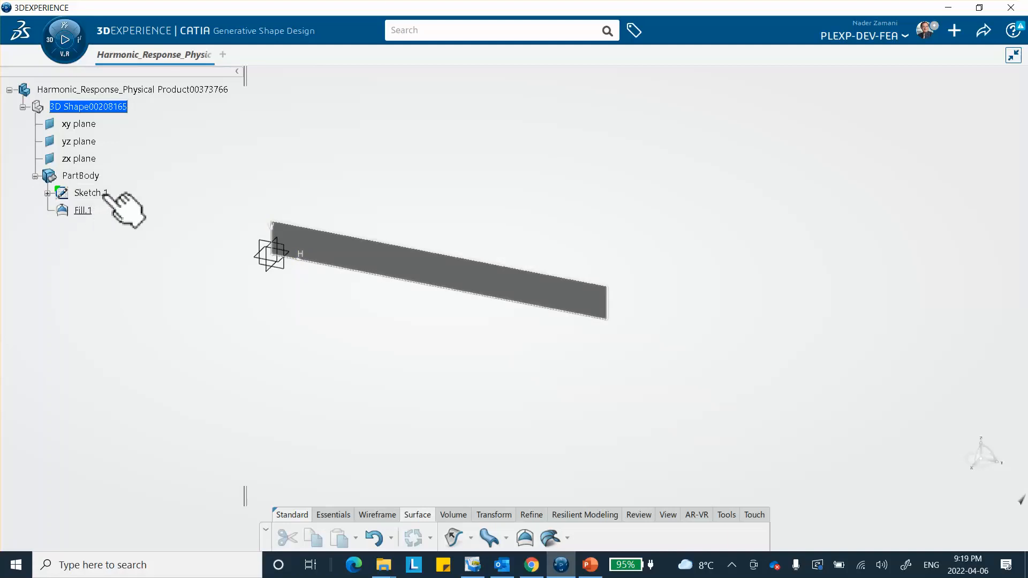
{"action": "right_click", "coordinate": [91, 194]}
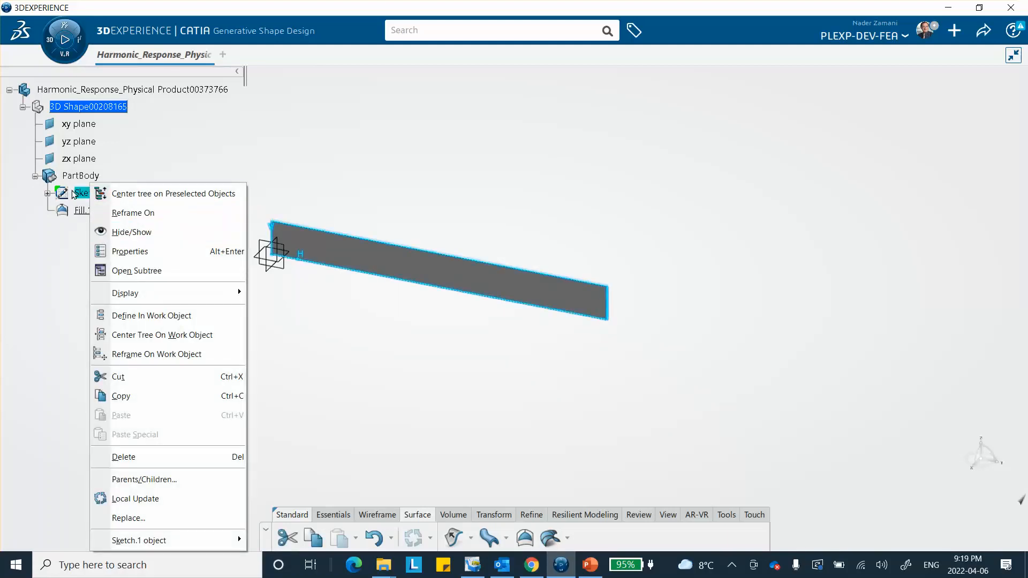
{"action": "left_click", "coordinate": [124, 234]}
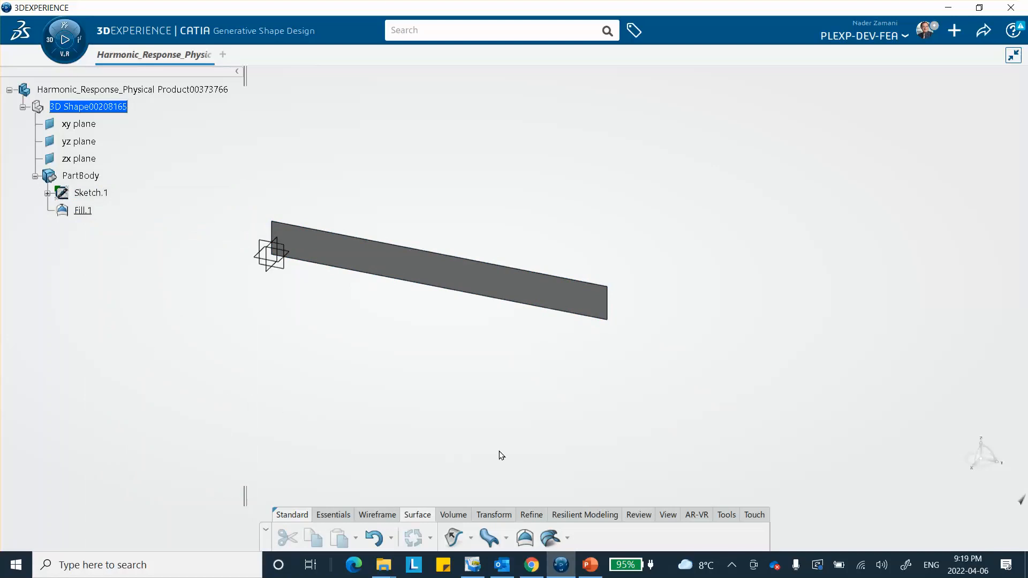
Step: Create one new core material titled Harmonic_Response_video, along with a covering material with the default title
{"action": "left_click", "coordinate": [724, 511]}
{"action": "left_click", "coordinate": [460, 528]}
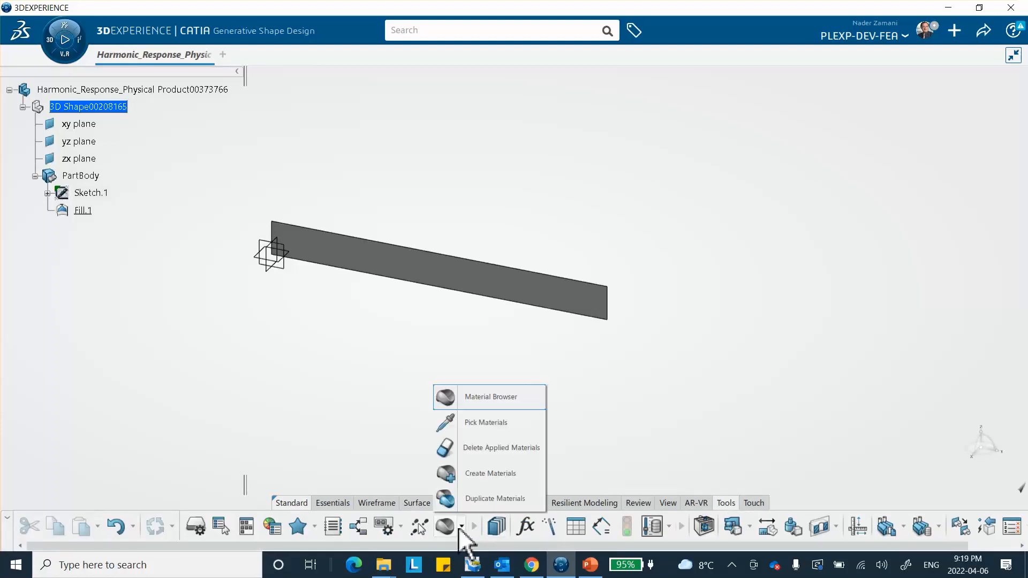
{"action": "left_click", "coordinate": [471, 474]}
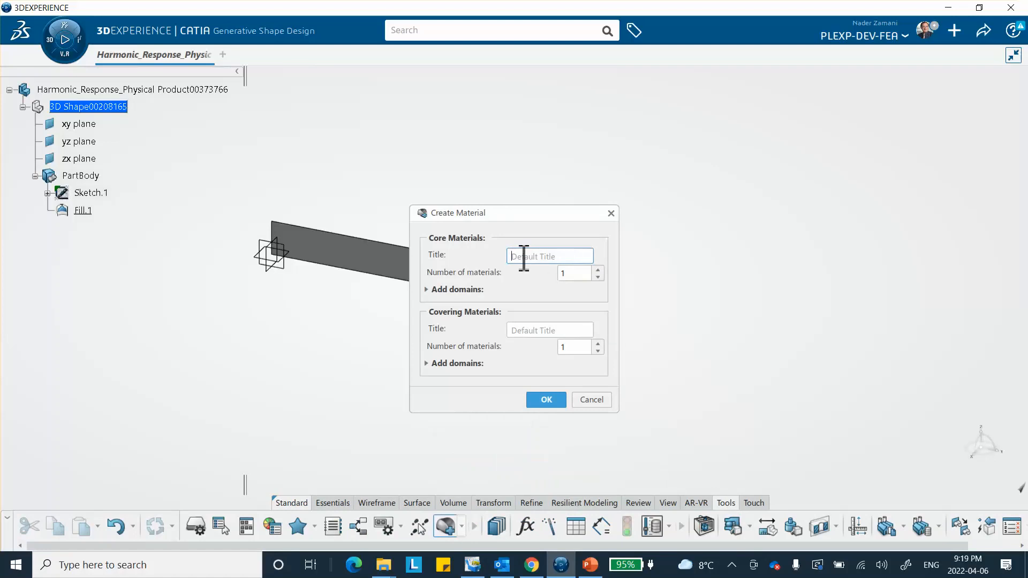
{"action": "type", "text": "Ha"}
{"action": "type", "text": "o"}
{"action": "key", "text": "BackSpace"}
{"action": "type", "text": "ideo"}
{"action": "left_click", "coordinate": [546, 400]}
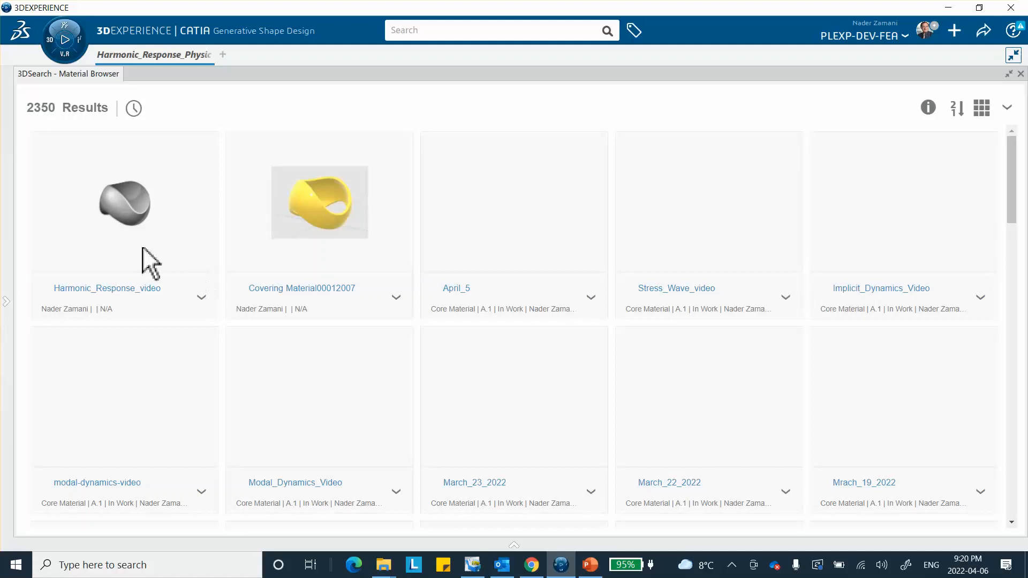
Step: Apply the Harmonic_Response_video core material to the 3D Shape and close the material browser
{"action": "right_click", "coordinate": [126, 213]}
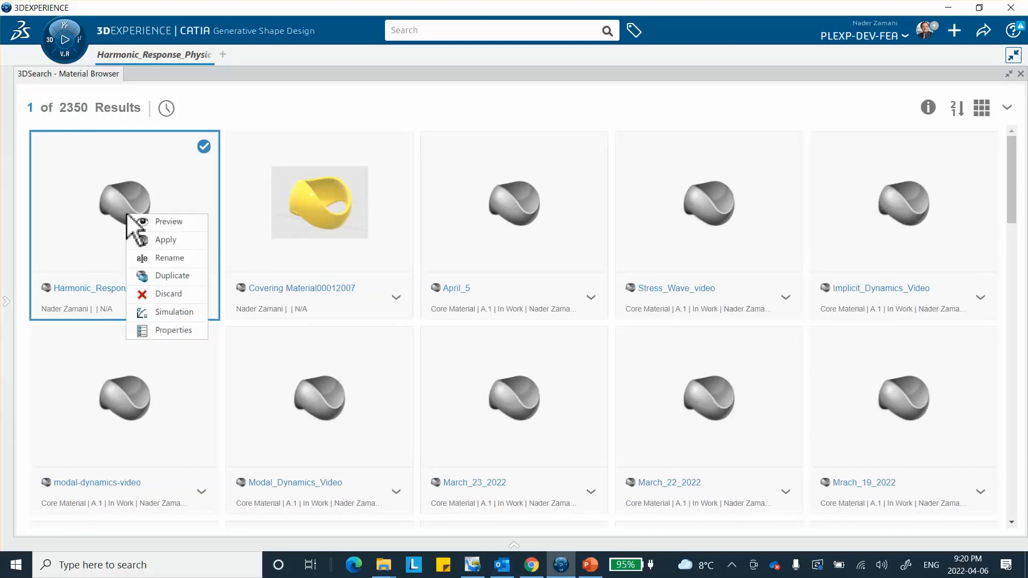
{"action": "left_click", "coordinate": [161, 240]}
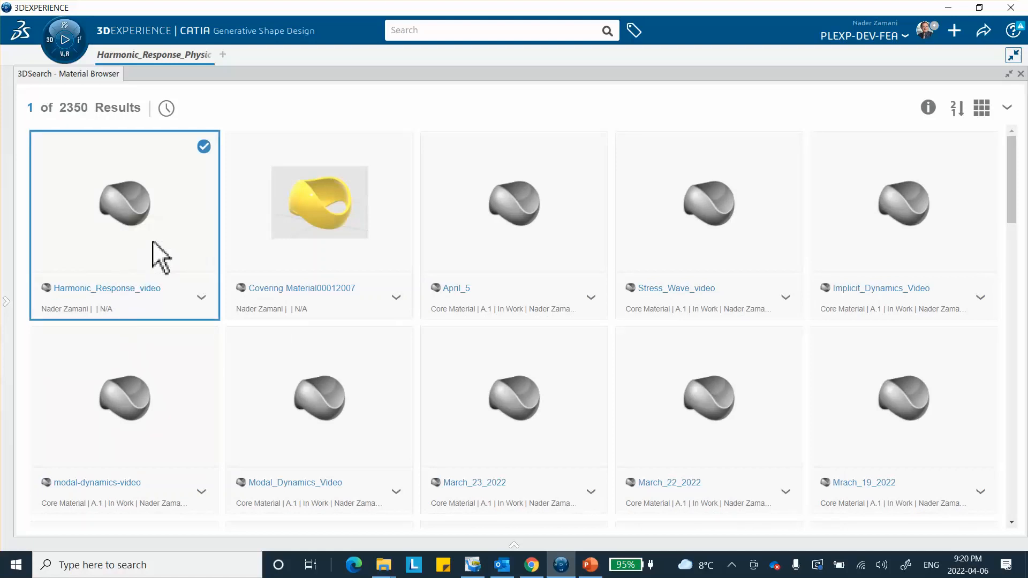
{"action": "left_click", "coordinate": [1020, 74]}
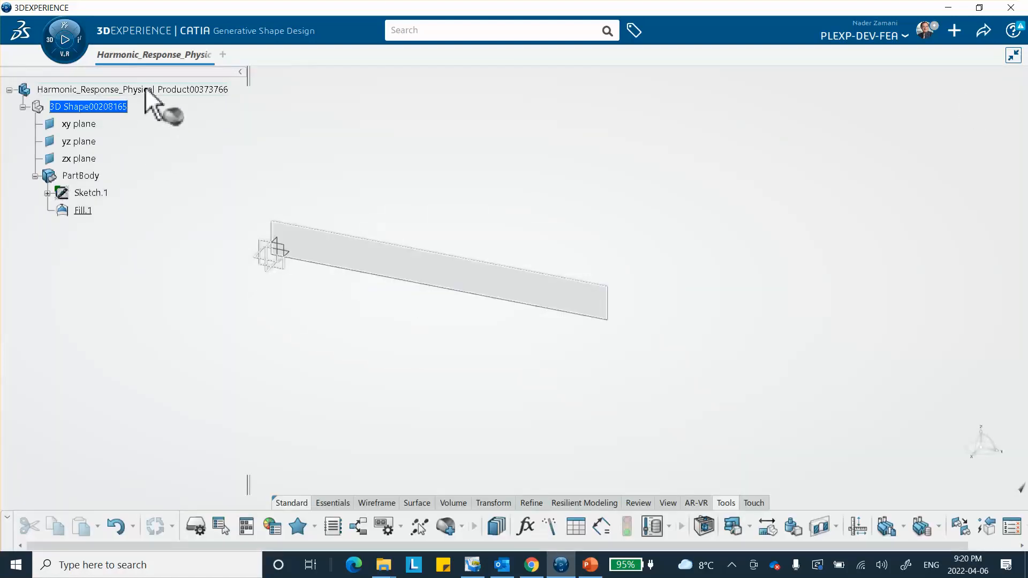
{"action": "left_click", "coordinate": [328, 104]}
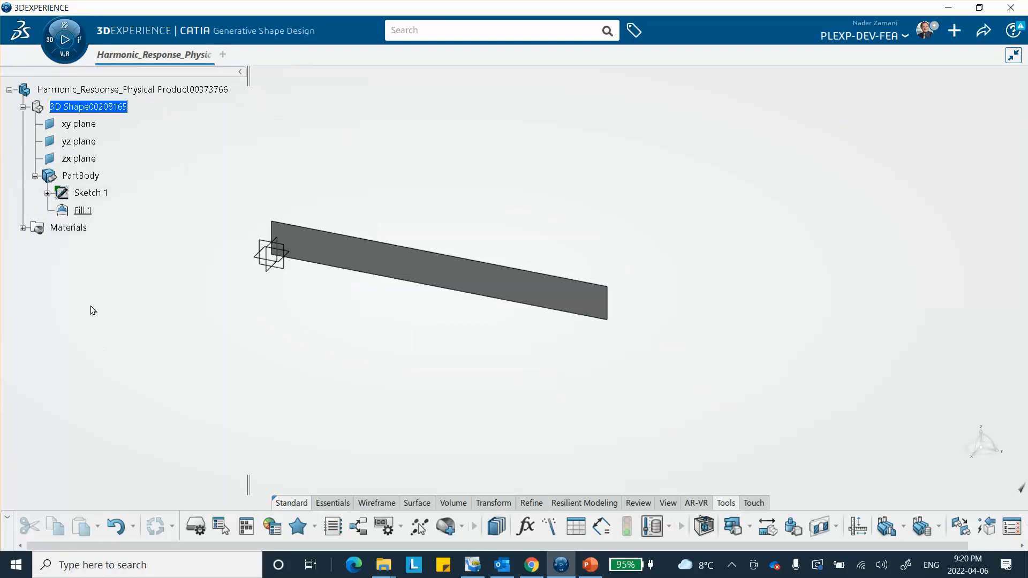
Step: Expand Materials down to the simulation domain of Harmonic_Response_video, widen the tree area, and open the domain's definition
{"action": "left_click", "coordinate": [23, 228]}
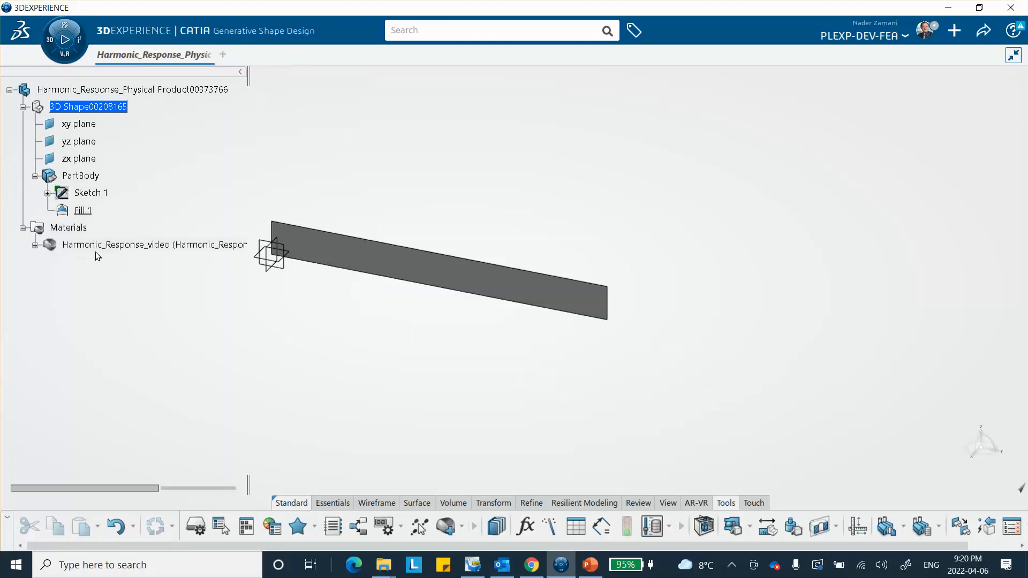
{"action": "left_click", "coordinate": [35, 245]}
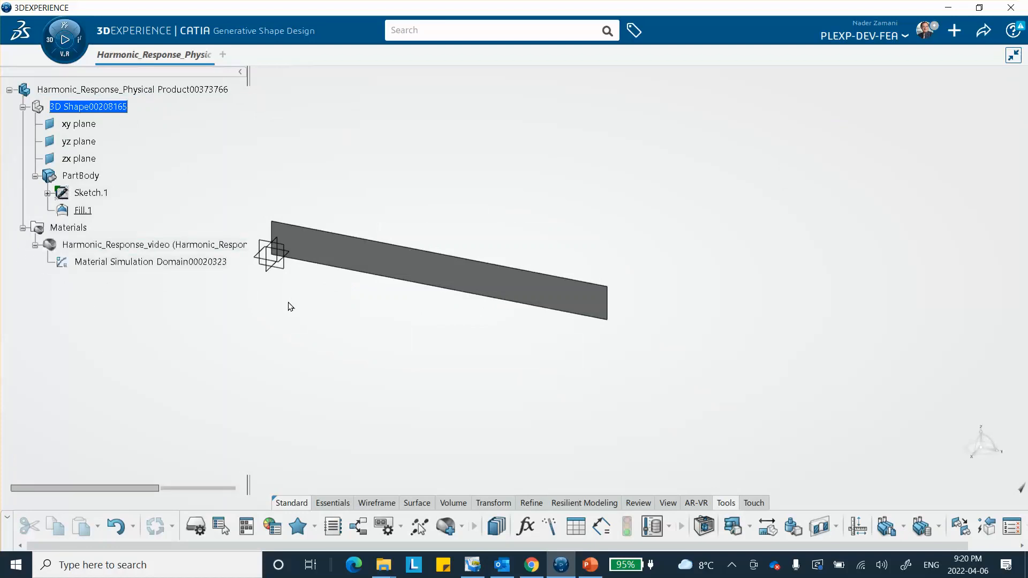
{"action": "middle_click_drag", "start_coordinate": [294, 303], "coordinate": [348, 314]}
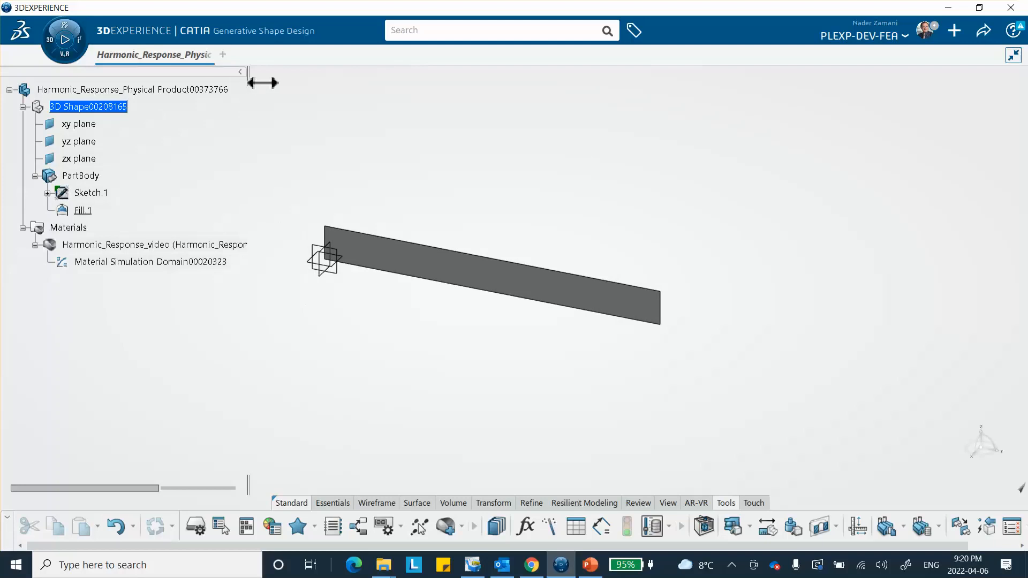
{"action": "left_click_drag", "start_coordinate": [256, 83], "coordinate": [309, 86]}
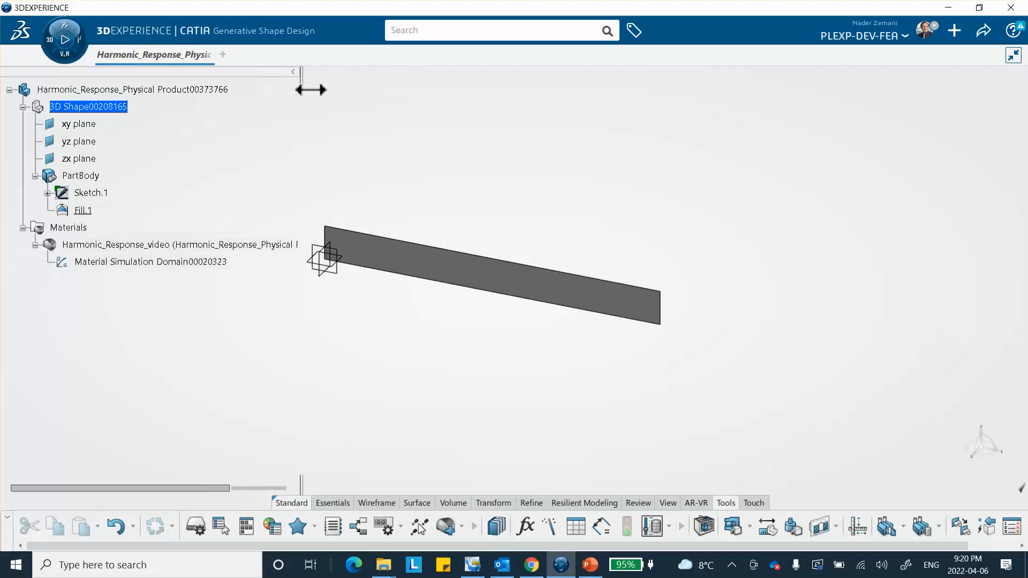
{"action": "double_click", "coordinate": [122, 262]}
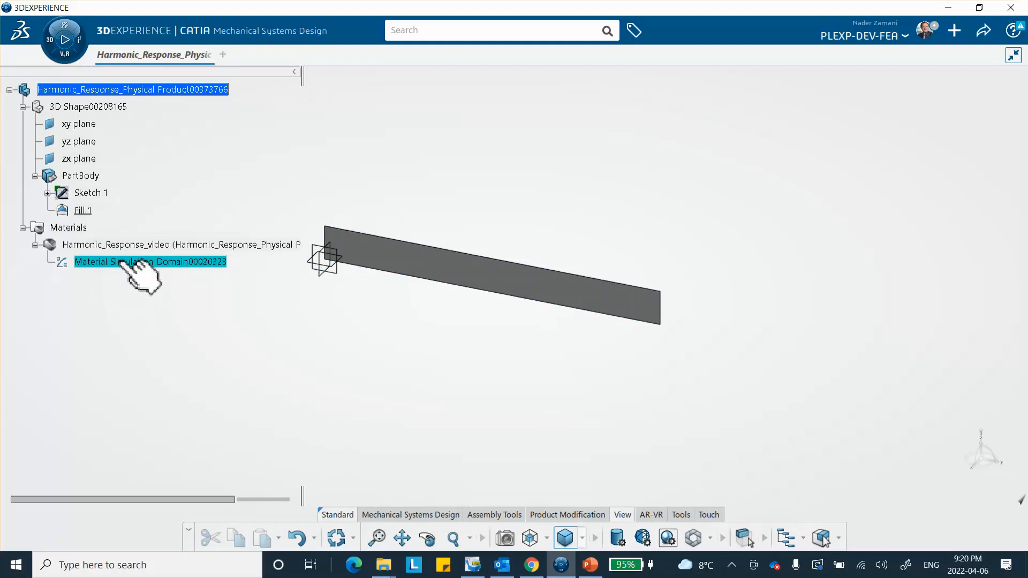
{"action": "double_click", "coordinate": [122, 261]}
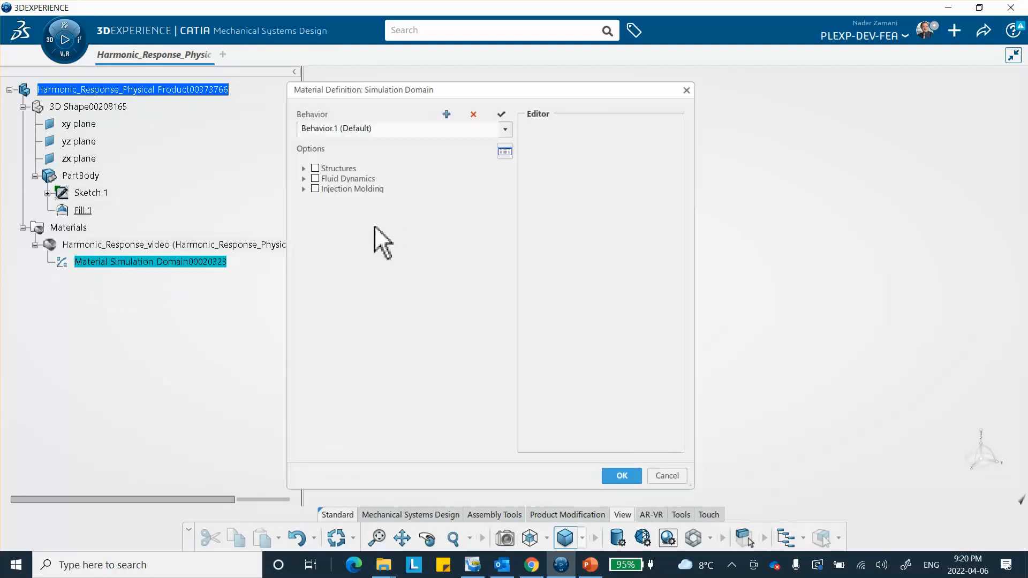
Step: Add Density from the Structures general options and set it to 7800 kg/m3
{"action": "left_click", "coordinate": [304, 169]}
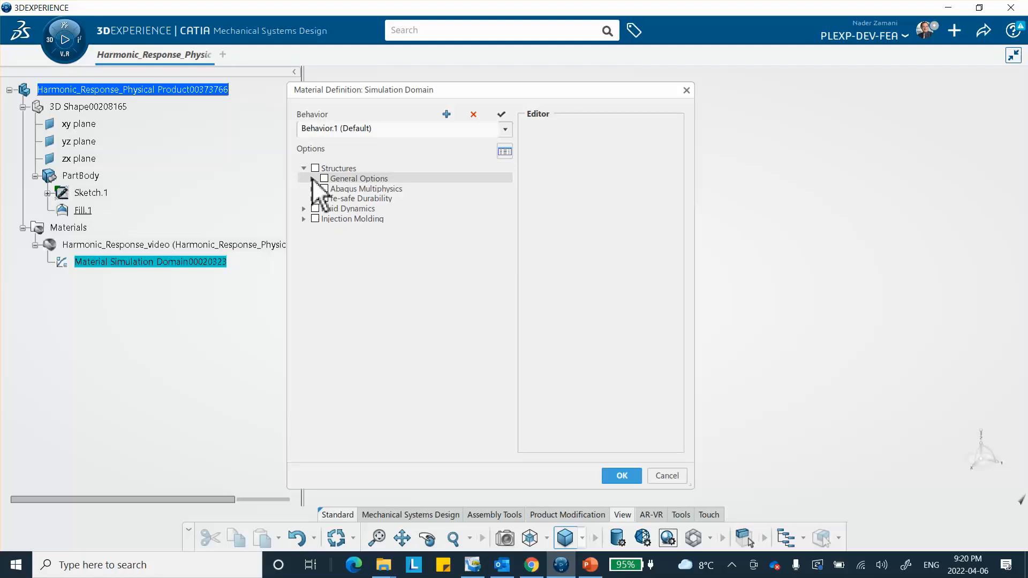
{"action": "left_click", "coordinate": [312, 178]}
{"action": "left_click", "coordinate": [352, 189]}
{"action": "double_click", "coordinate": [561, 173]}
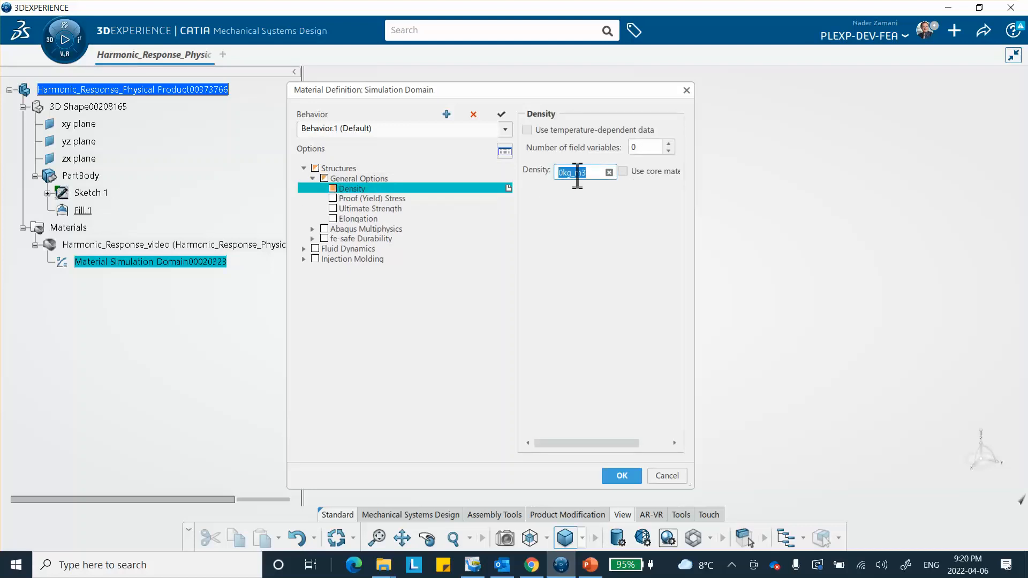
{"action": "type", "text": "7800"}
{"action": "key", "text": "Return"}
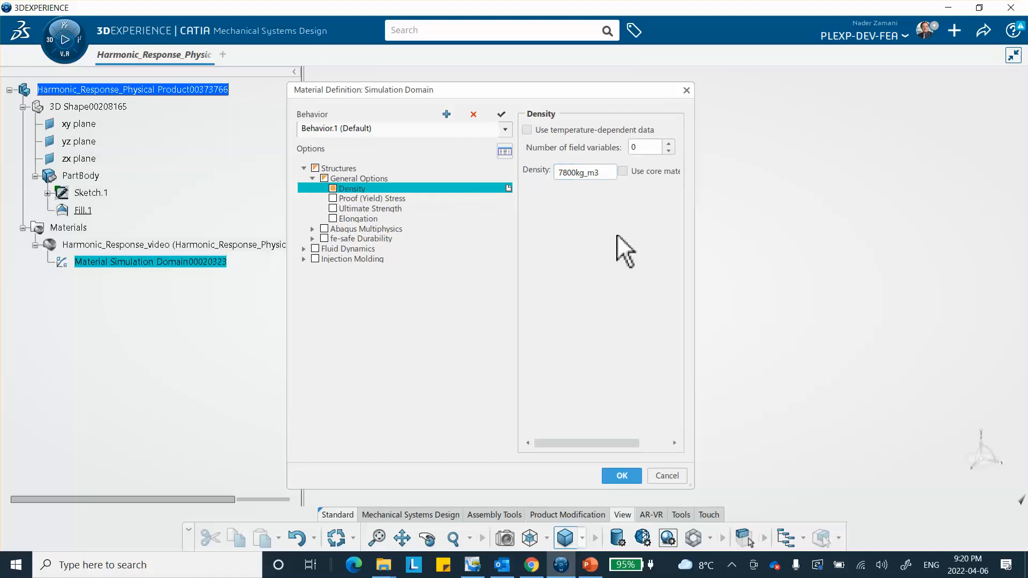
Step: Add isotropic Elastic behavior under Abaqus Multiphysics with Young's modulus 200 GPa and Poisson's ratio 0.3, and accept the material definition
{"action": "left_click", "coordinate": [312, 229]}
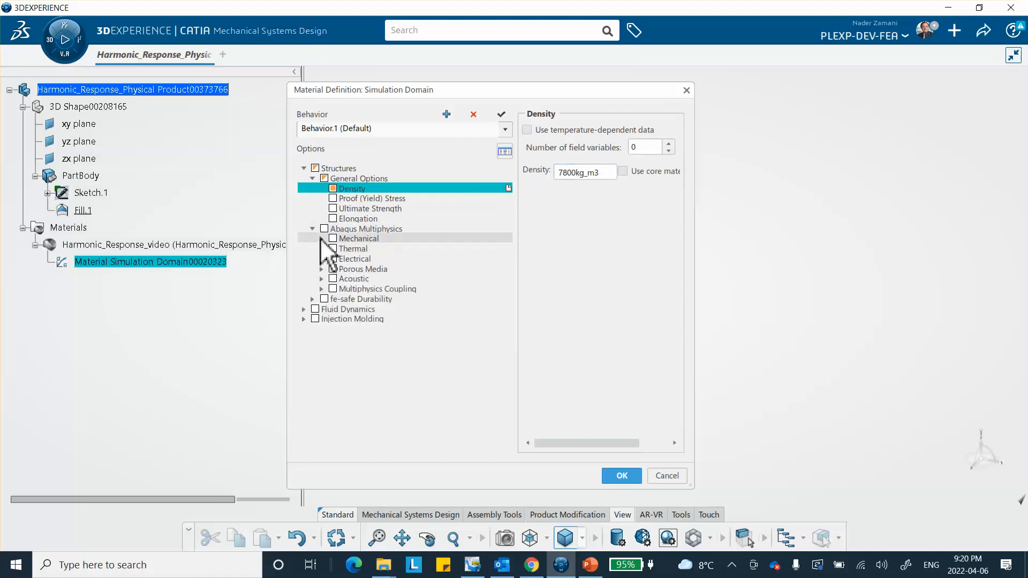
{"action": "left_click", "coordinate": [321, 239]}
{"action": "left_click", "coordinate": [330, 249]}
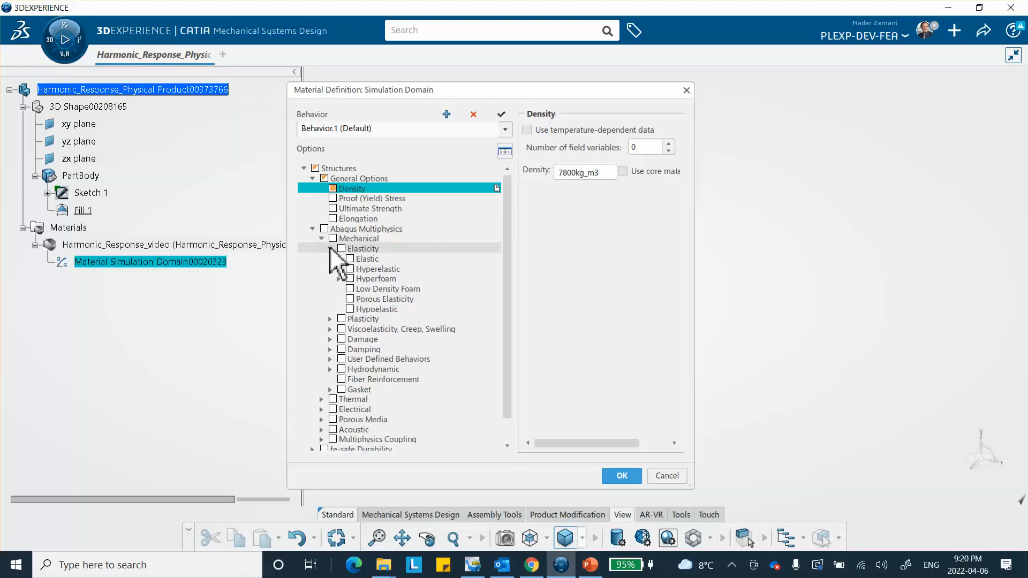
{"action": "left_click", "coordinate": [350, 259]}
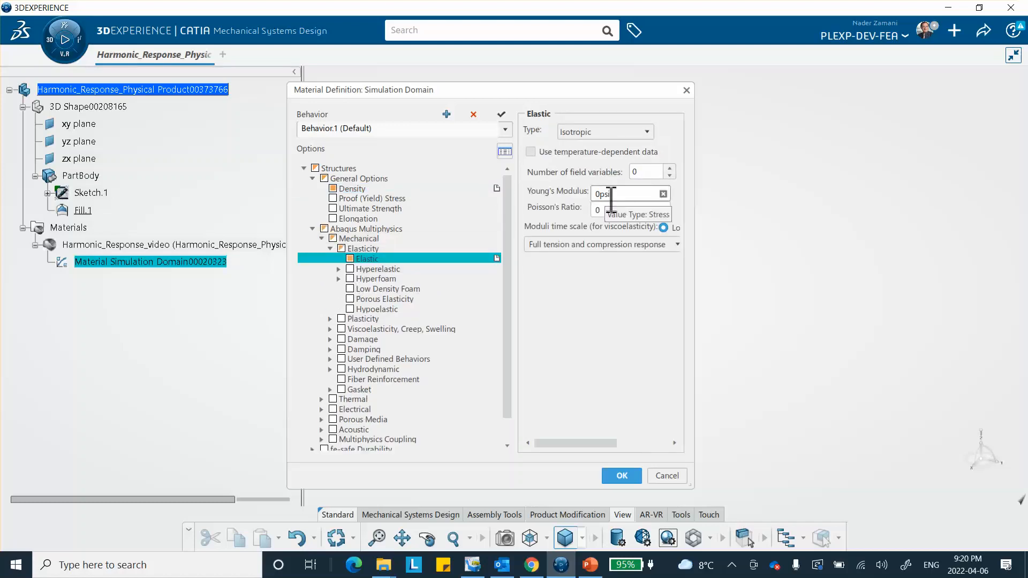
{"action": "double_click", "coordinate": [622, 193]}
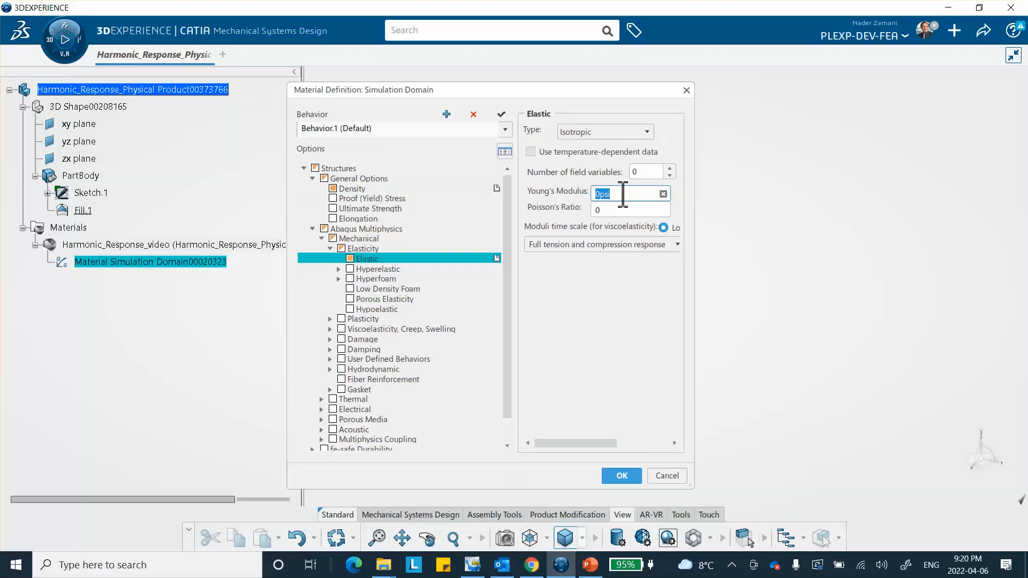
{"action": "type", "text": "200GP"}
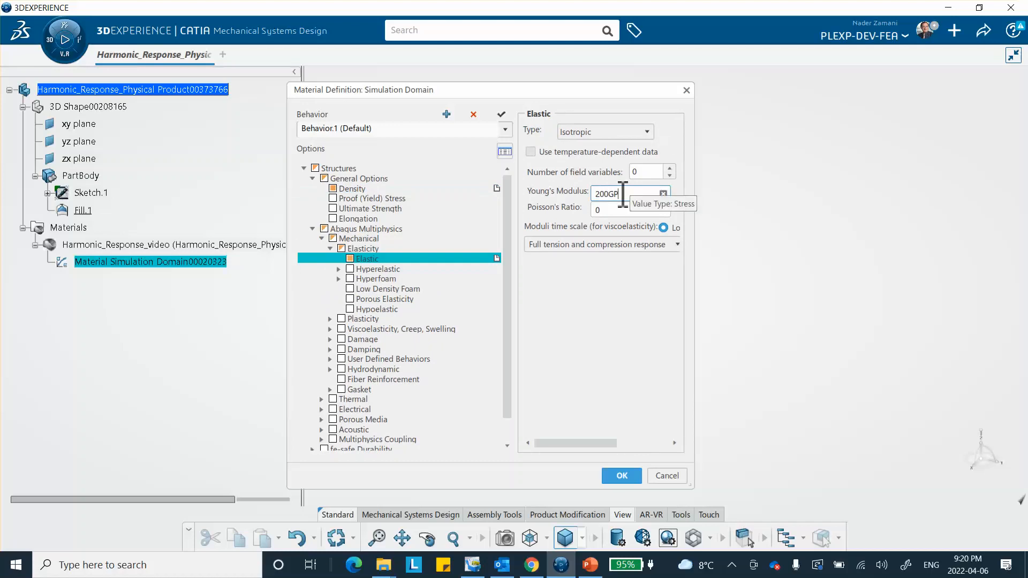
{"action": "type", "text": "a"}
{"action": "key", "text": "Tab"}
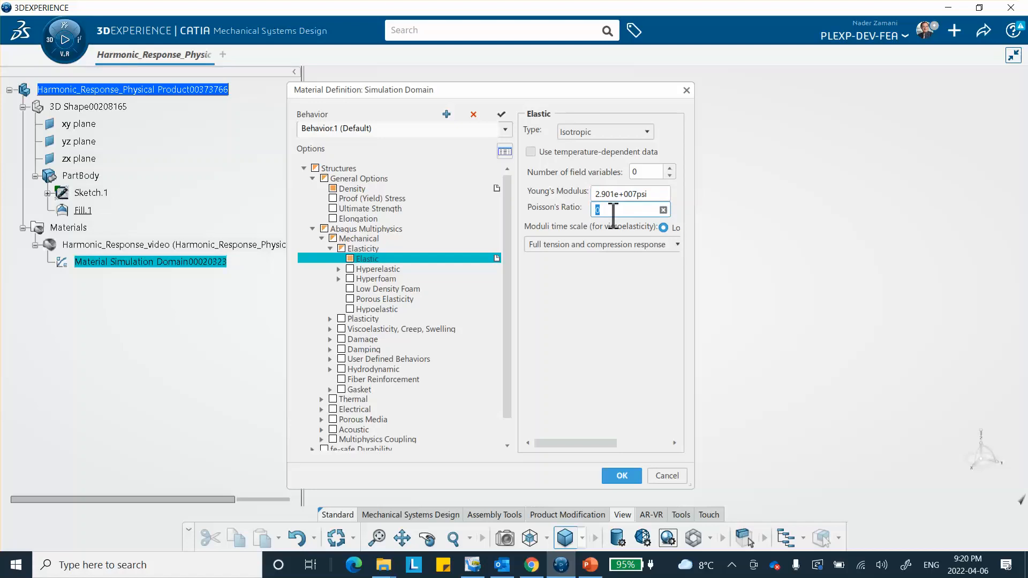
{"action": "type", "text": "0"}
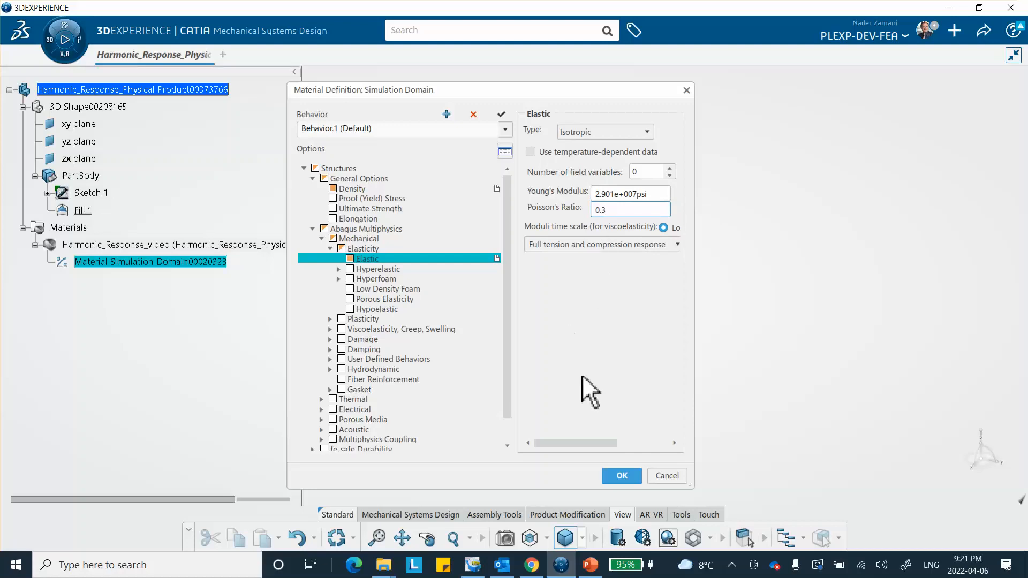
{"action": "left_click", "coordinate": [622, 476]}
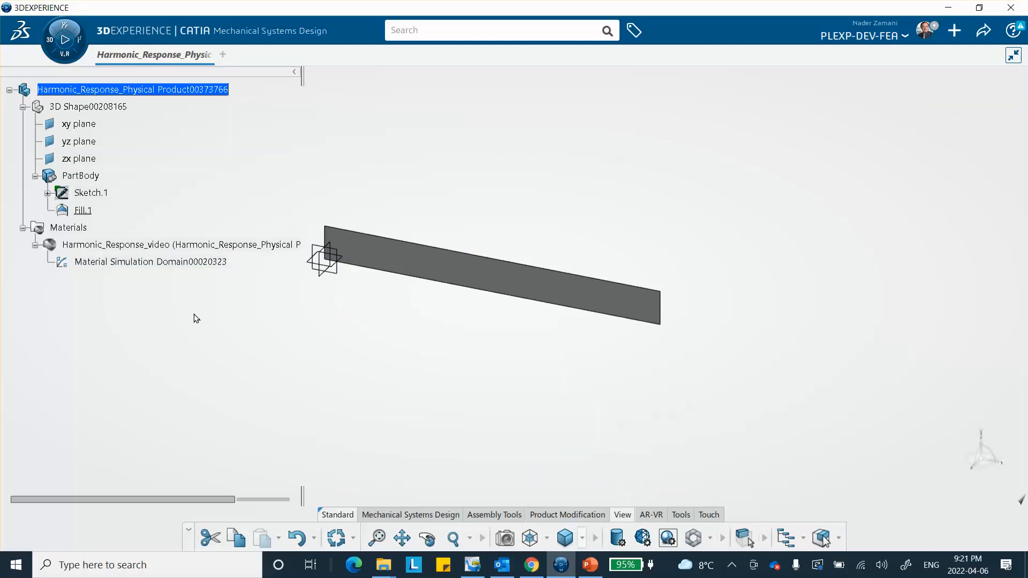
Step: Save the model and create an Empty FEM for it in Structural Model Creation
{"action": "left_click", "coordinate": [982, 32]}
{"action": "left_click", "coordinate": [912, 55]}
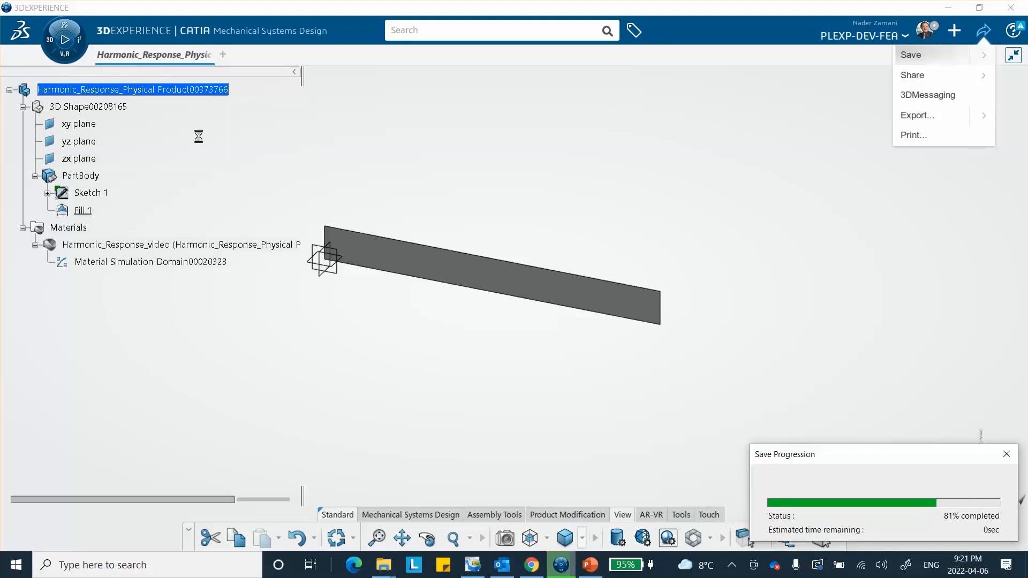
{"action": "left_click", "coordinate": [52, 43]}
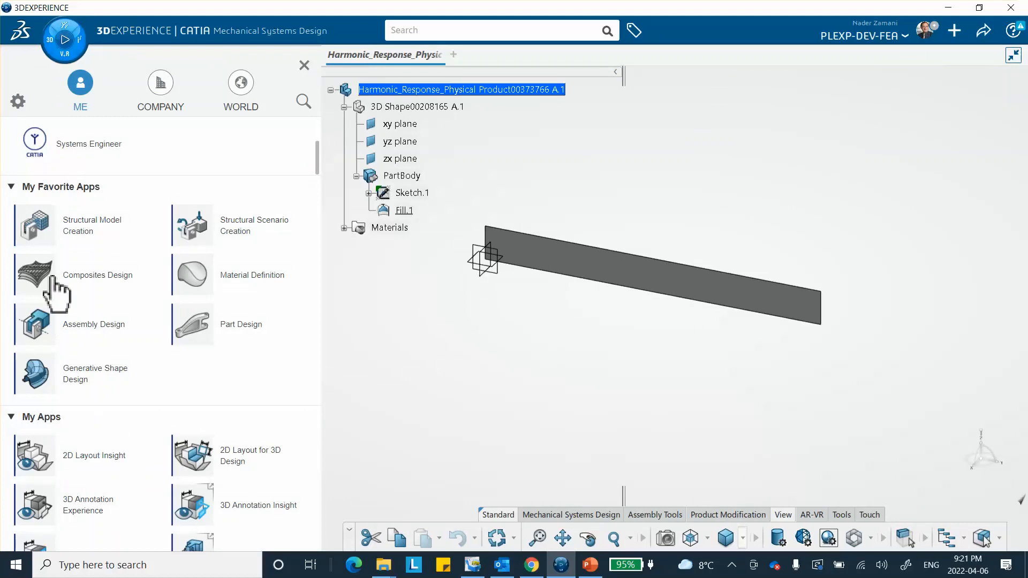
{"action": "left_click", "coordinate": [80, 230]}
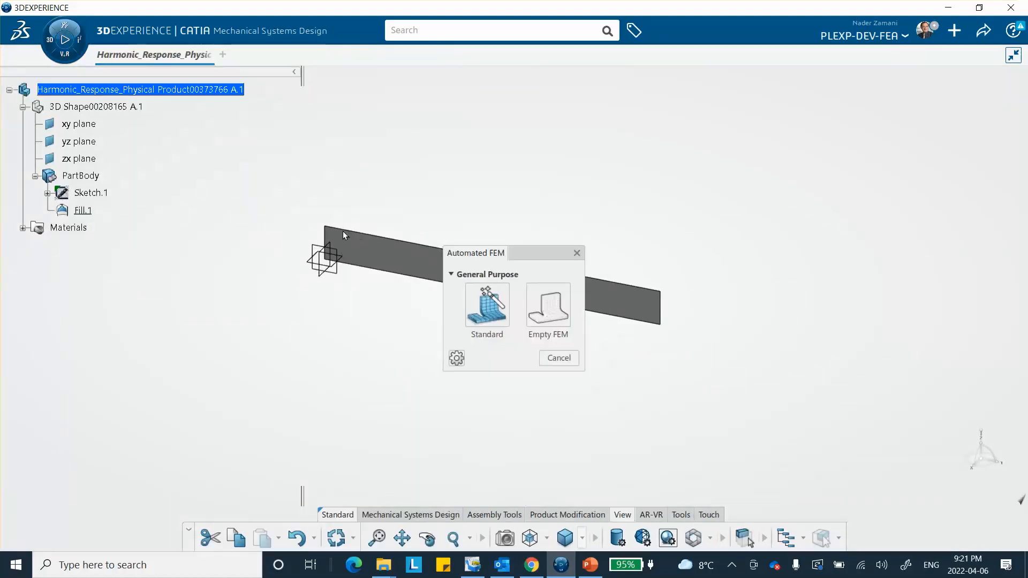
{"action": "left_click", "coordinate": [544, 300]}
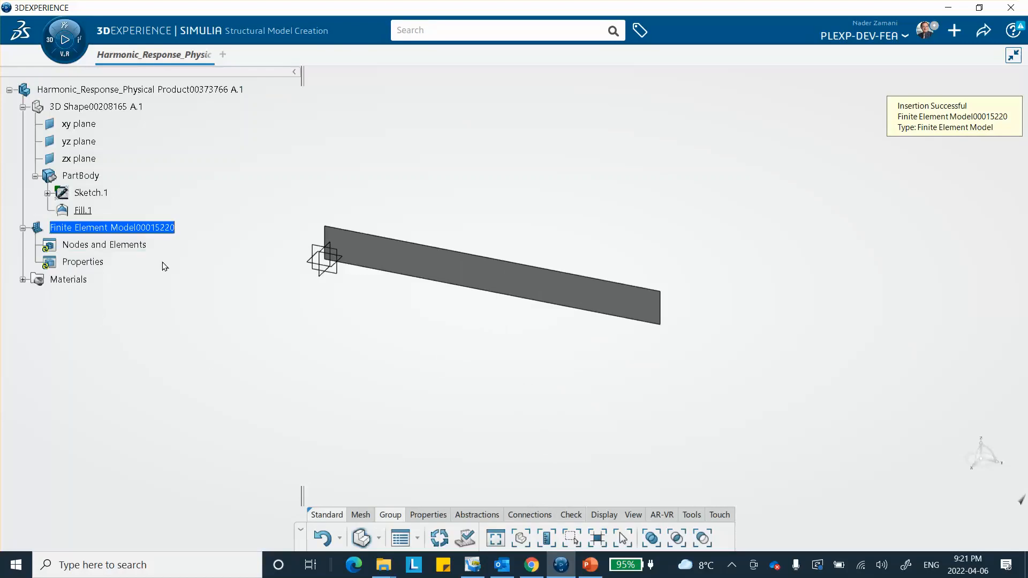
Step: Create a surface quad mesh on PartBody with parabolic elements of 50 mm size, and compare it with the mesh slide in PowerPoint
{"action": "left_click", "coordinate": [361, 514]}
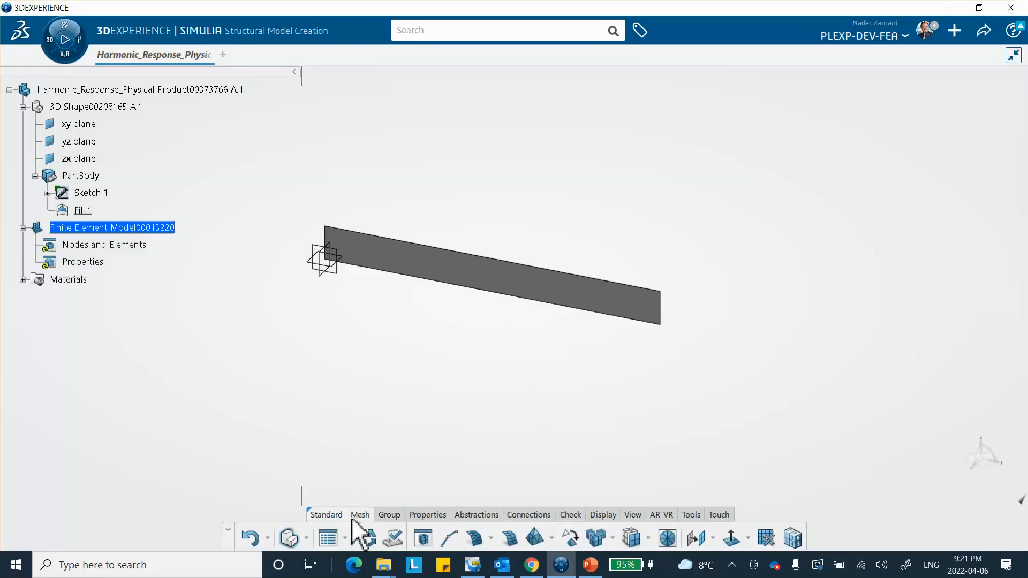
{"action": "left_click", "coordinate": [510, 539]}
{"action": "left_click", "coordinate": [519, 295]}
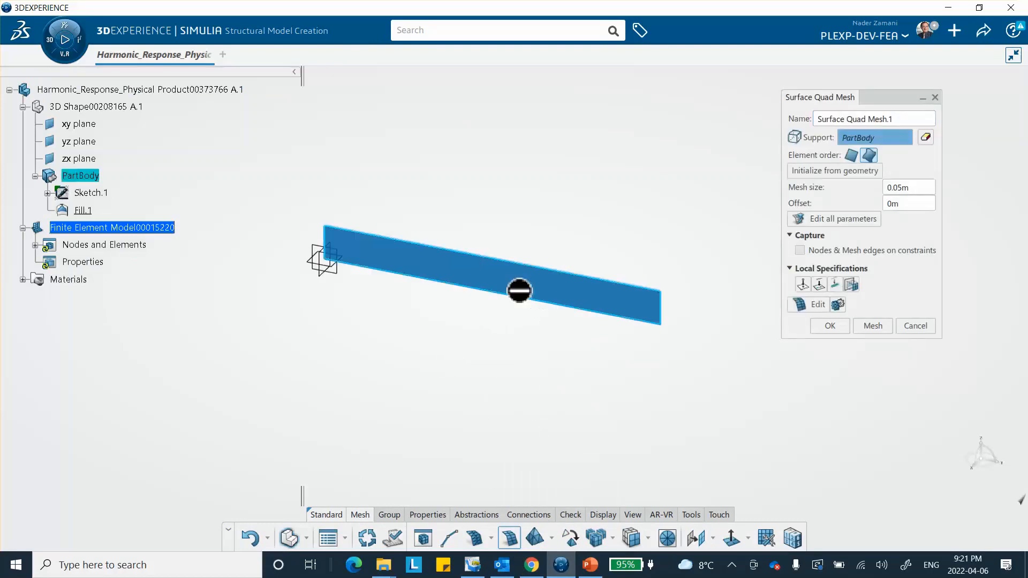
{"action": "double_click", "coordinate": [905, 188]}
{"action": "type", "text": "50mm"}
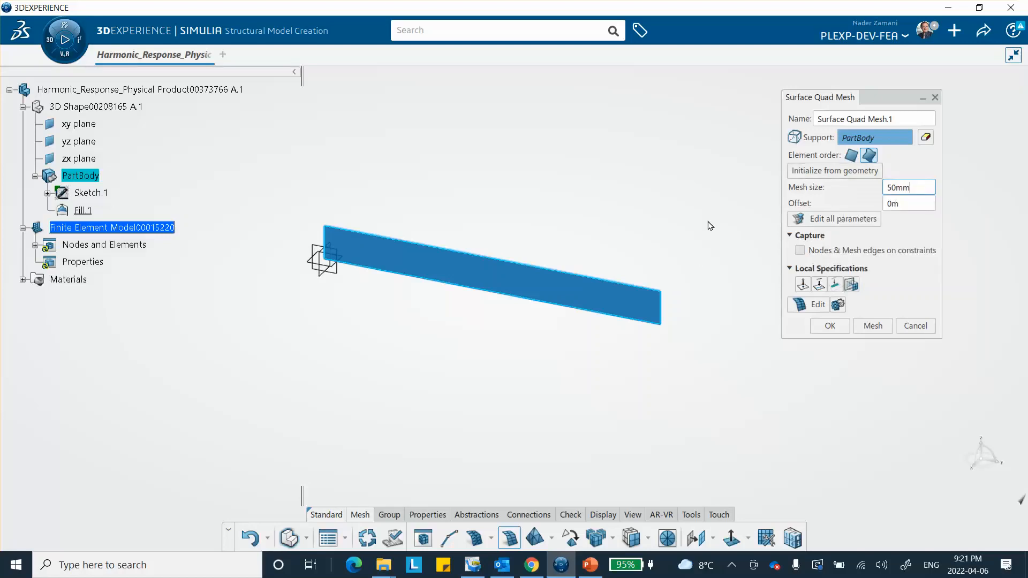
{"action": "key", "text": "Return"}
{"action": "left_click", "coordinate": [867, 155]}
{"action": "left_click", "coordinate": [879, 324]}
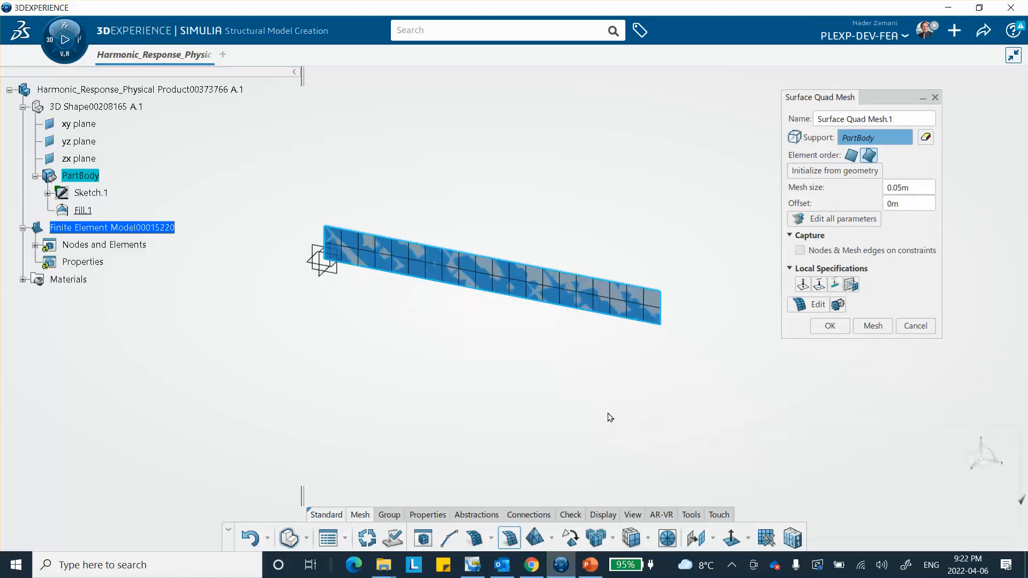
{"action": "left_click", "coordinate": [811, 332]}
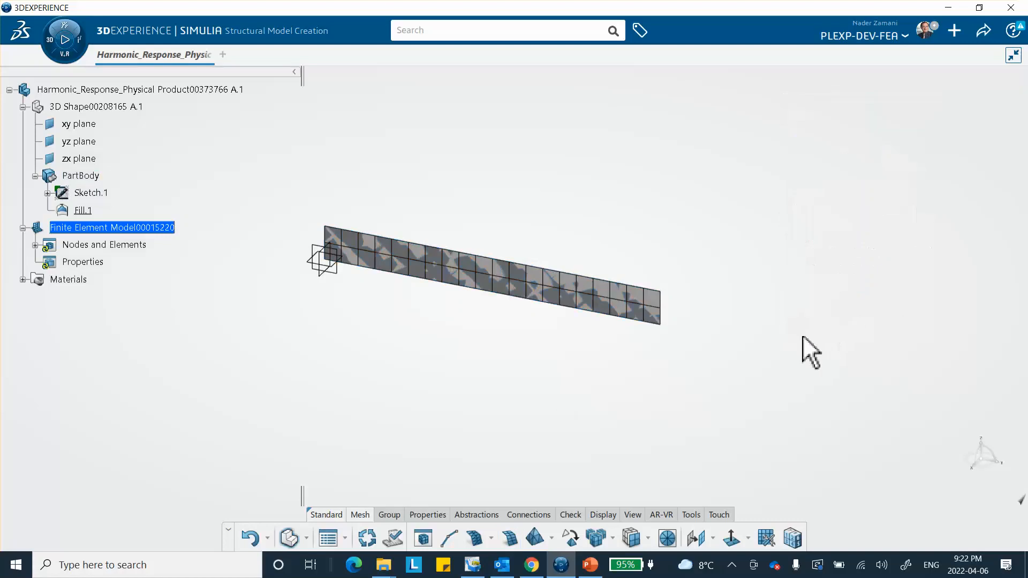
{"action": "left_click", "coordinate": [590, 565]}
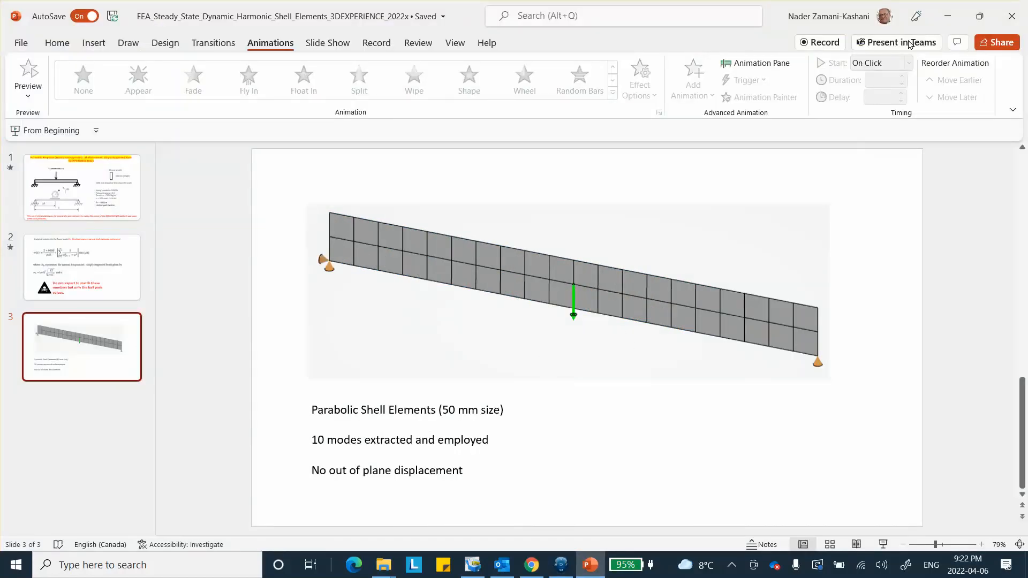
{"action": "left_click", "coordinate": [951, 14]}
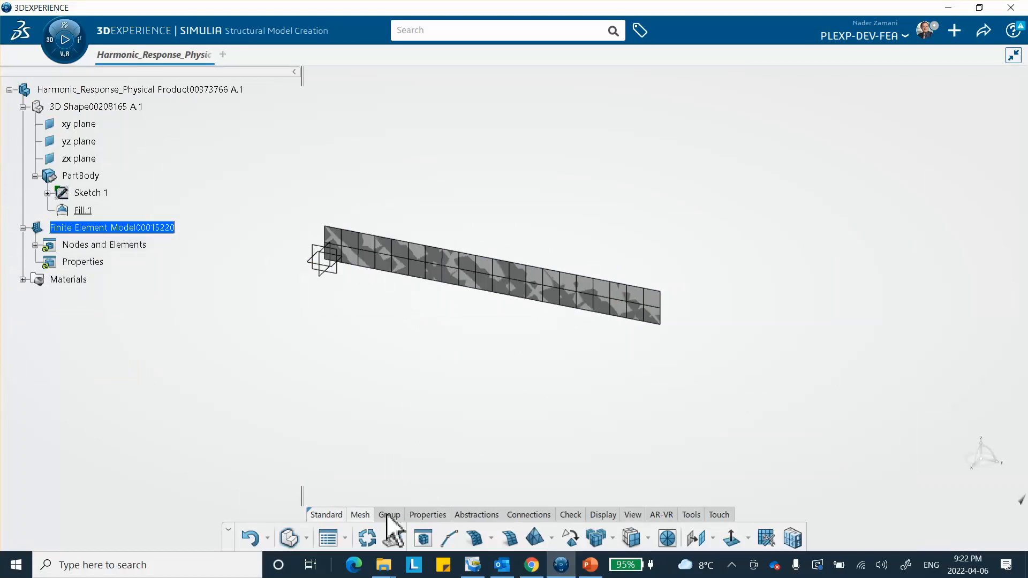
Step: Create a shell section on PartBody with a specified thickness of 10 mm, and update the finite element model
{"action": "left_click", "coordinate": [428, 515]}
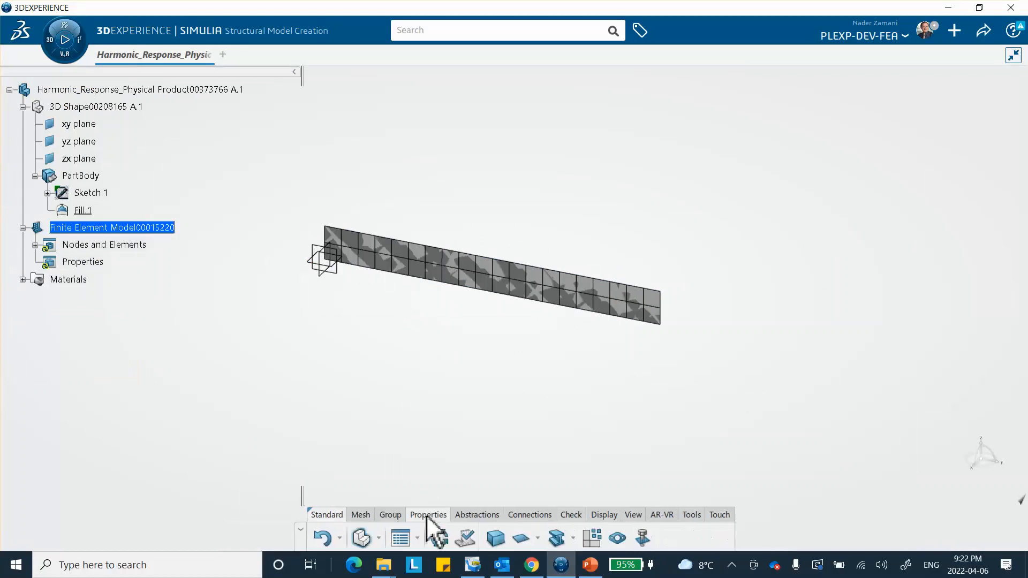
{"action": "left_click", "coordinate": [520, 538]}
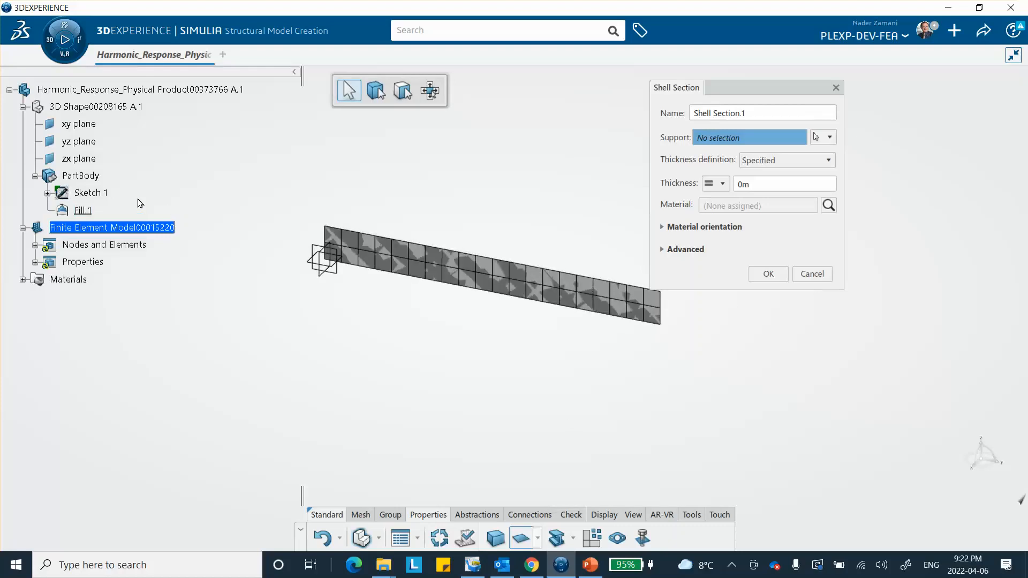
{"action": "left_click", "coordinate": [80, 176]}
{"action": "double_click", "coordinate": [744, 184]}
{"action": "type", "text": "1"}
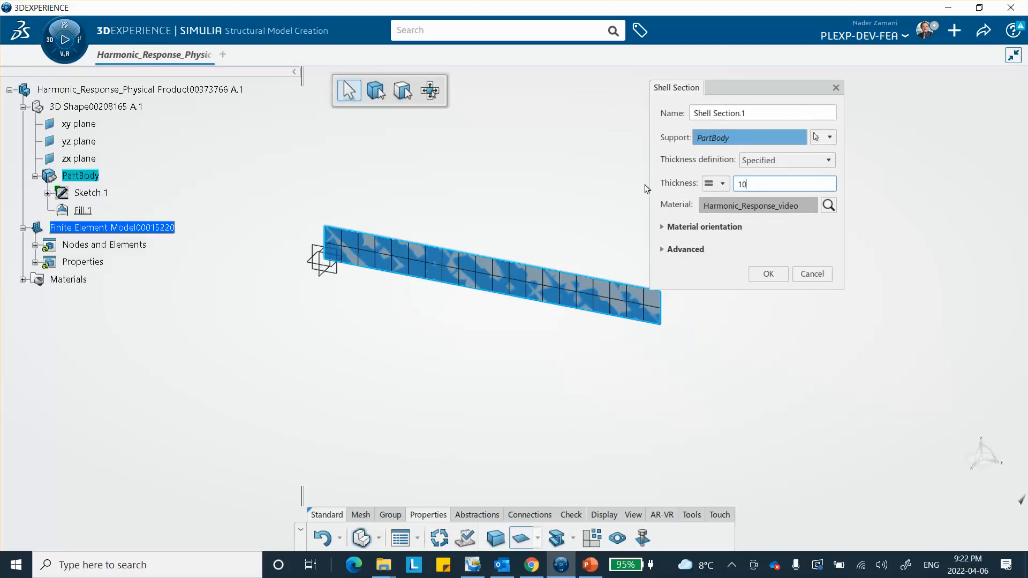
{"action": "left_click", "coordinate": [773, 270]}
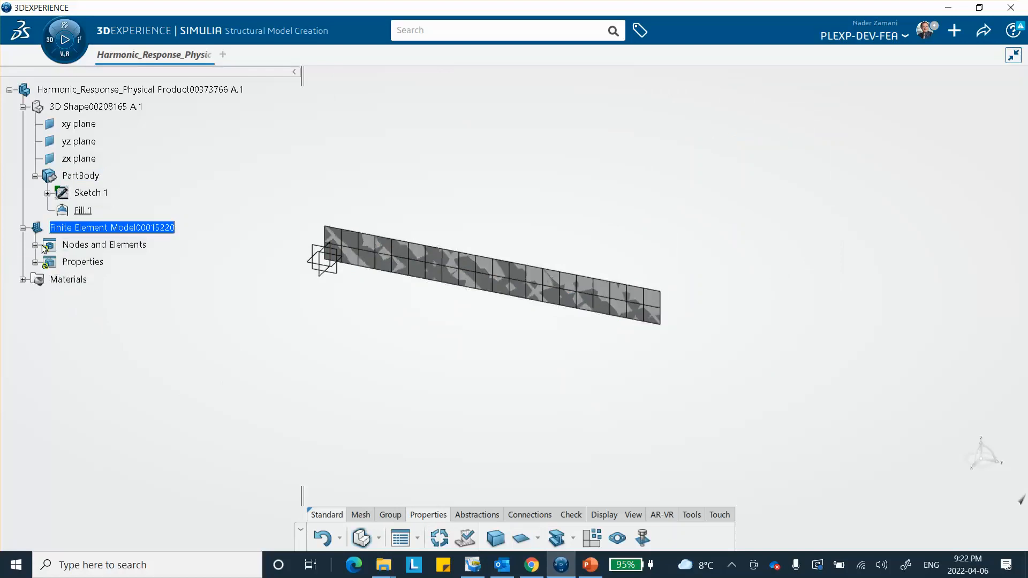
{"action": "left_click", "coordinate": [434, 535]}
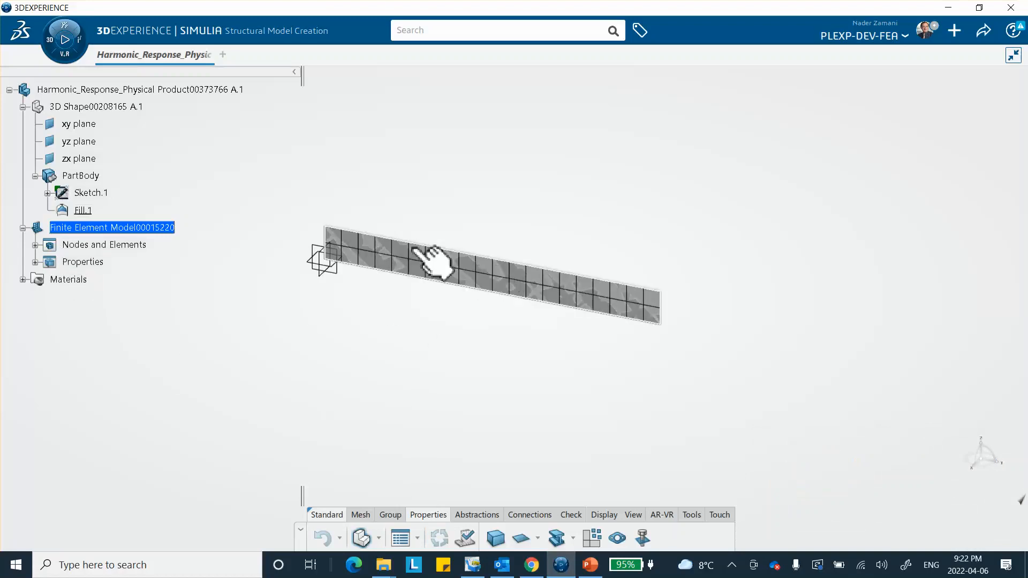
Step: Open Visualization Management and hide all shapes so that only the mesh is displayed
{"action": "right_click", "coordinate": [597, 125]}
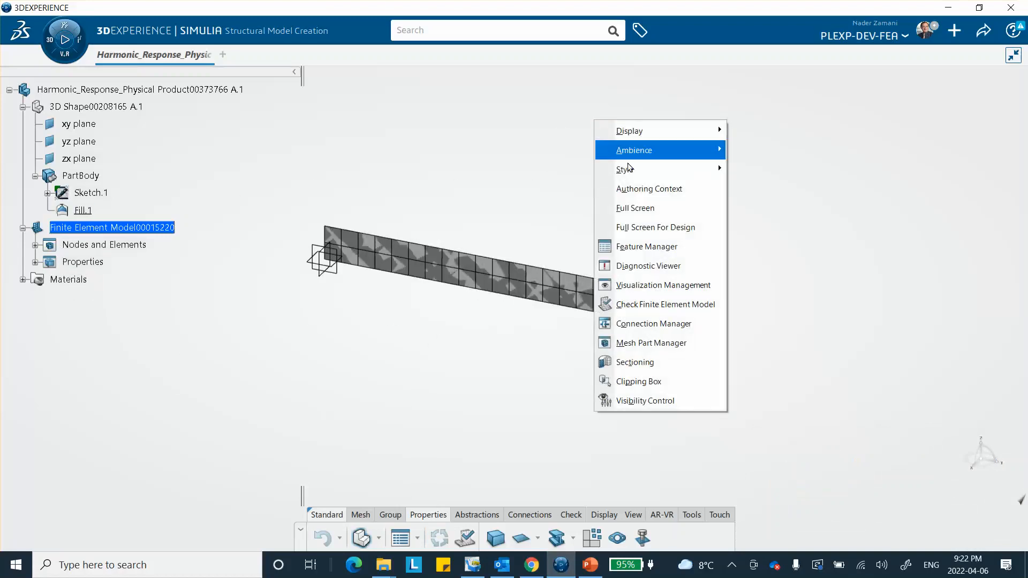
{"action": "left_click", "coordinate": [667, 284]}
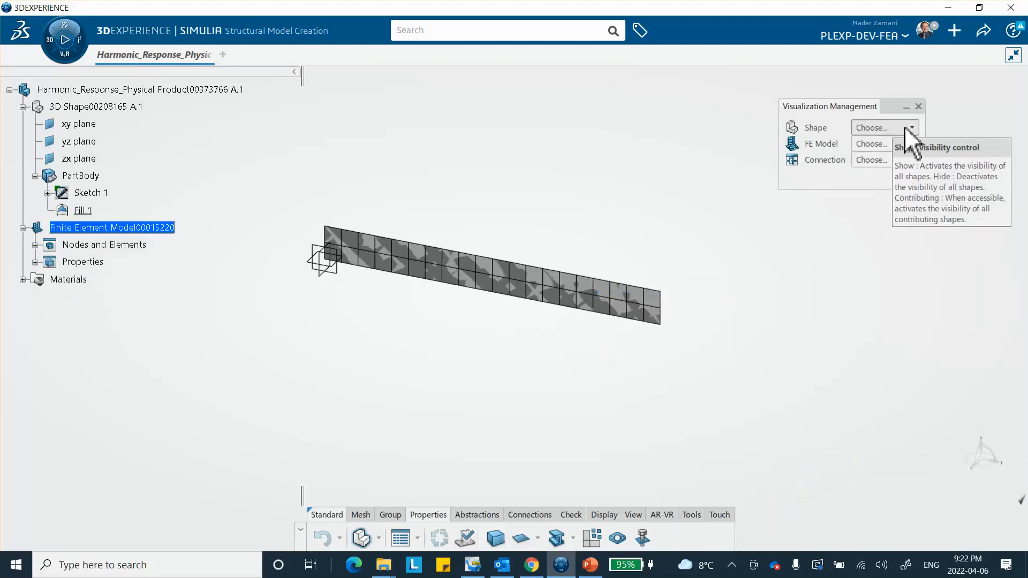
{"action": "left_click", "coordinate": [913, 127]}
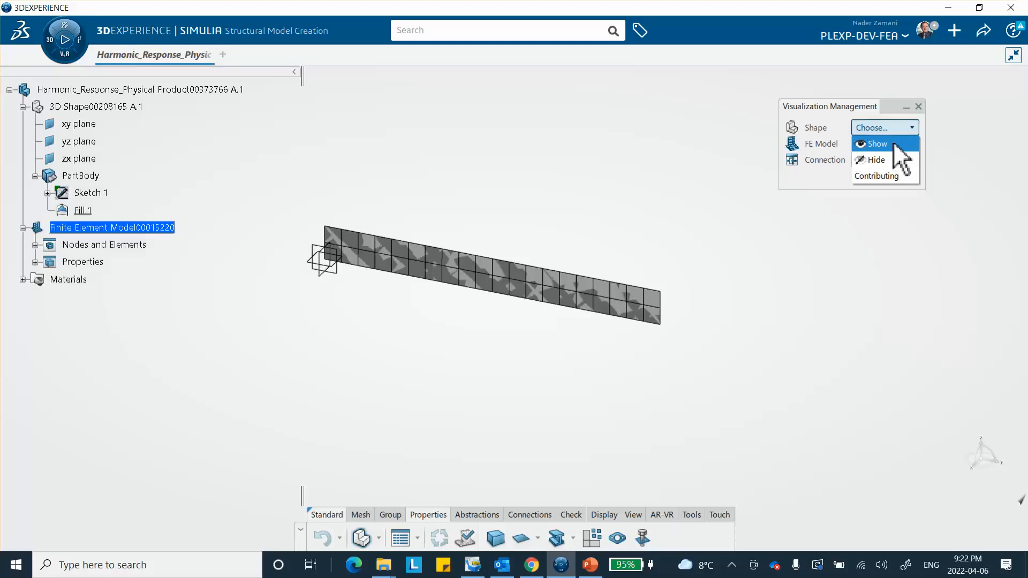
{"action": "left_click", "coordinate": [884, 158]}
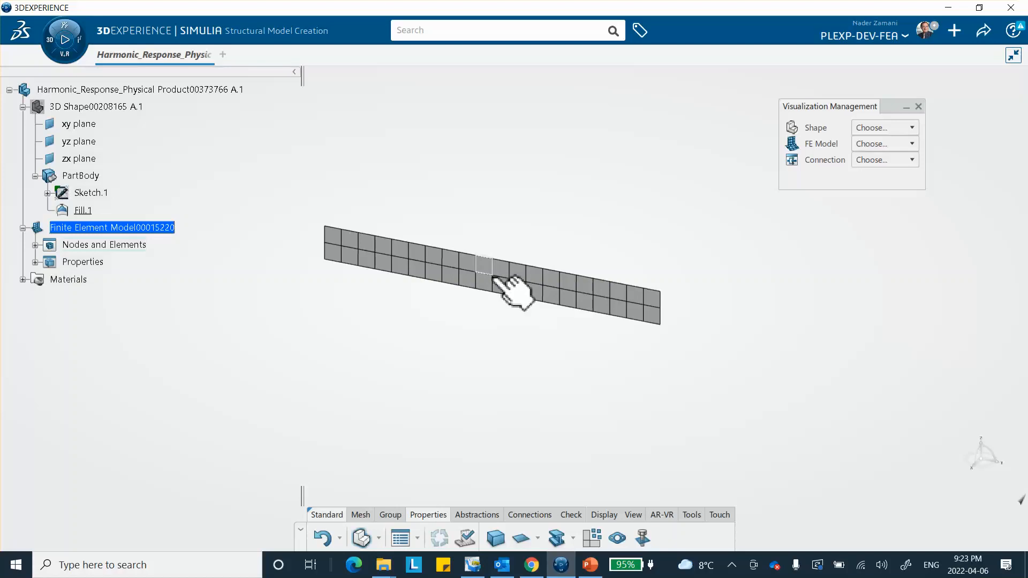
Step: Review the simply supported plate problem on the first slide in PowerPoint, then return to the finite element model
{"action": "left_click", "coordinate": [590, 564]}
{"action": "key", "text": "Page_Up"}
{"action": "key", "text": "Page_Up"}
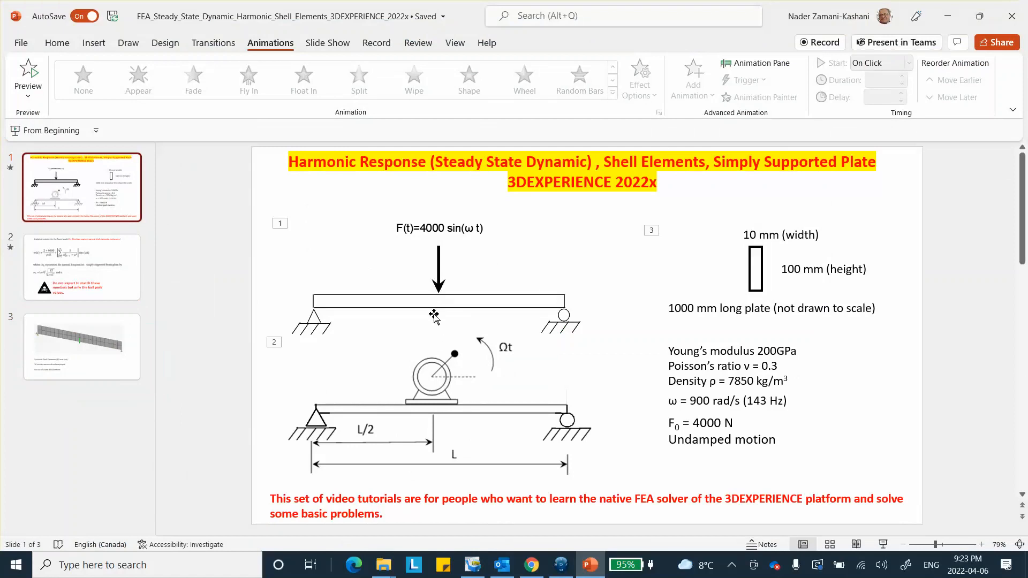
{"action": "left_click", "coordinate": [951, 17]}
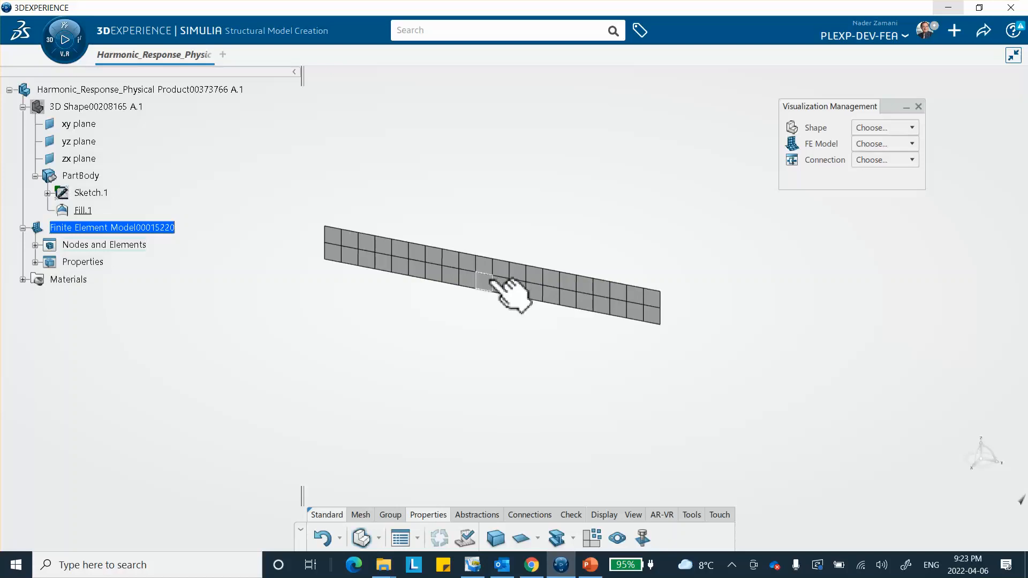
Step: Create a manual node group named node-of-interest from the node at the plate's centre, and expand Groups in the tree
{"action": "left_click", "coordinate": [390, 515]}
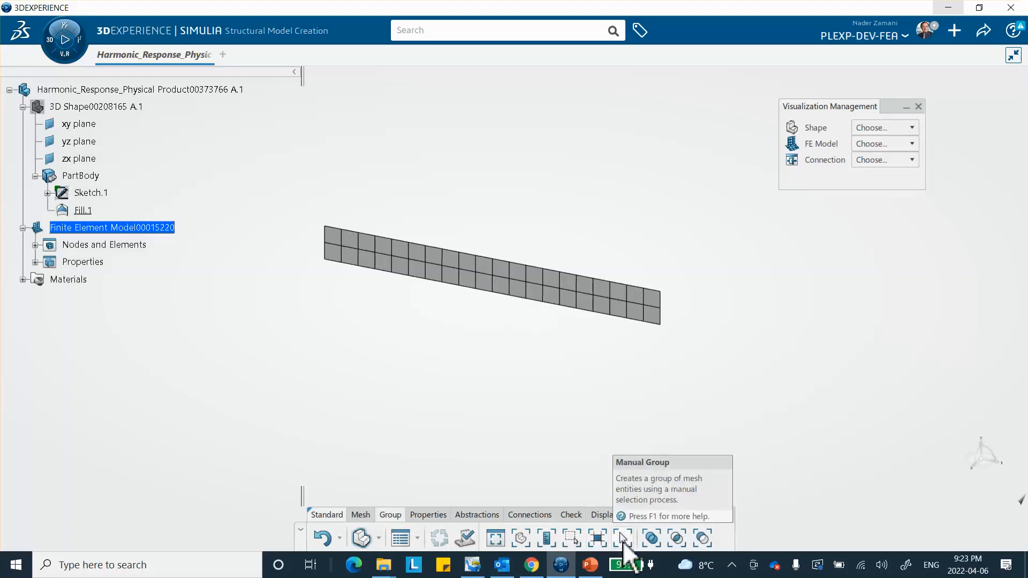
{"action": "left_click", "coordinate": [623, 538]}
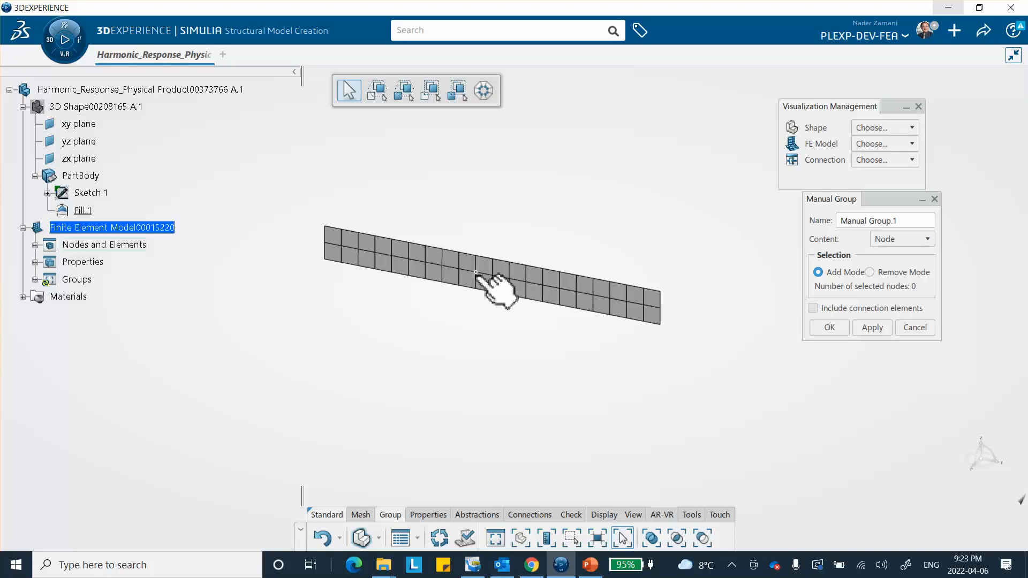
{"action": "left_click", "coordinate": [492, 276]}
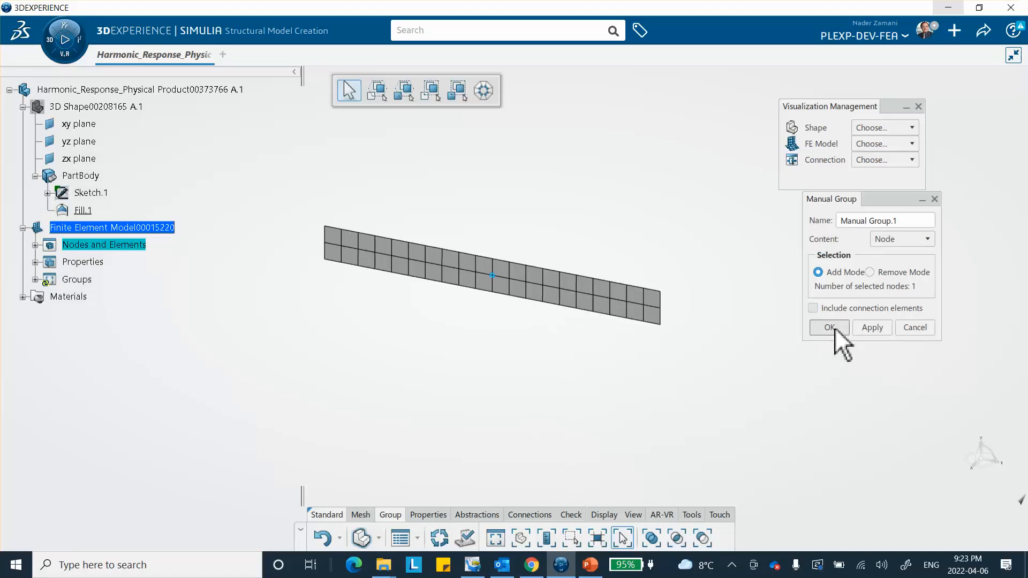
{"action": "triple_click", "coordinate": [913, 224]}
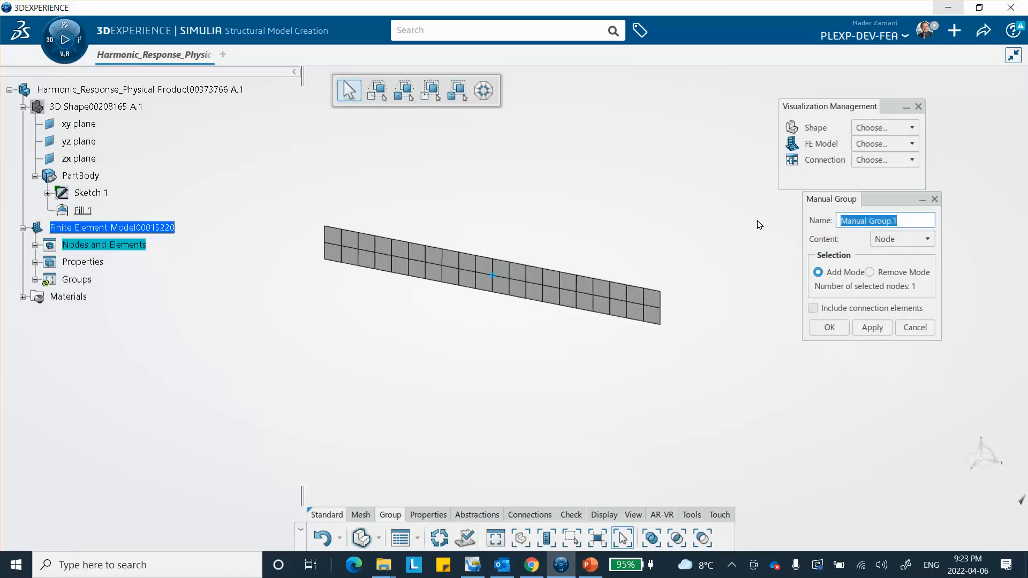
{"action": "type", "text": "node-of-int"}
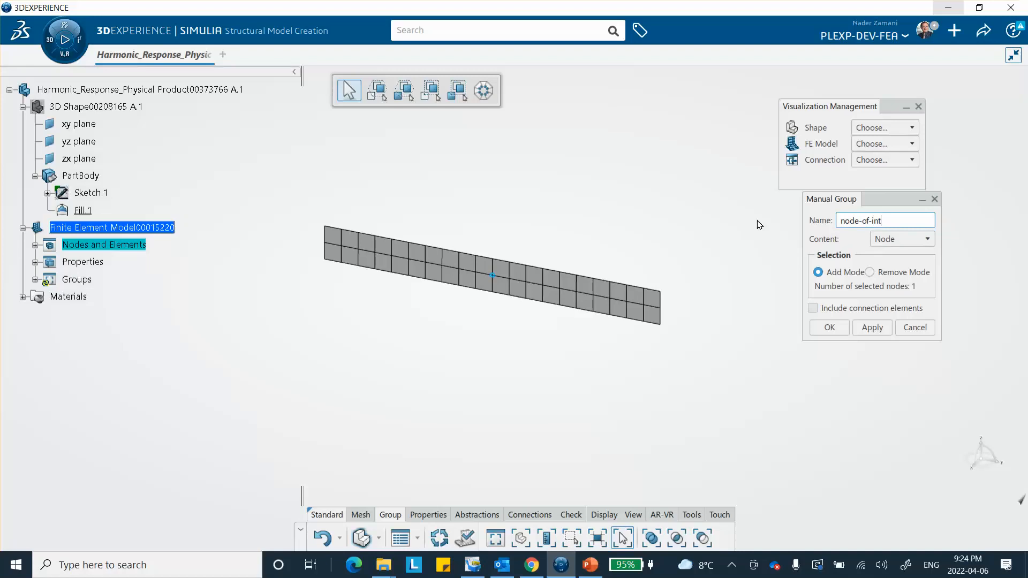
{"action": "type", "text": "erest"}
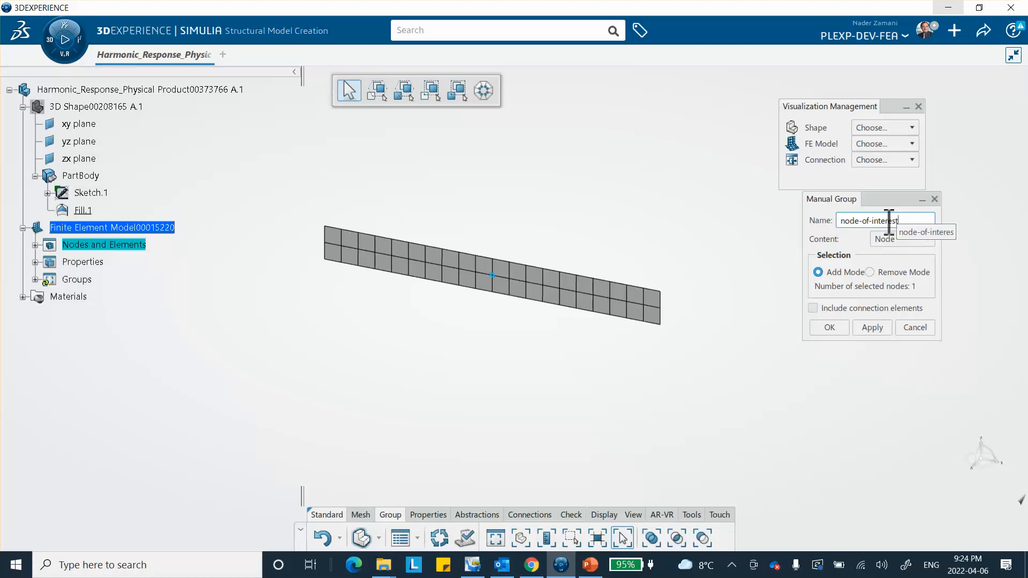
{"action": "left_click", "coordinate": [830, 324]}
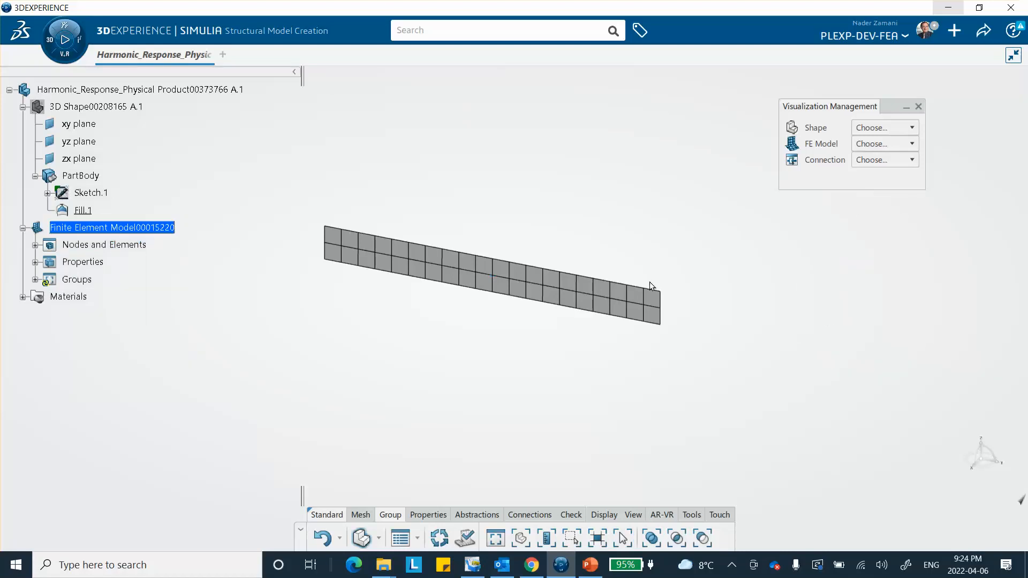
{"action": "left_click", "coordinate": [35, 279]}
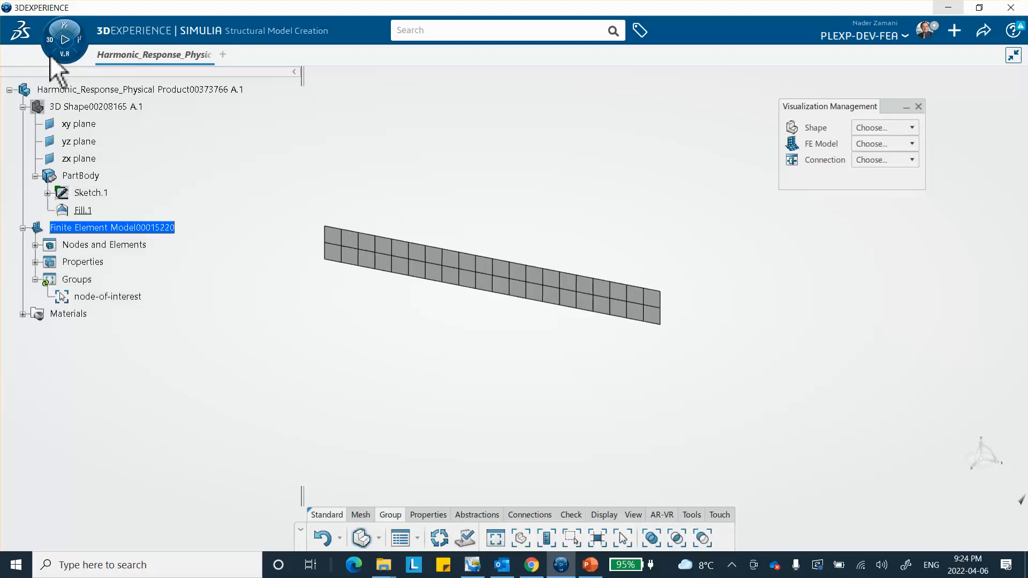
Step: Switch to Structural Scenario Creation and initialize a Structural simulation that uses Finite Element Model00015220
{"action": "left_click", "coordinate": [50, 40]}
{"action": "scroll", "coordinate": [174, 290], "scroll_direction": "down", "scroll_amount": 3}
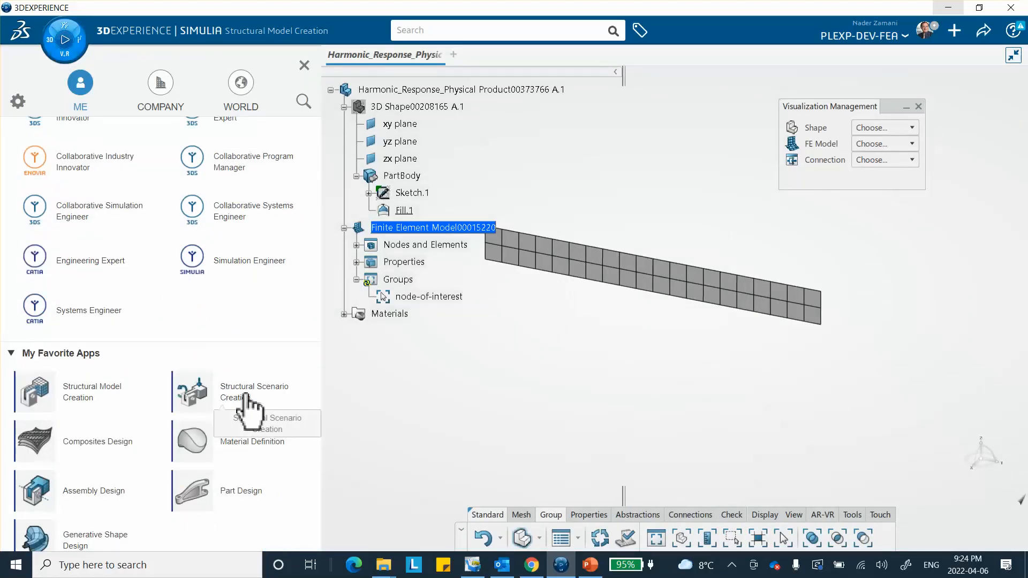
{"action": "left_click", "coordinate": [245, 396]}
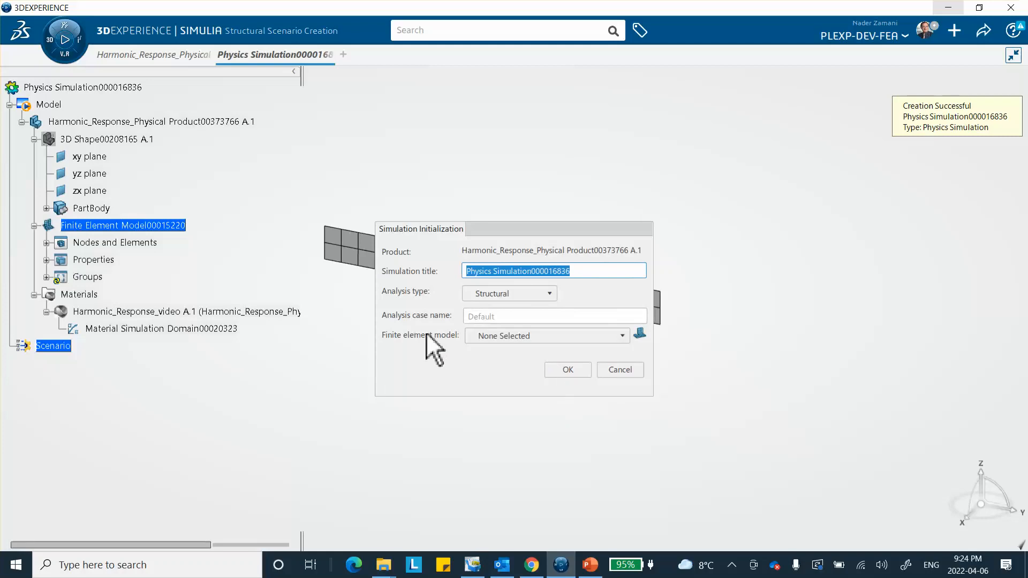
{"action": "left_click", "coordinate": [490, 334]}
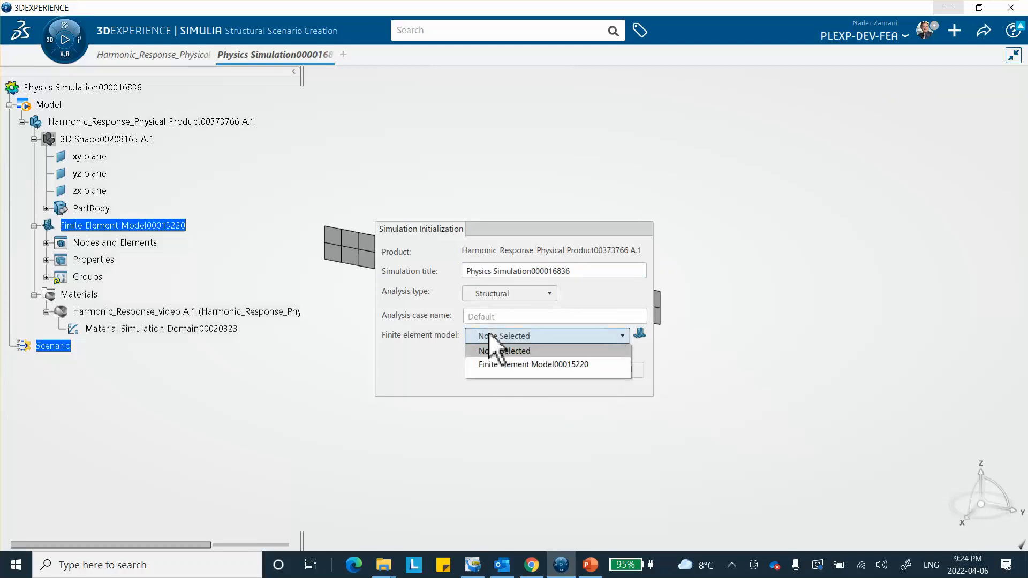
{"action": "left_click", "coordinate": [486, 365]}
{"action": "left_click", "coordinate": [566, 369]}
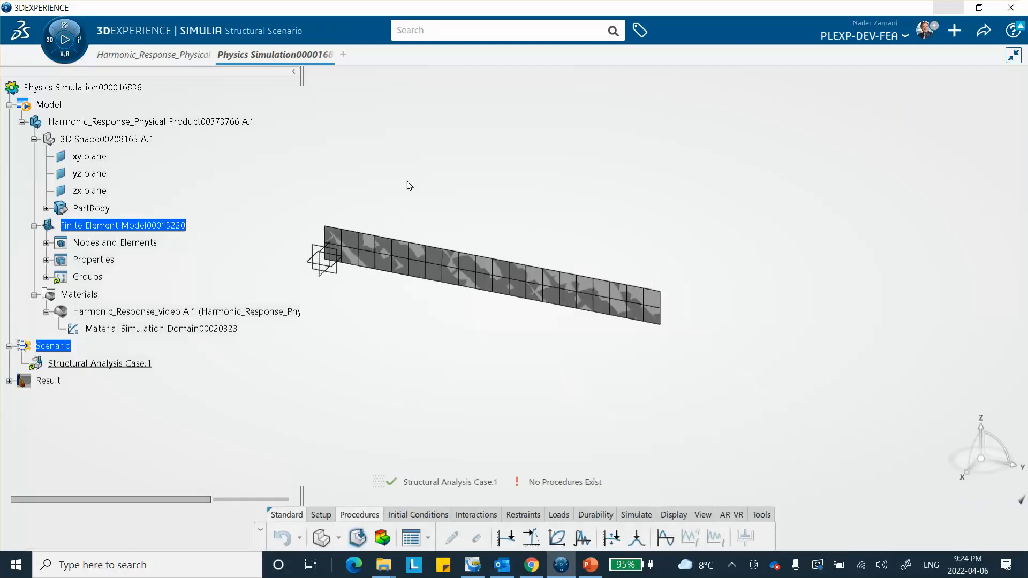
Step: Add the prefix Harmonic_Response_ to the physics simulation's title in its properties
{"action": "right_click", "coordinate": [72, 89]}
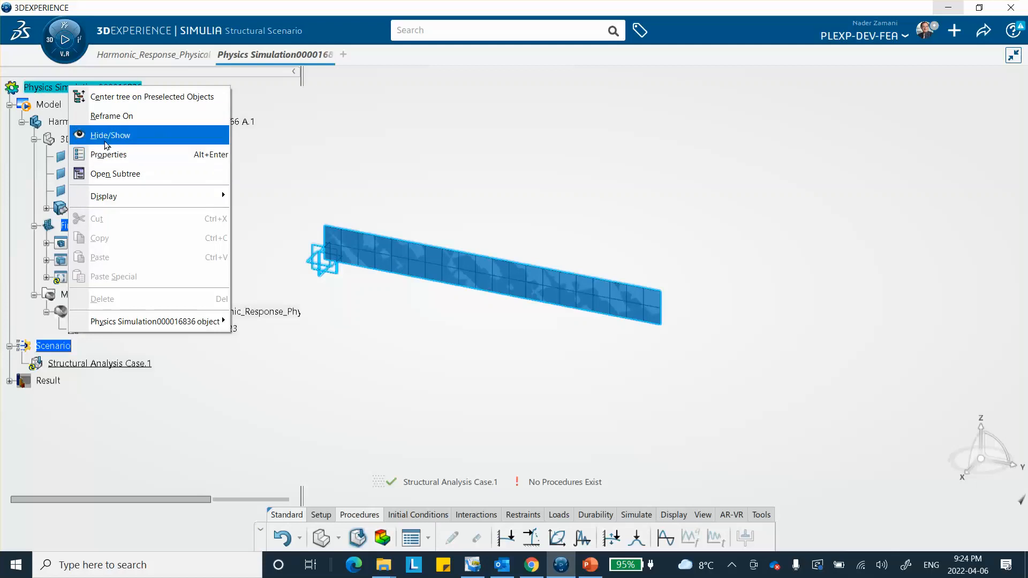
{"action": "left_click", "coordinate": [108, 155]}
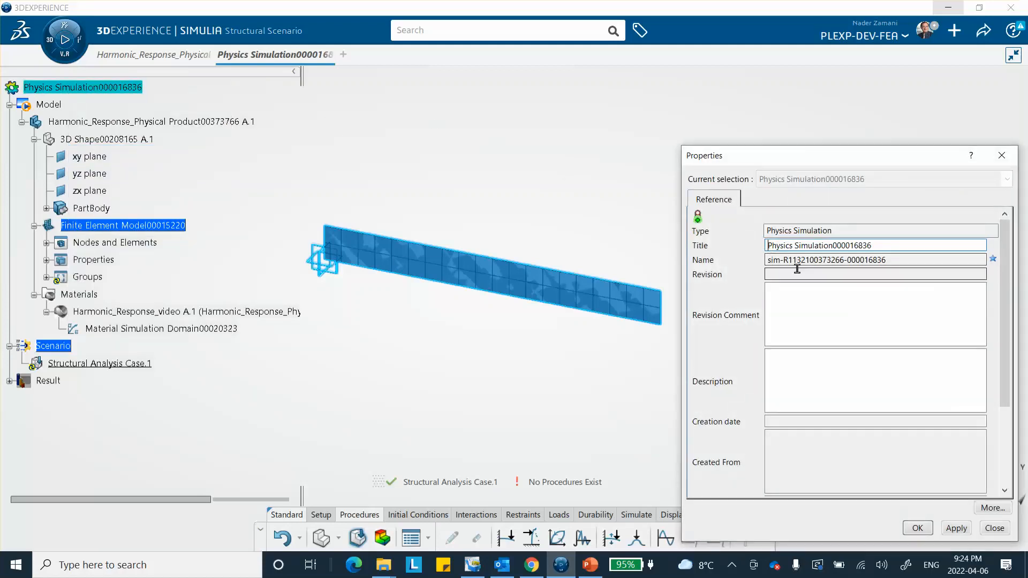
{"action": "type", "text": "Harmo"}
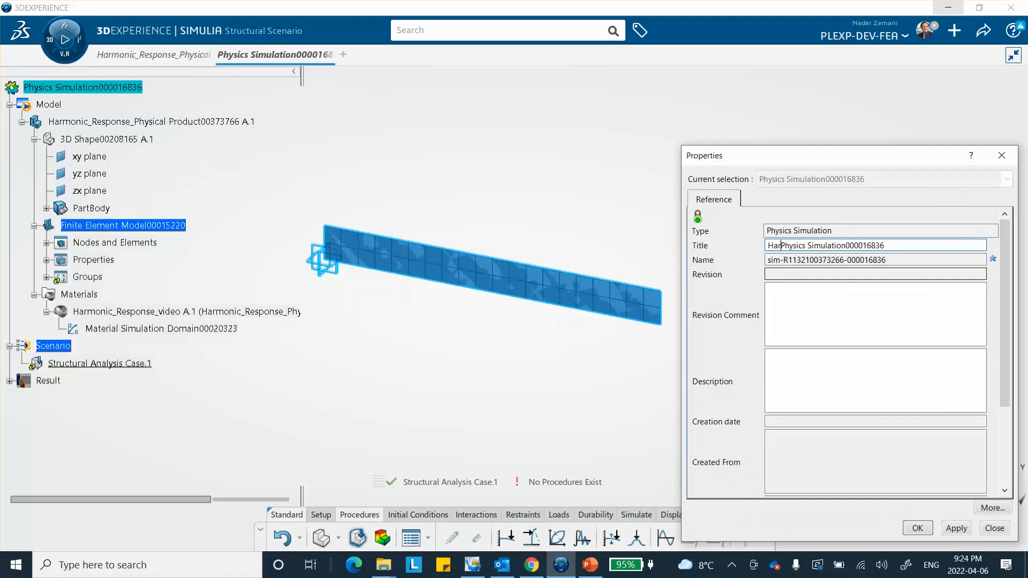
{"action": "type", "text": "nic"}
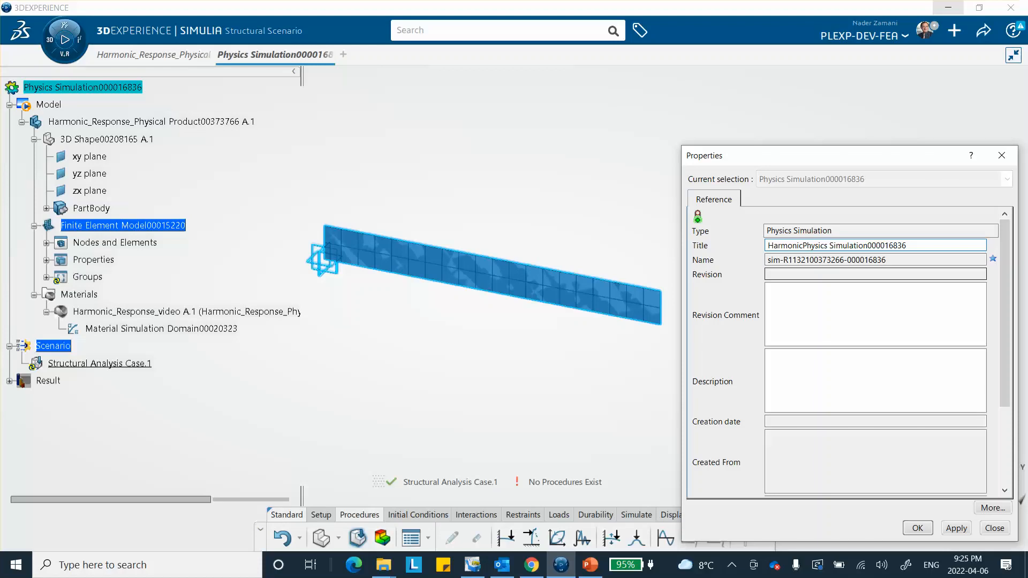
{"action": "type", "text": "_"}
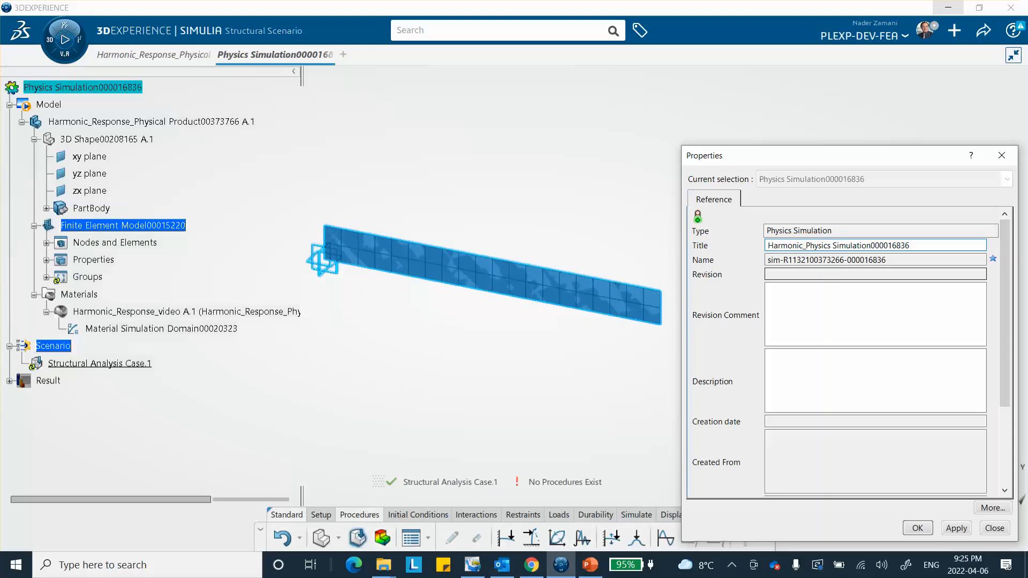
{"action": "type", "text": "Respons"}
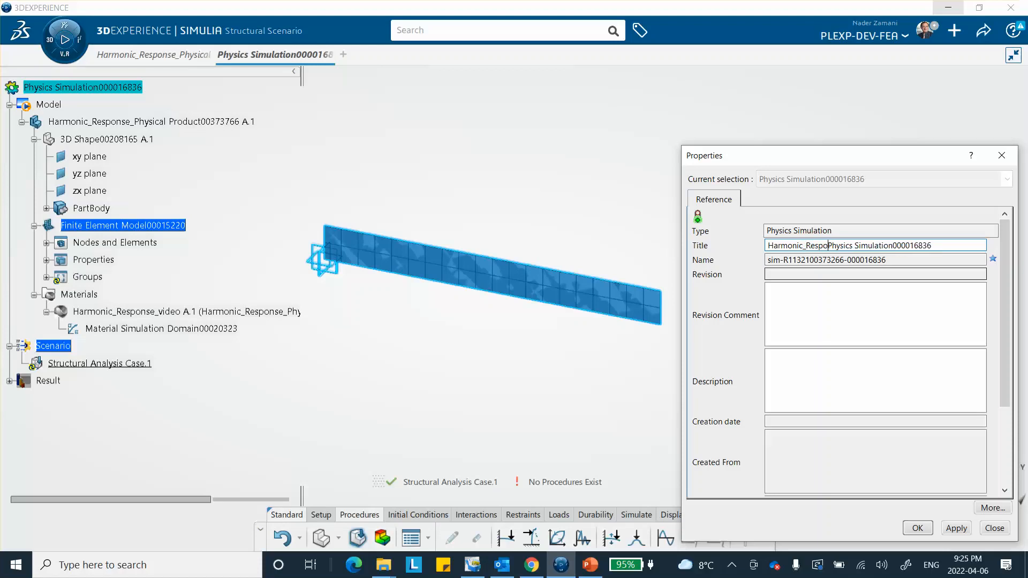
{"action": "type", "text": "oe_"}
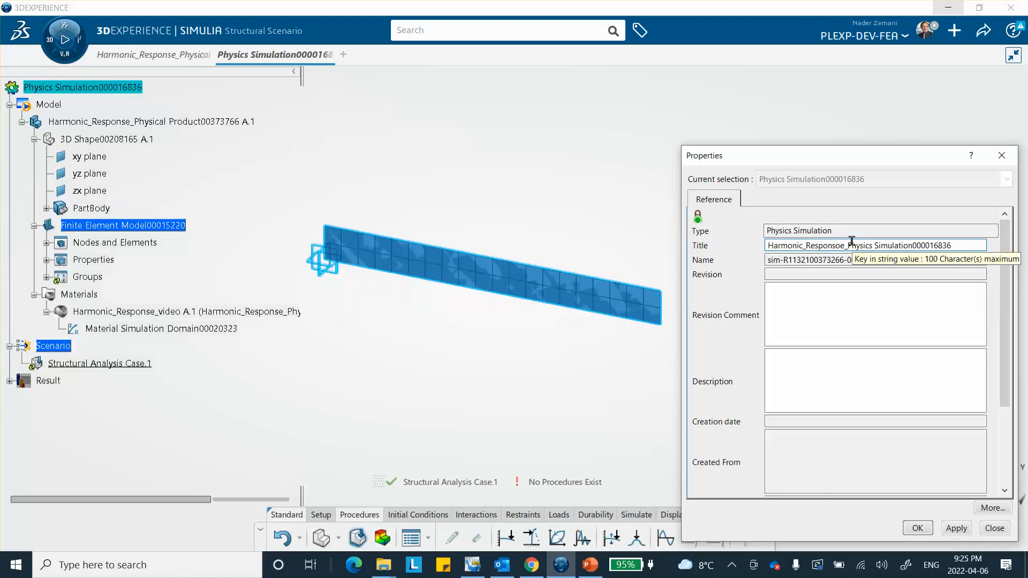
{"action": "key", "text": "Left"}
{"action": "key", "text": "BackSpace"}
{"action": "key", "text": "BackSpace"}
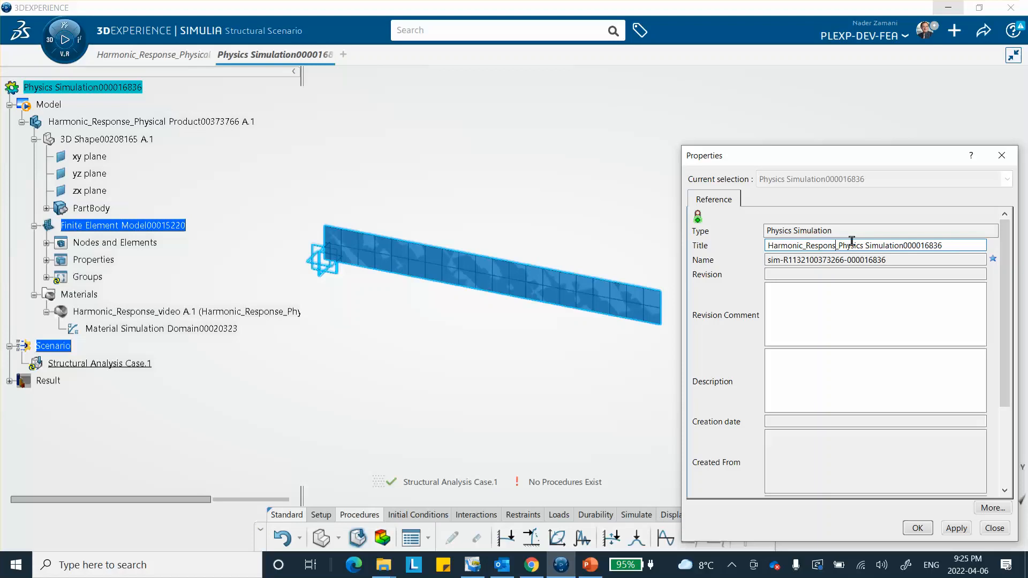
{"action": "type", "text": "e"}
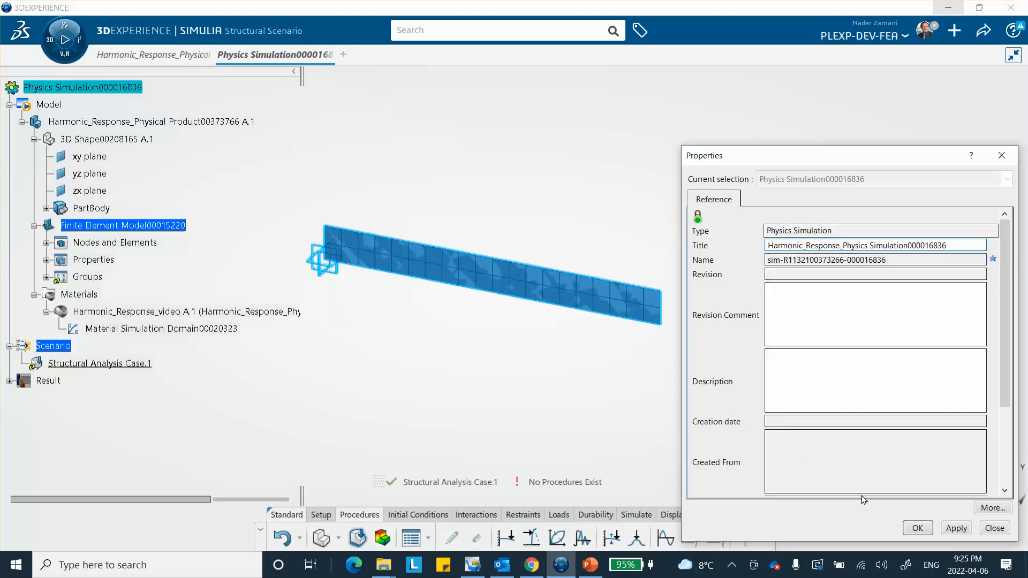
{"action": "left_click", "coordinate": [917, 528]}
{"action": "left_click", "coordinate": [451, 384]}
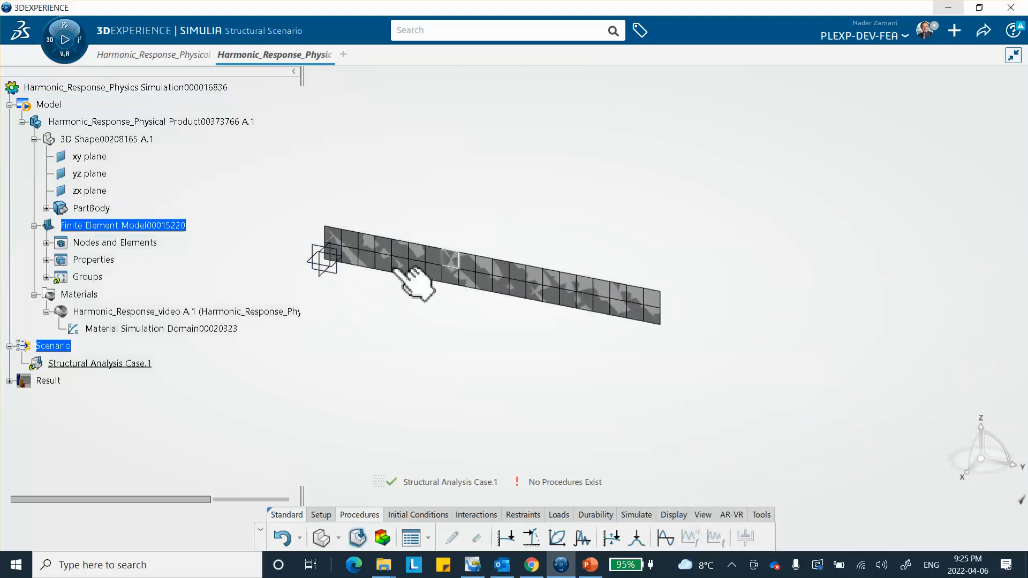
Step: Hide all shapes in the simulation scenario through Visualization Management
{"action": "right_click", "coordinate": [521, 138]}
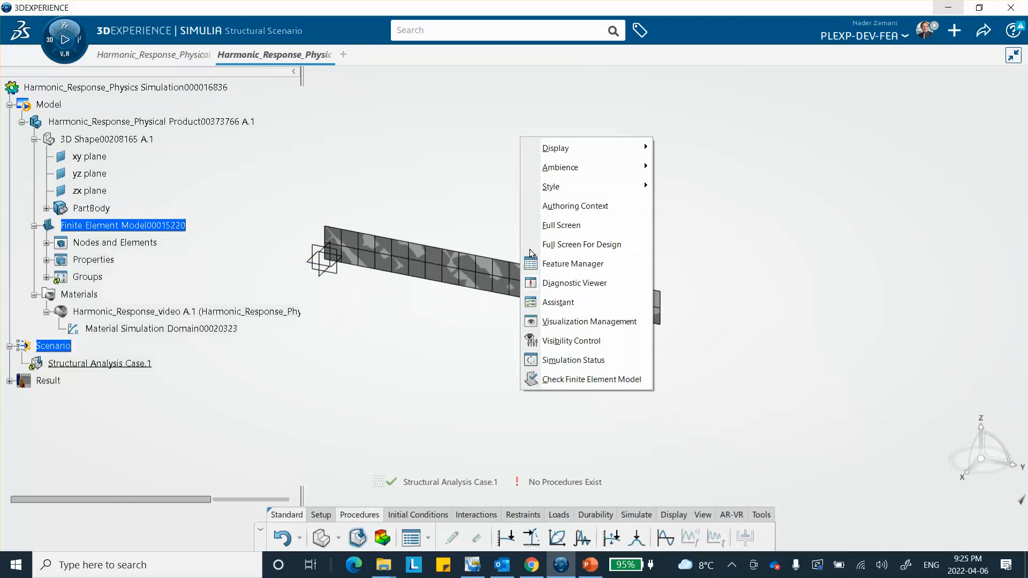
{"action": "left_click", "coordinate": [575, 321]}
{"action": "left_click", "coordinate": [887, 127]}
{"action": "left_click", "coordinate": [872, 159]}
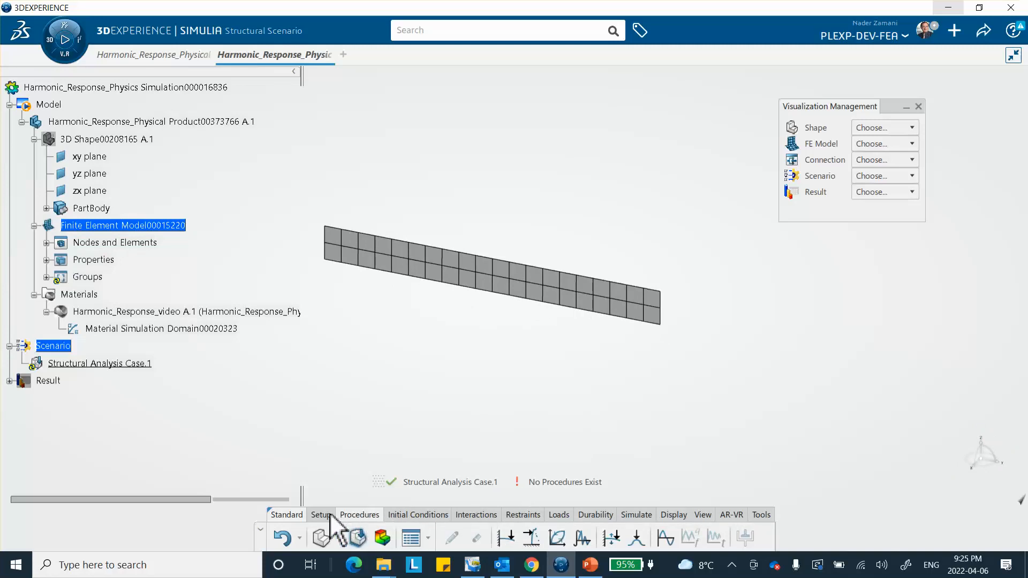
Step: Add a Frequency Step using the Lanczos solver with 10 modes, and expand Structural Analysis Case.1 and the step in the tree
{"action": "left_click", "coordinate": [357, 516]}
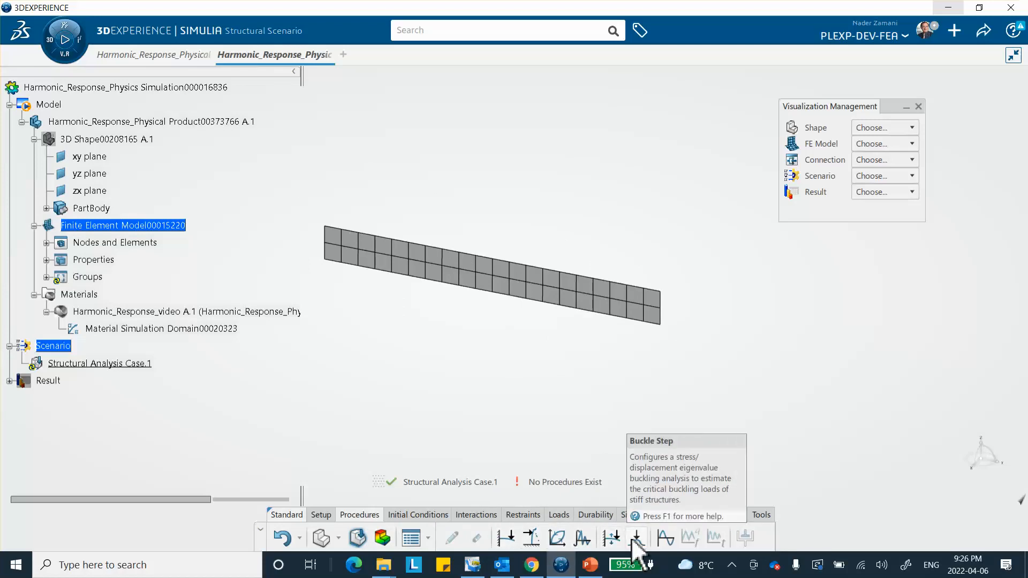
{"action": "left_click", "coordinate": [664, 539]}
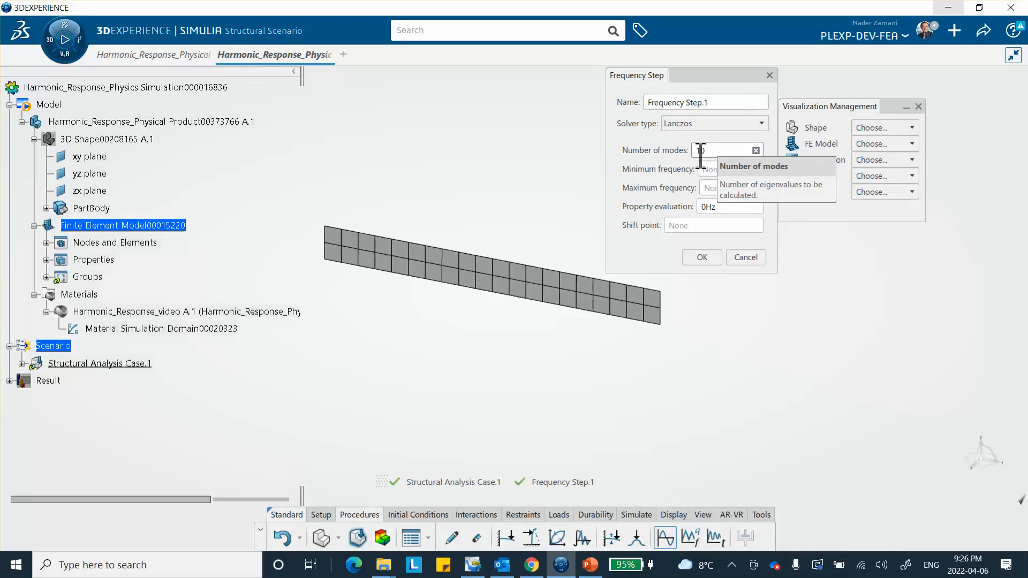
{"action": "left_click", "coordinate": [702, 256]}
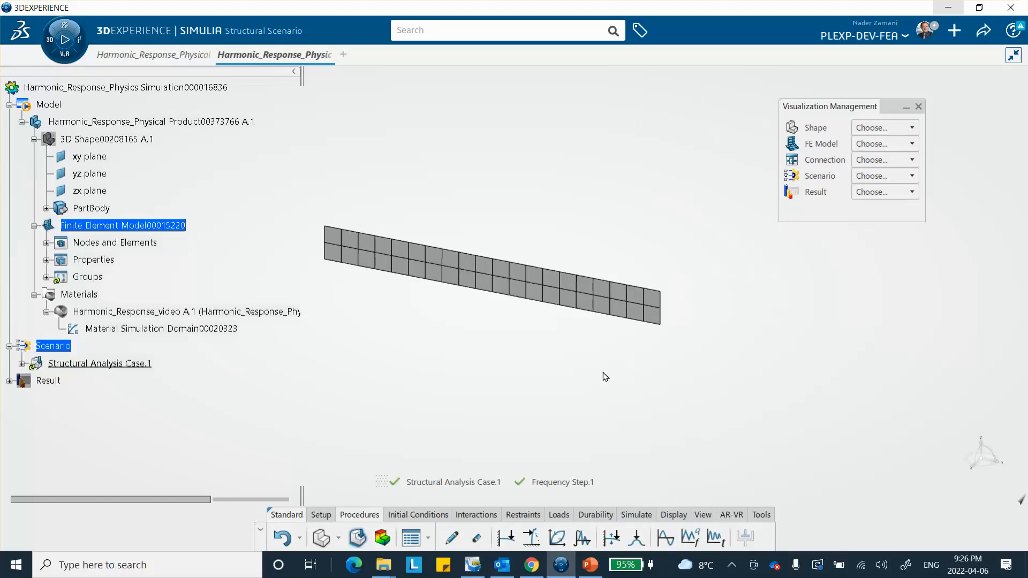
{"action": "left_click", "coordinate": [22, 364]}
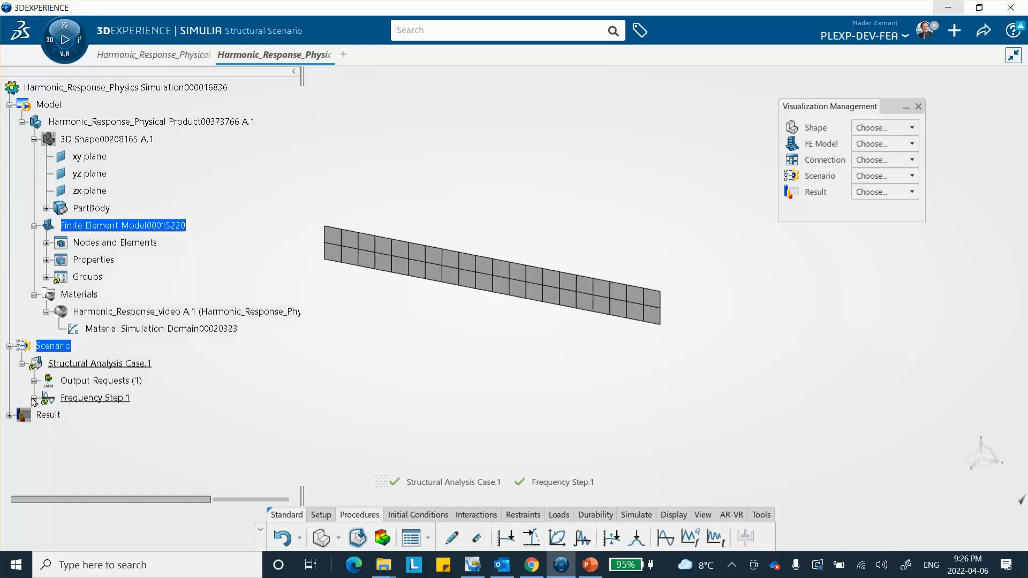
{"action": "left_click", "coordinate": [33, 398]}
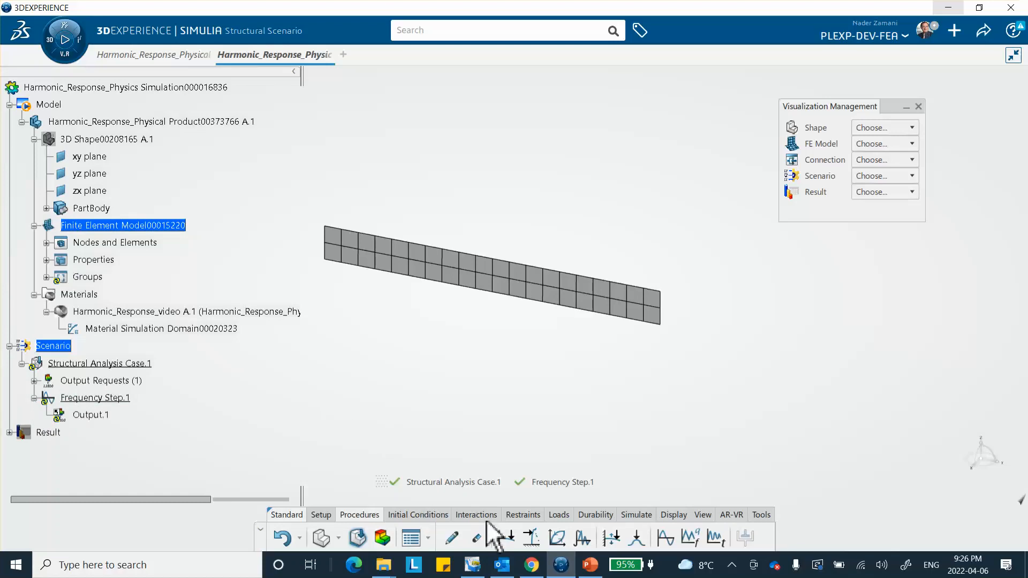
Step: Create a fixed displacement on the plate surface Fill.1 that restrains its X translation
{"action": "left_click", "coordinate": [520, 514]}
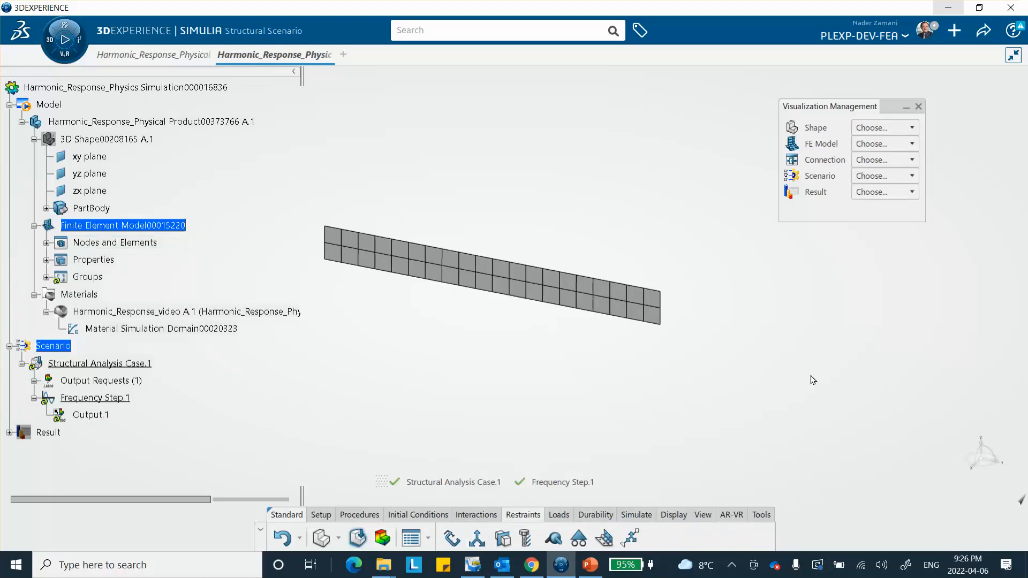
{"action": "left_click", "coordinate": [476, 538]}
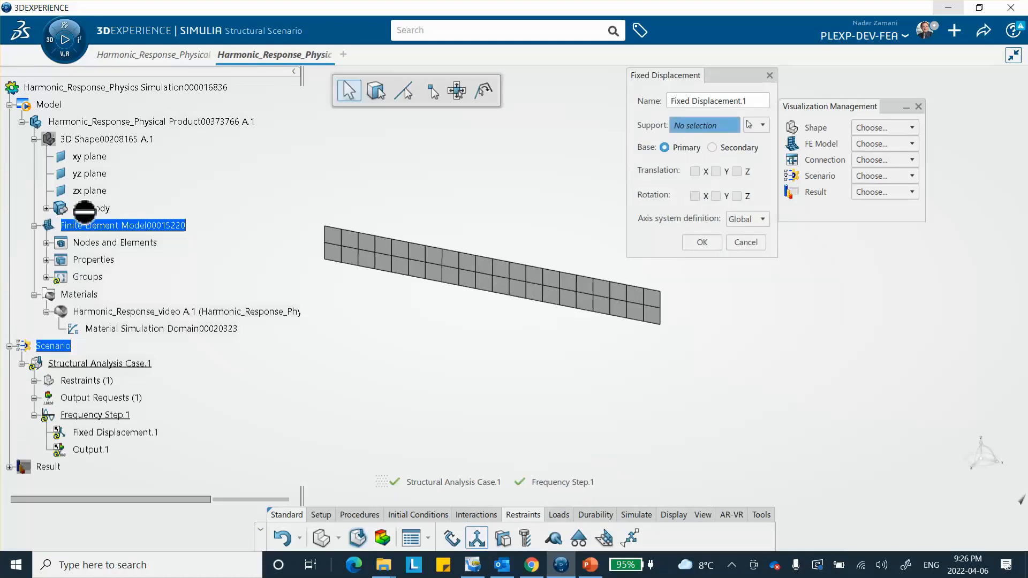
{"action": "left_click", "coordinate": [46, 209]}
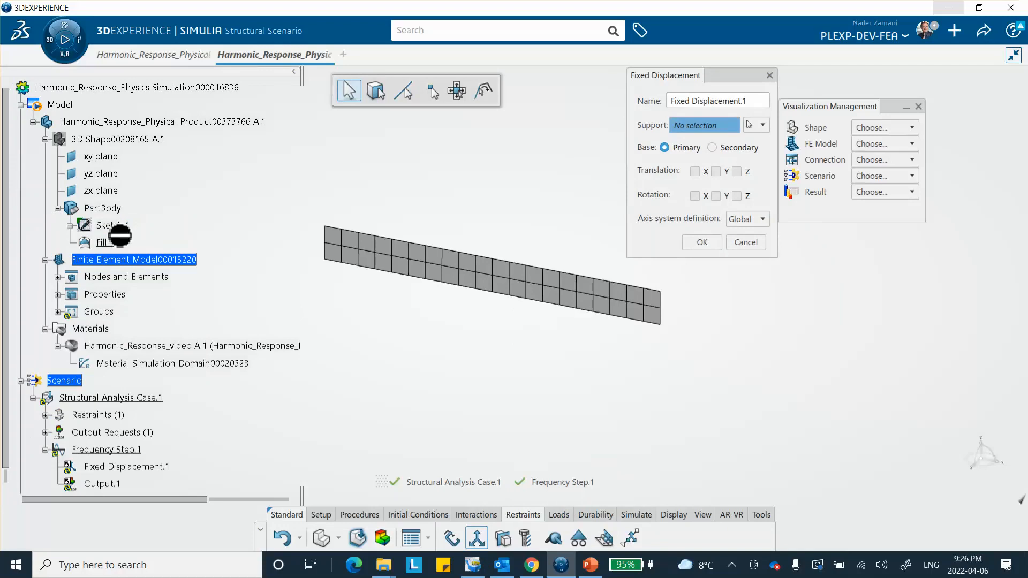
{"action": "left_click", "coordinate": [696, 122]}
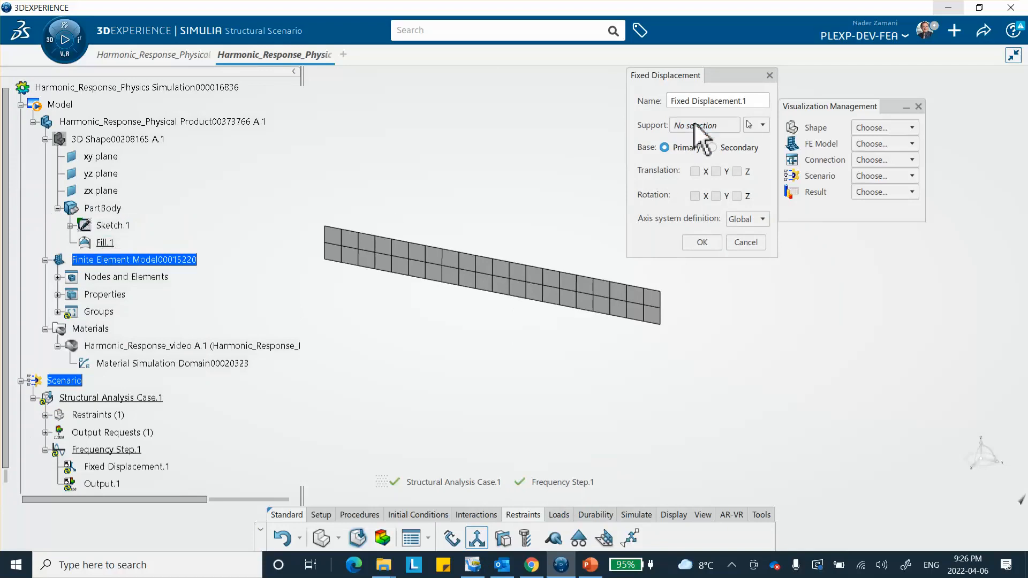
{"action": "left_click", "coordinate": [695, 125]}
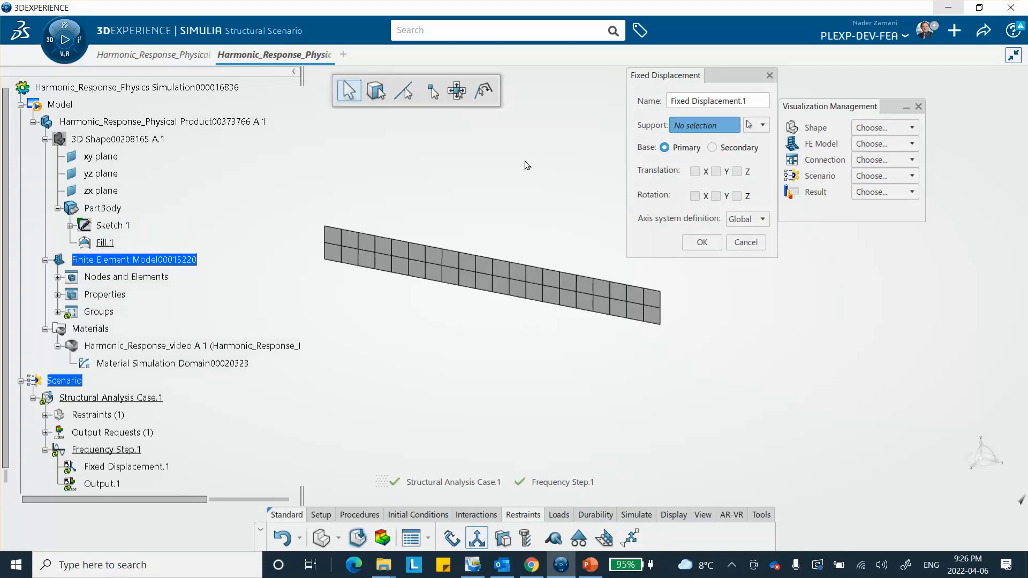
{"action": "left_click", "coordinate": [107, 243]}
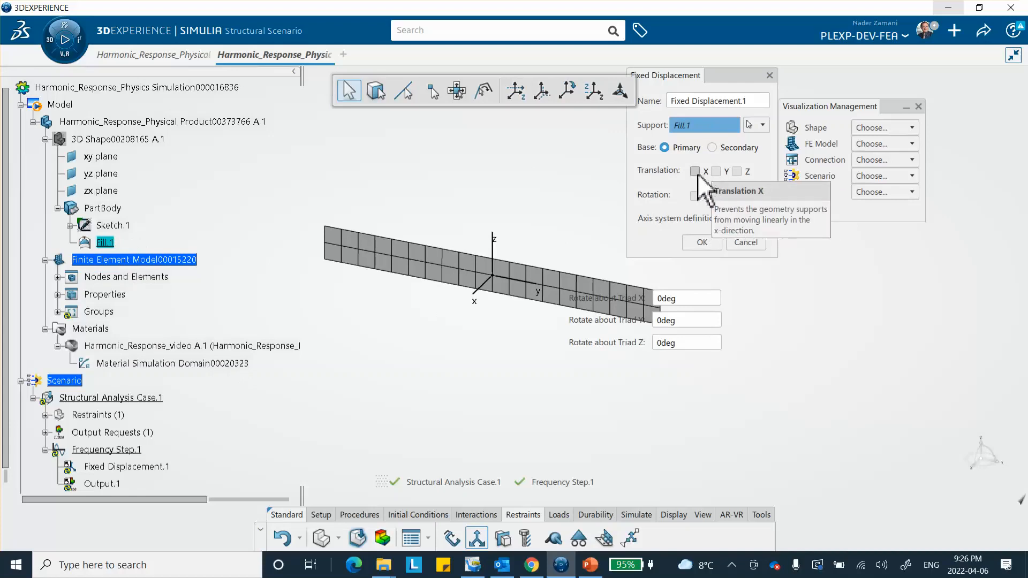
{"action": "left_click", "coordinate": [699, 244]}
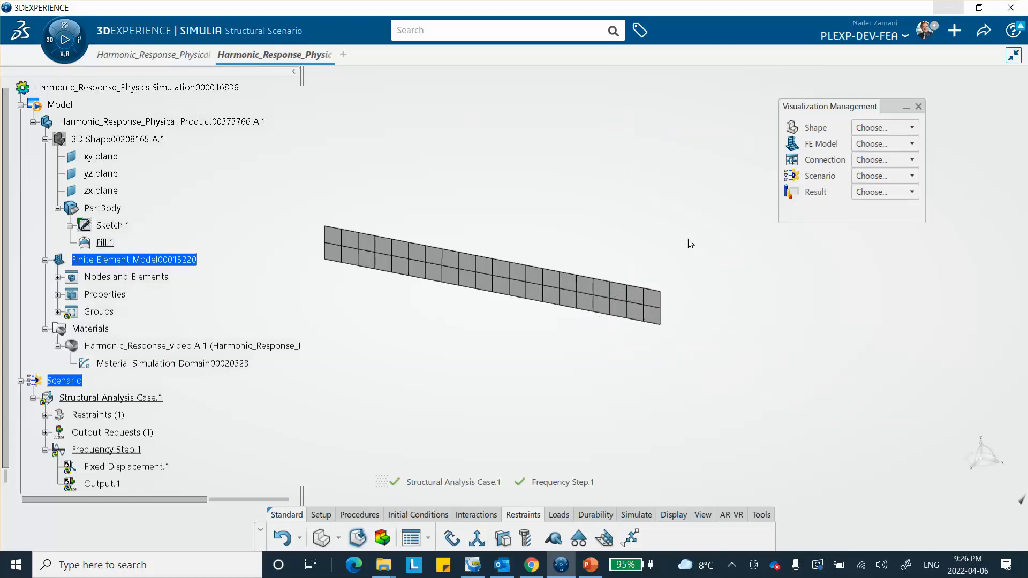
Step: Add a fixed displacement on the lower corner vertex at the plate's left end, restraining Y and Z translation
{"action": "middle_click_drag", "start_coordinate": [692, 311], "coordinate": [540, 194]}
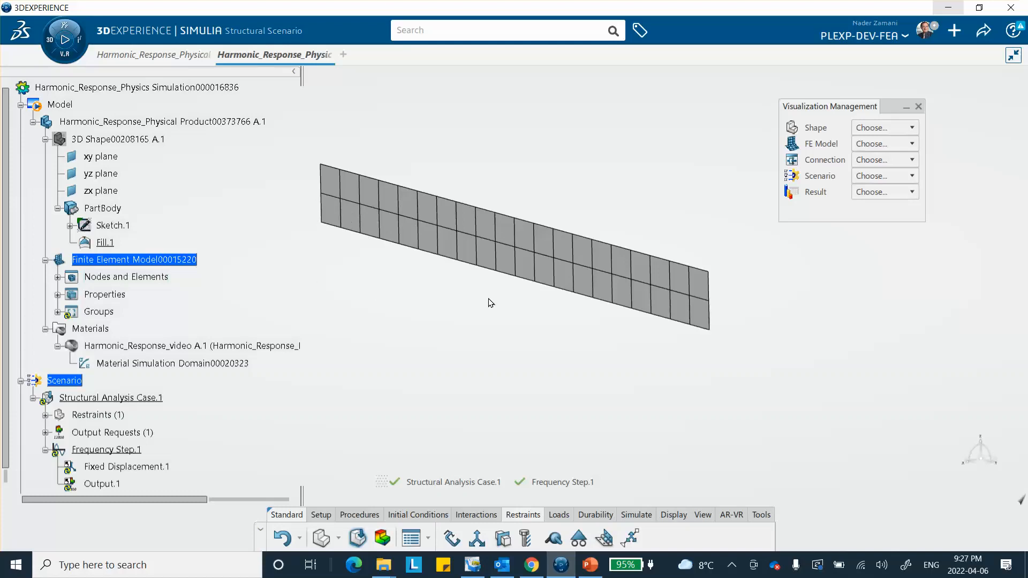
{"action": "left_click", "coordinate": [476, 539]}
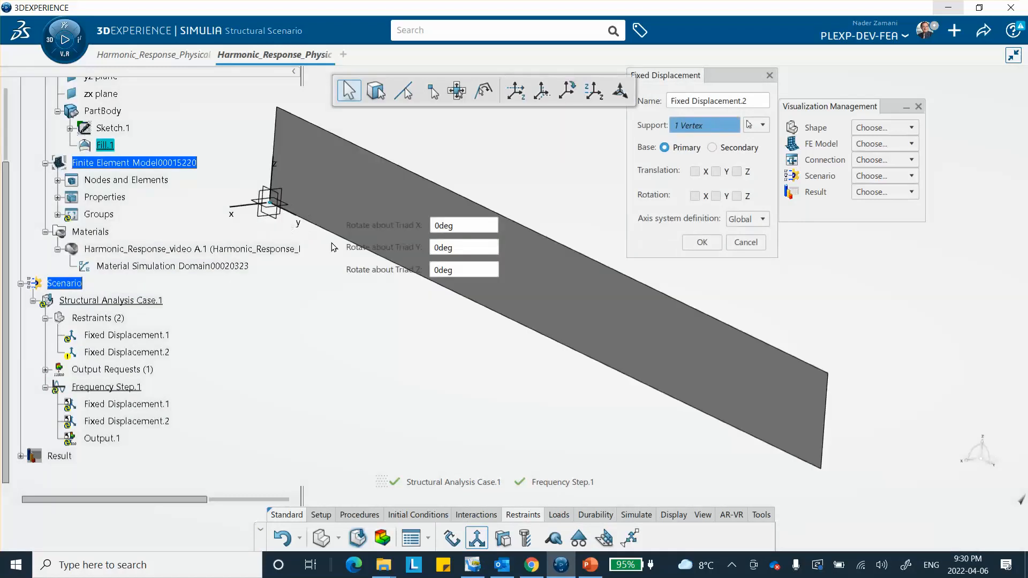
{"action": "middle_click_drag", "start_coordinate": [333, 246], "coordinate": [356, 313]}
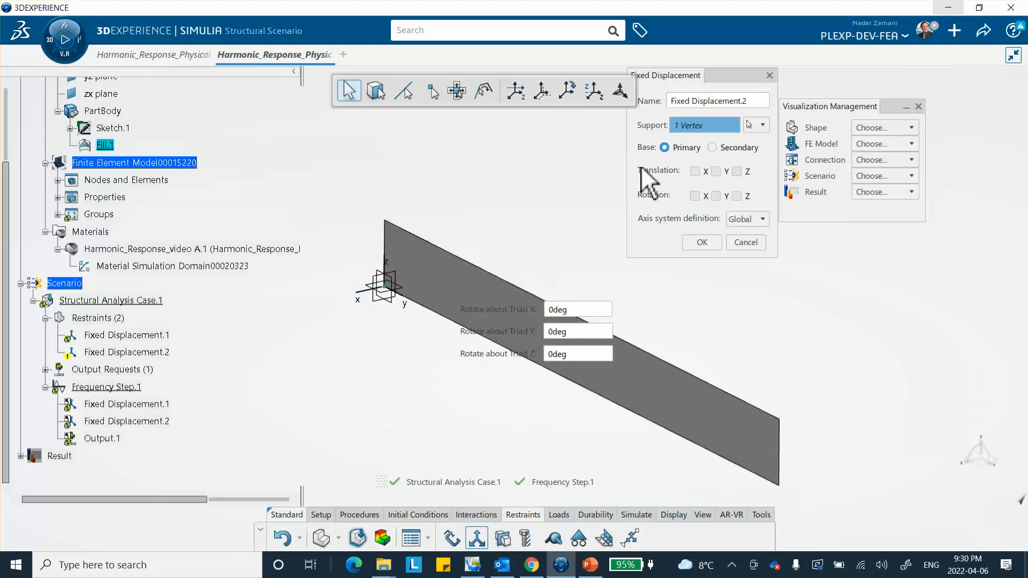
{"action": "middle_click_drag", "start_coordinate": [574, 229], "coordinate": [538, 206]}
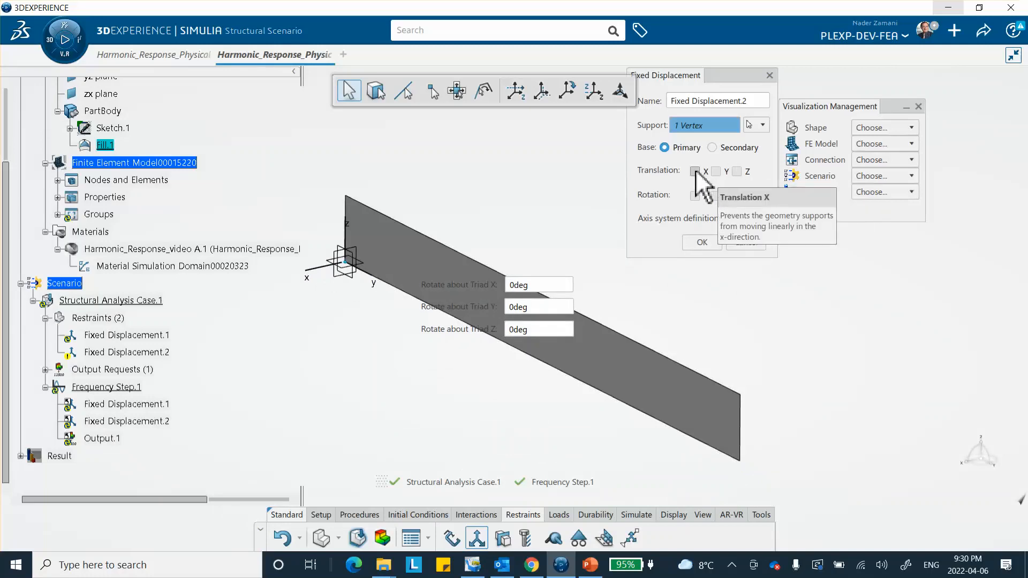
{"action": "left_click", "coordinate": [715, 171]}
{"action": "left_click", "coordinate": [737, 172]}
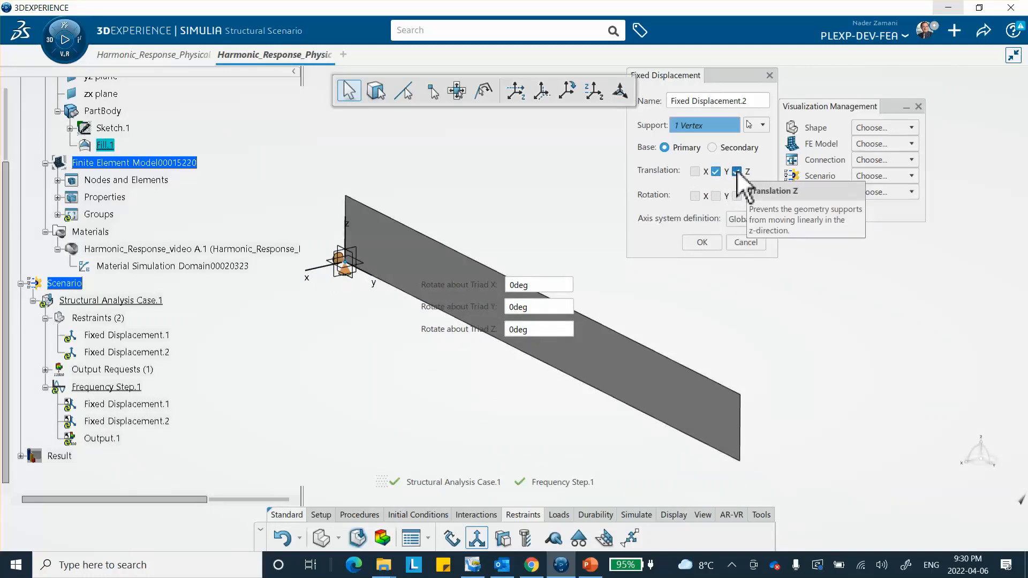
{"action": "left_click", "coordinate": [705, 241]}
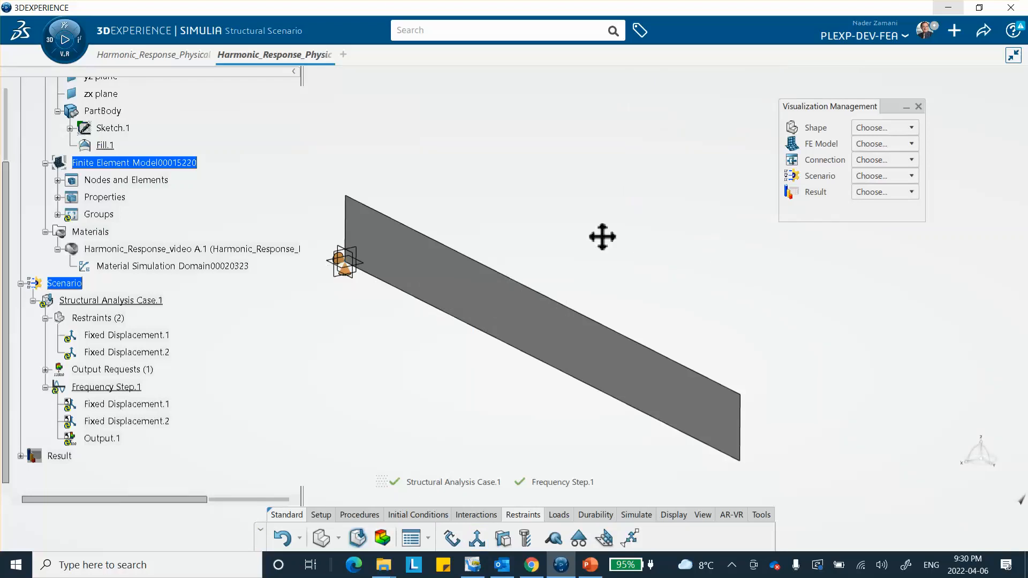
Step: Add a fixed displacement on the lower corner vertex at the plate's opposite end, restraining only Z translation
{"action": "middle_click_drag", "start_coordinate": [602, 237], "coordinate": [562, 186]}
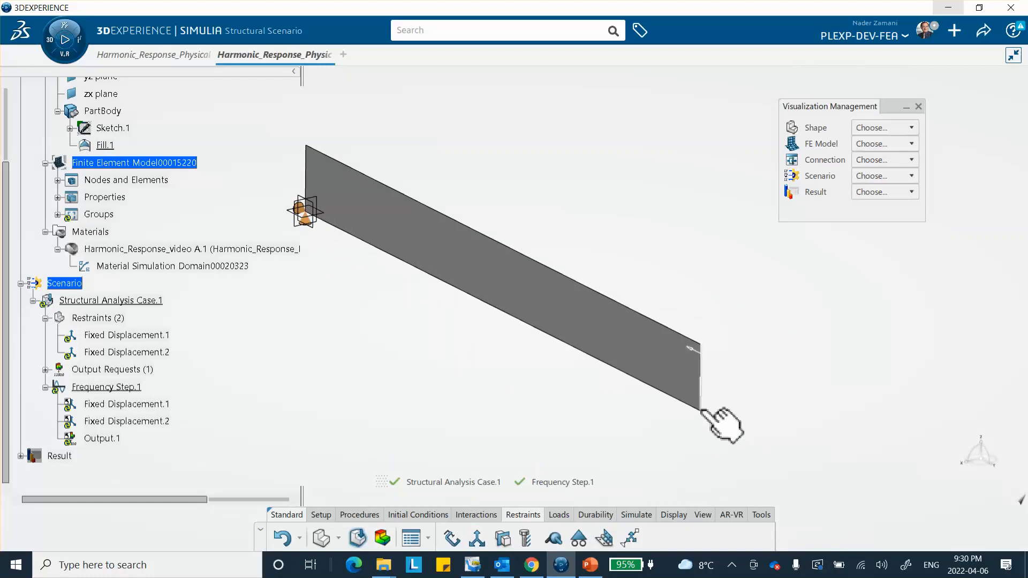
{"action": "left_click", "coordinate": [472, 543]}
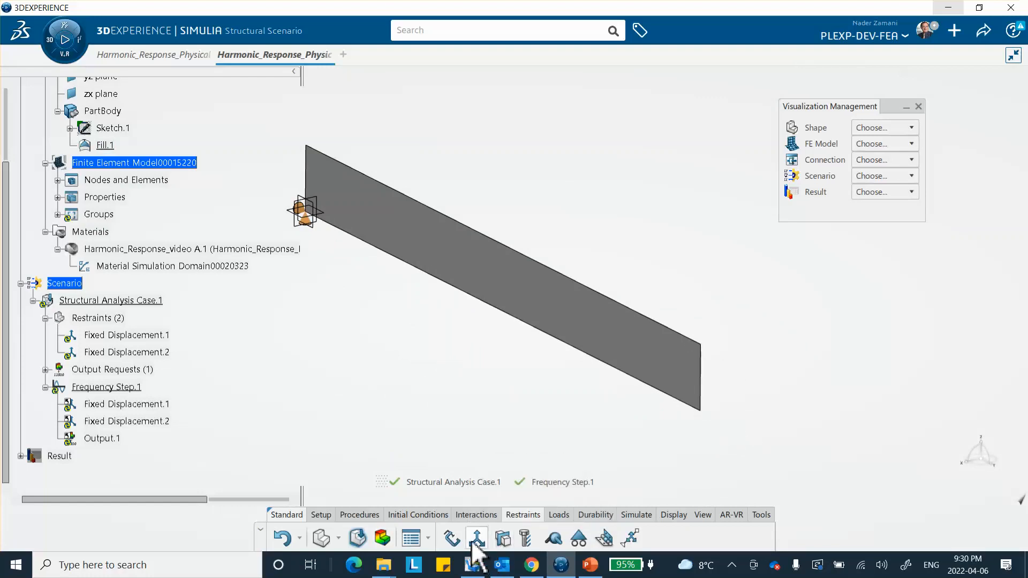
{"action": "left_click", "coordinate": [701, 411]}
{"action": "left_click", "coordinate": [736, 171]}
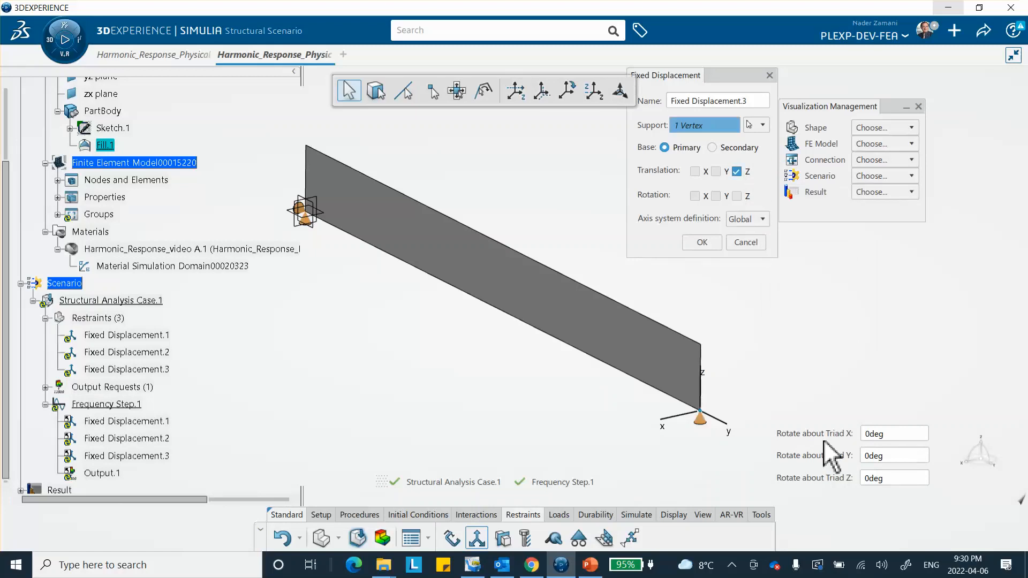
{"action": "key", "text": "Return"}
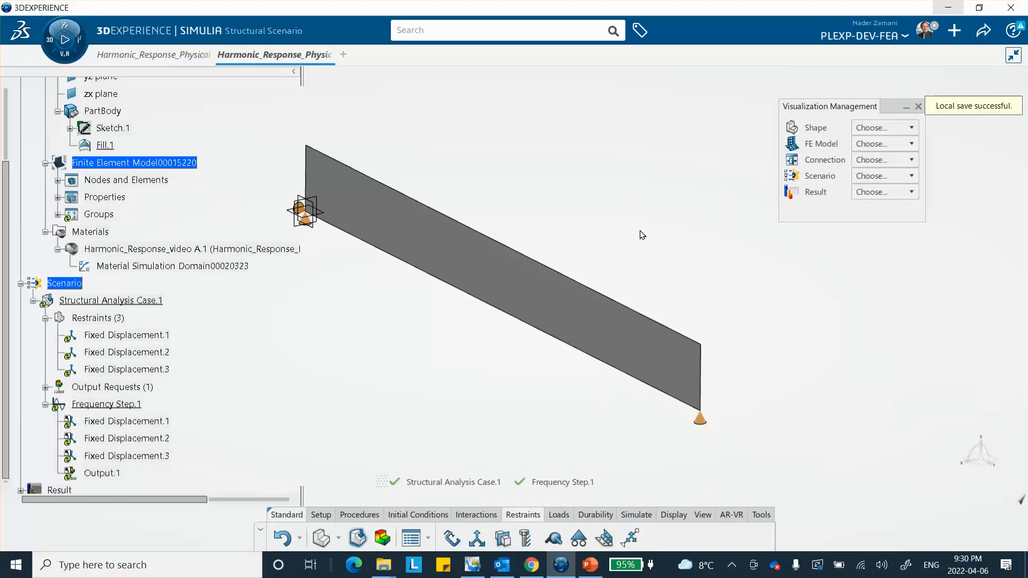
Step: Run the Model and Scenario Checks on the structural analysis and close the status window
{"action": "middle_click_drag", "start_coordinate": [589, 229], "coordinate": [615, 241]}
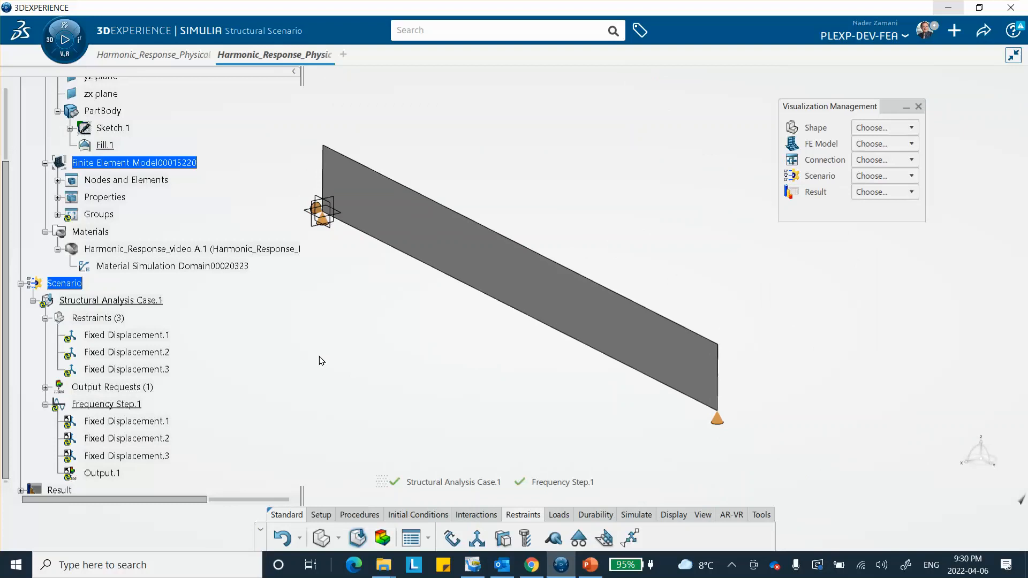
{"action": "scroll", "coordinate": [190, 327], "scroll_direction": "down", "scroll_amount": 2}
{"action": "middle_click_drag", "start_coordinate": [481, 332], "coordinate": [592, 337]}
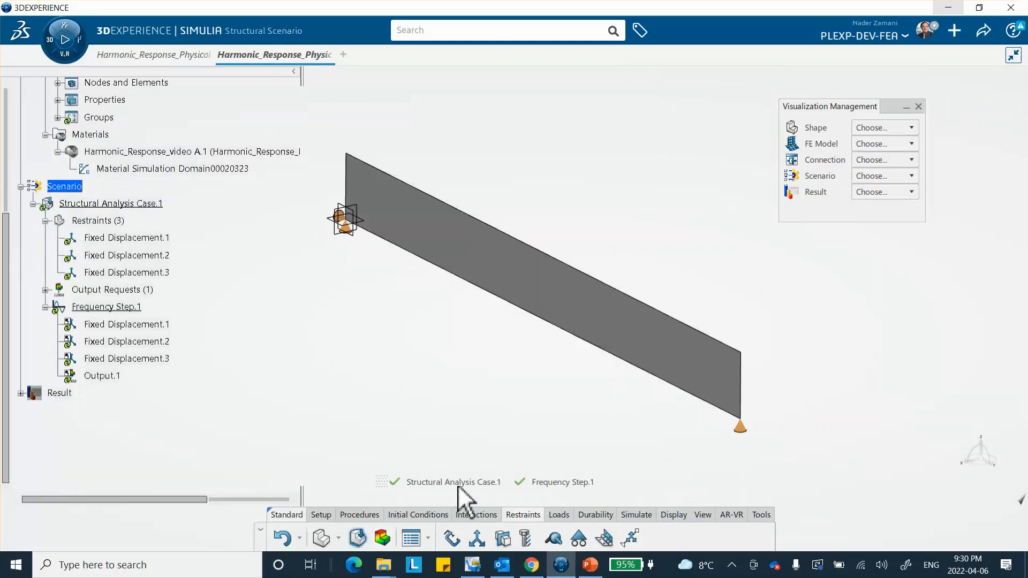
{"action": "left_click", "coordinate": [633, 515]}
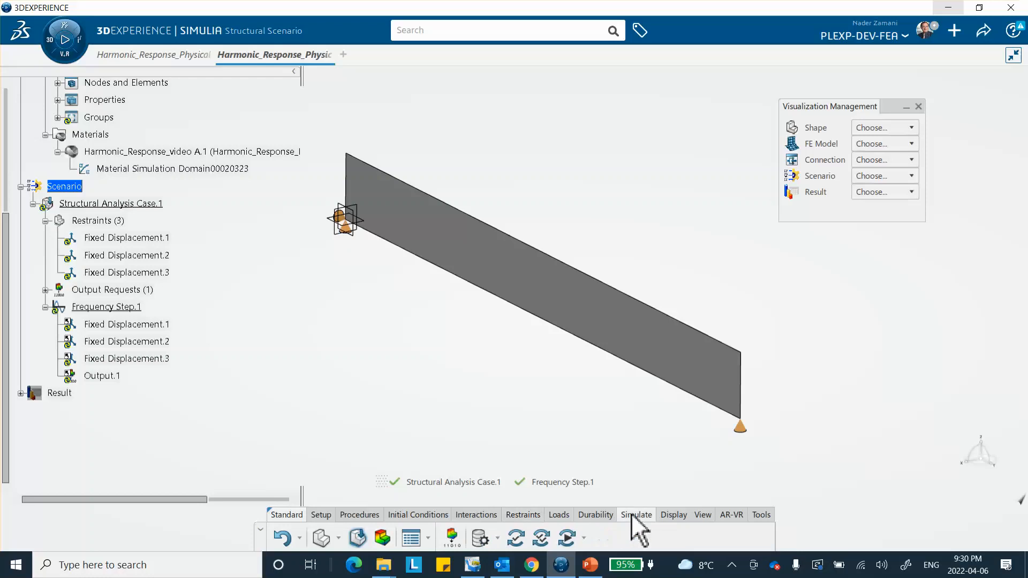
{"action": "left_click", "coordinate": [514, 536]}
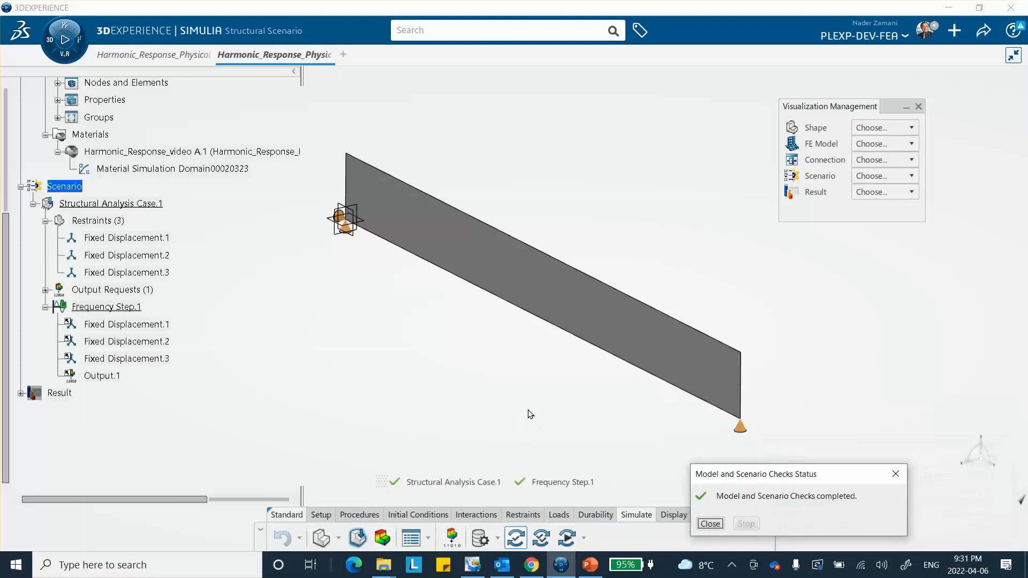
{"action": "left_click", "coordinate": [711, 524]}
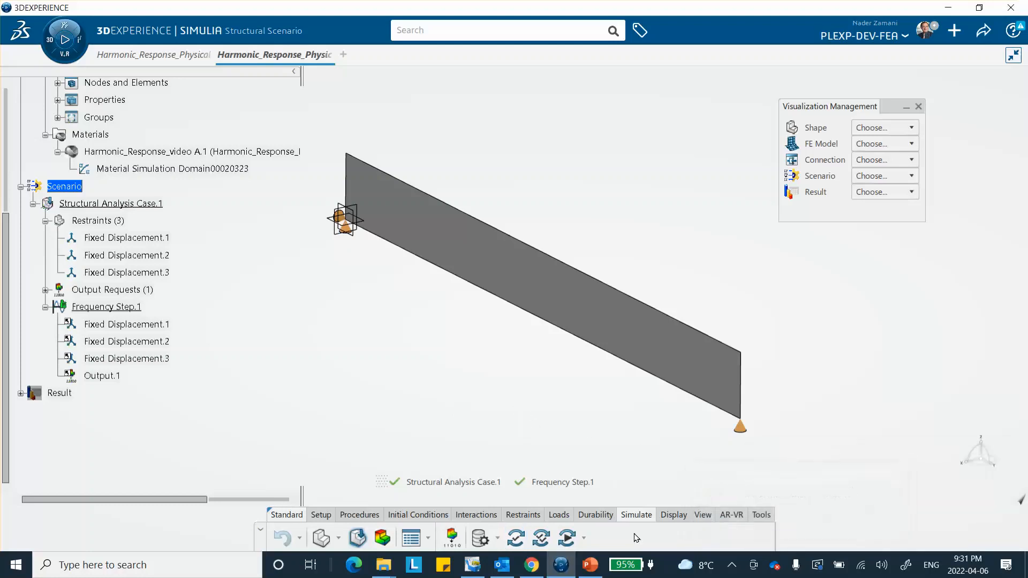
Step: Run the Simulation Checks on the structural analysis case at the Local interactive location with 4 cores, and close the status window
{"action": "left_click", "coordinate": [543, 538]}
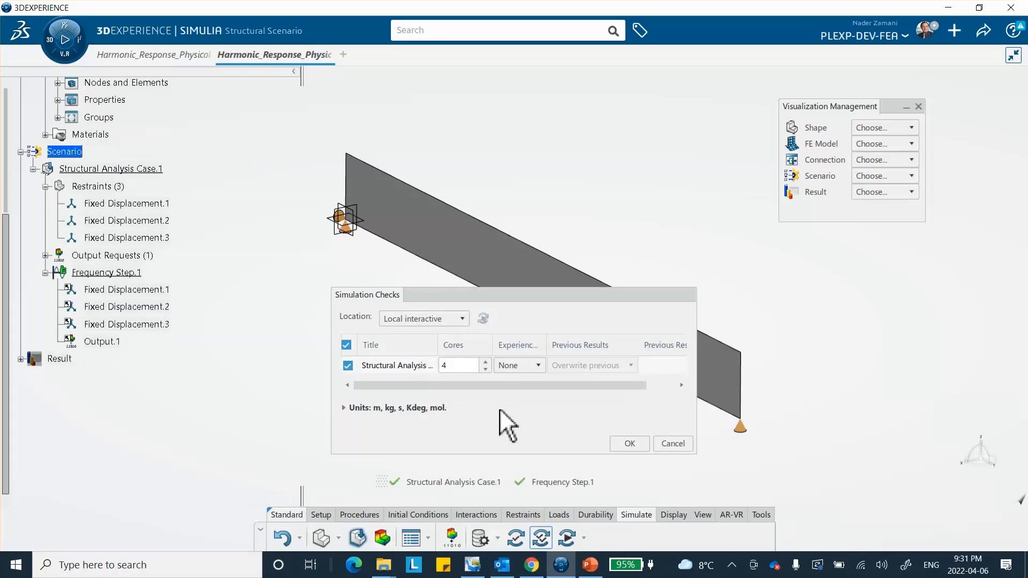
{"action": "left_click", "coordinate": [626, 444]}
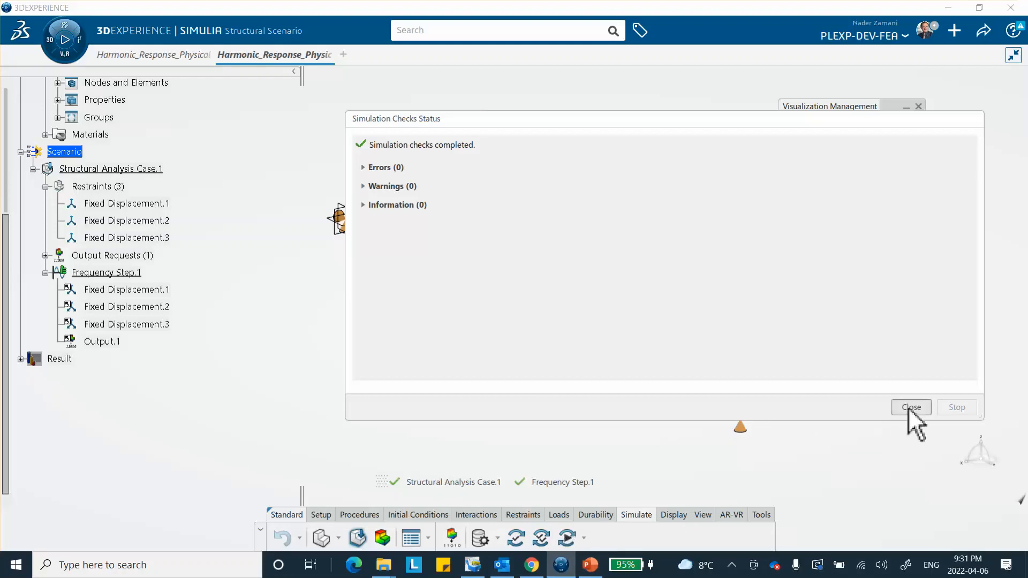
{"action": "left_click", "coordinate": [912, 408]}
Step: Simulate the structural analysis case at the Local interactive location with 4 cores, overwriting previous results, and close the simulation status
{"action": "left_click", "coordinate": [567, 538]}
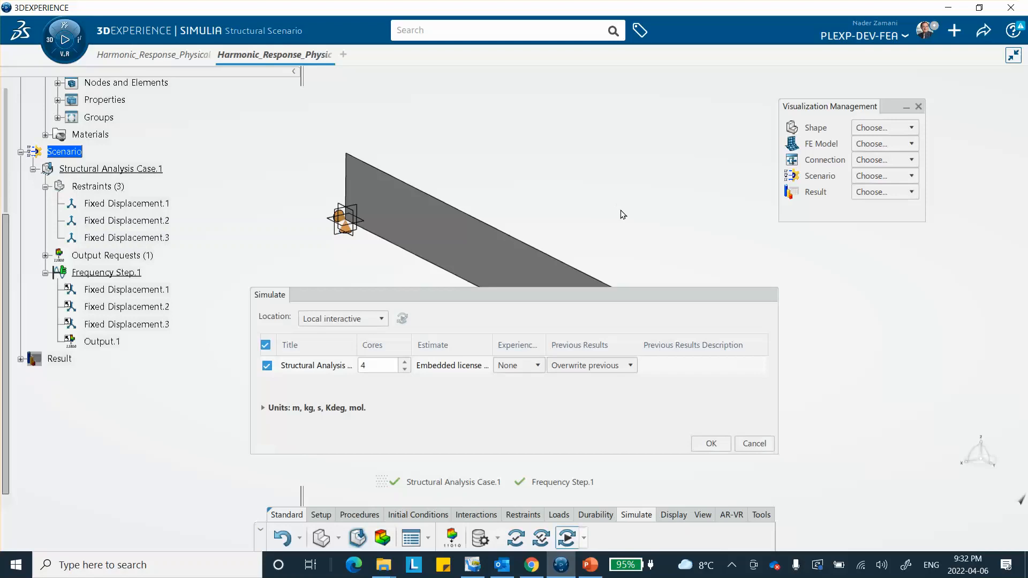
{"action": "left_click", "coordinate": [711, 442]}
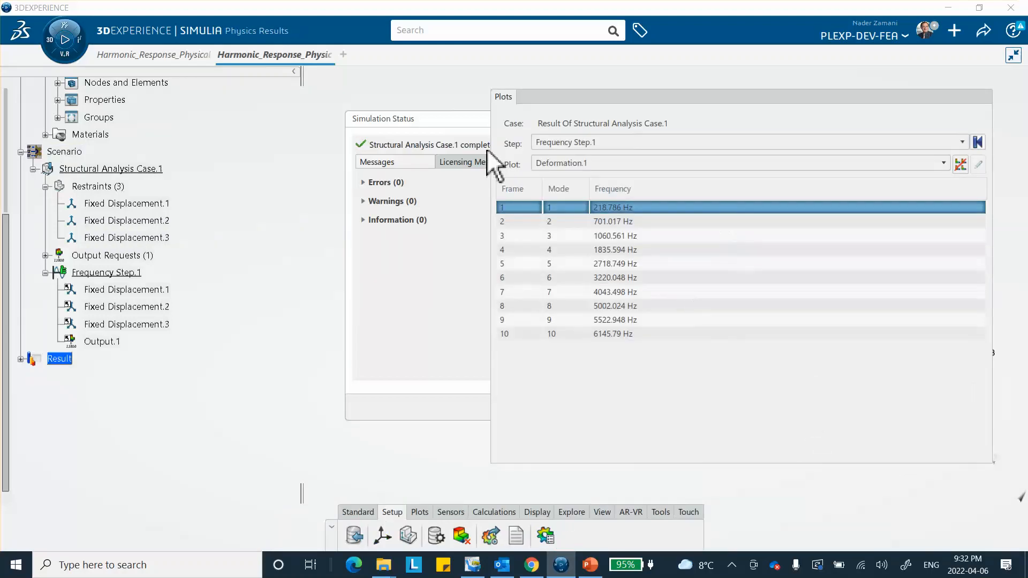
{"action": "left_click", "coordinate": [460, 124]}
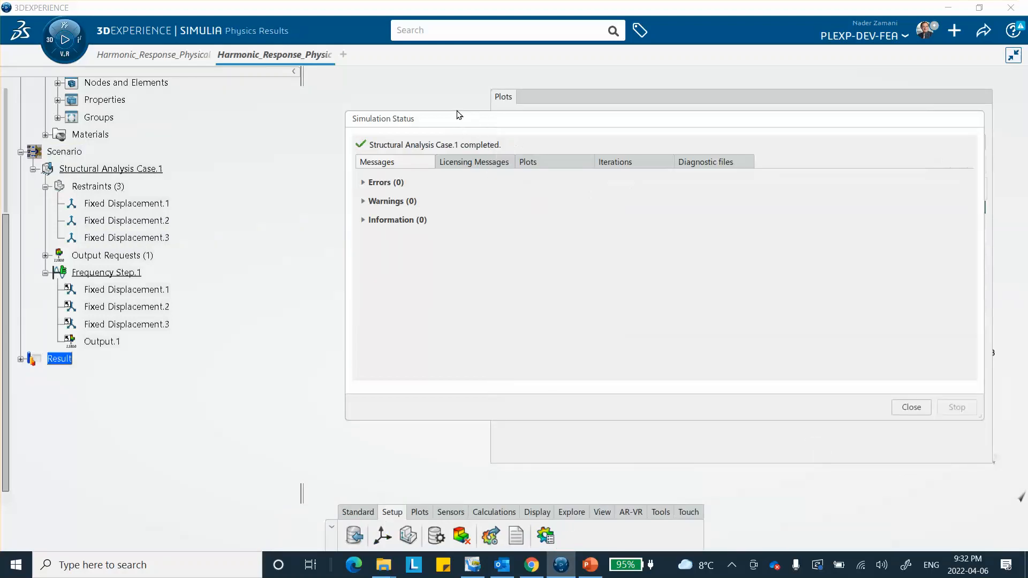
{"action": "left_click", "coordinate": [909, 407]}
Step: Close Visualization Management, and narrow the Plots window and place it clear of the deformed plate
{"action": "left_click_drag", "start_coordinate": [997, 163], "coordinate": [690, 166]}
{"action": "left_click", "coordinate": [918, 107]}
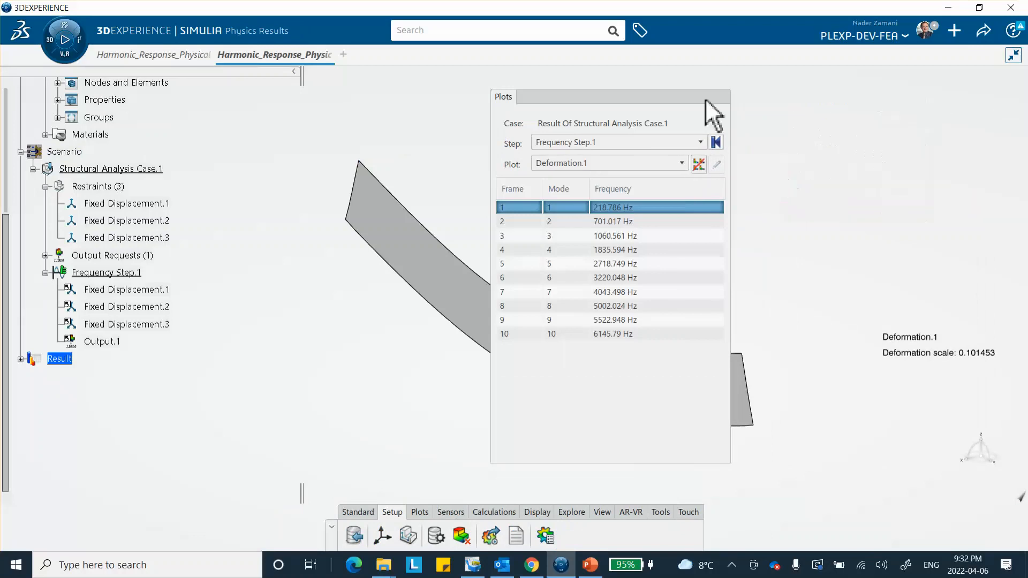
{"action": "left_click_drag", "start_coordinate": [667, 107], "coordinate": [919, 120]}
Step: Orient the deformed plate to the front view and display mode shapes 2, 3 and 4, returning to mode 1
{"action": "middle_click_drag", "start_coordinate": [706, 184], "coordinate": [603, 179]}
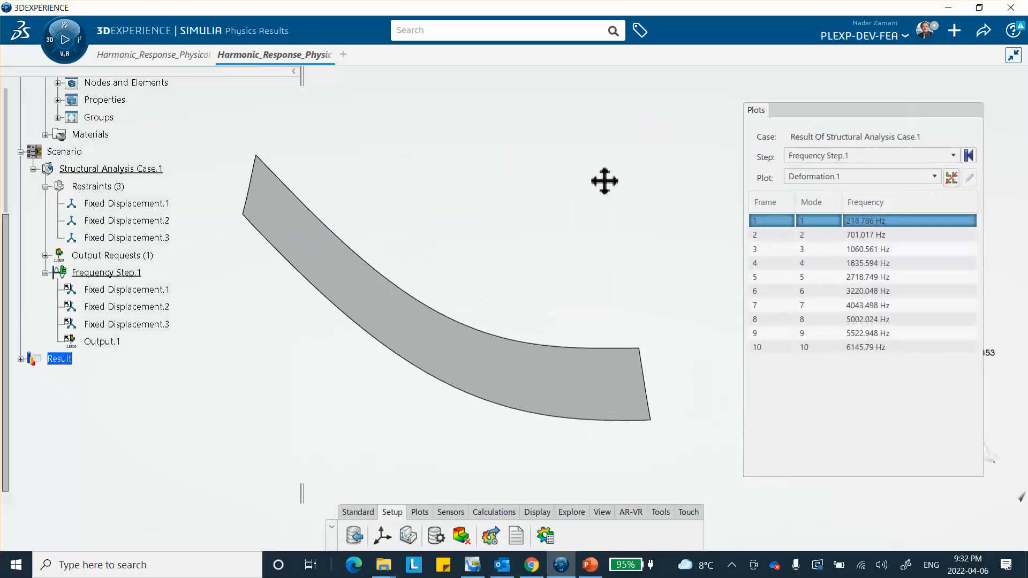
{"action": "left_click", "coordinate": [600, 513]}
{"action": "left_click", "coordinate": [485, 535]}
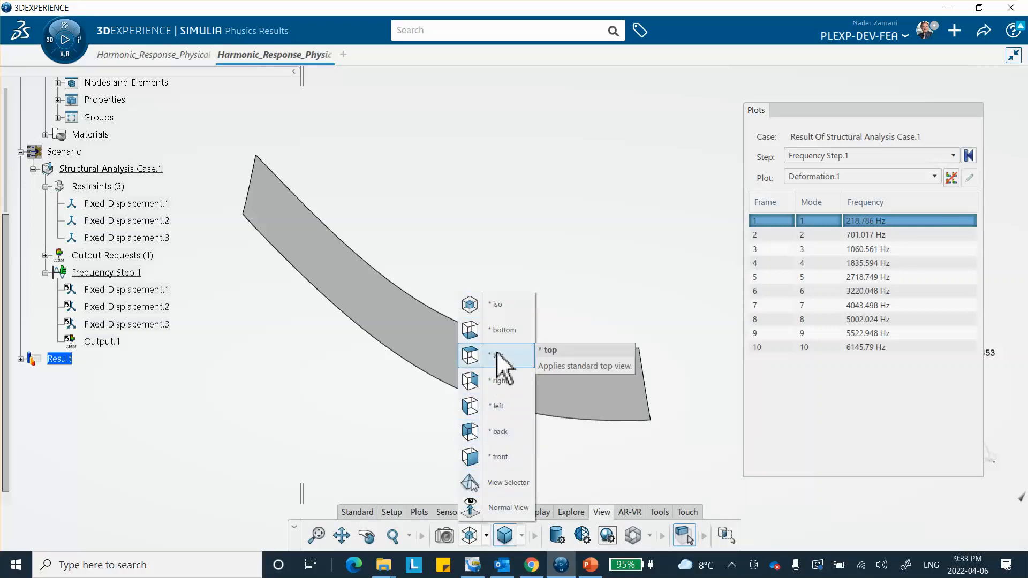
{"action": "left_click", "coordinate": [497, 457]}
{"action": "middle_click_drag", "start_coordinate": [523, 402], "coordinate": [551, 421]}
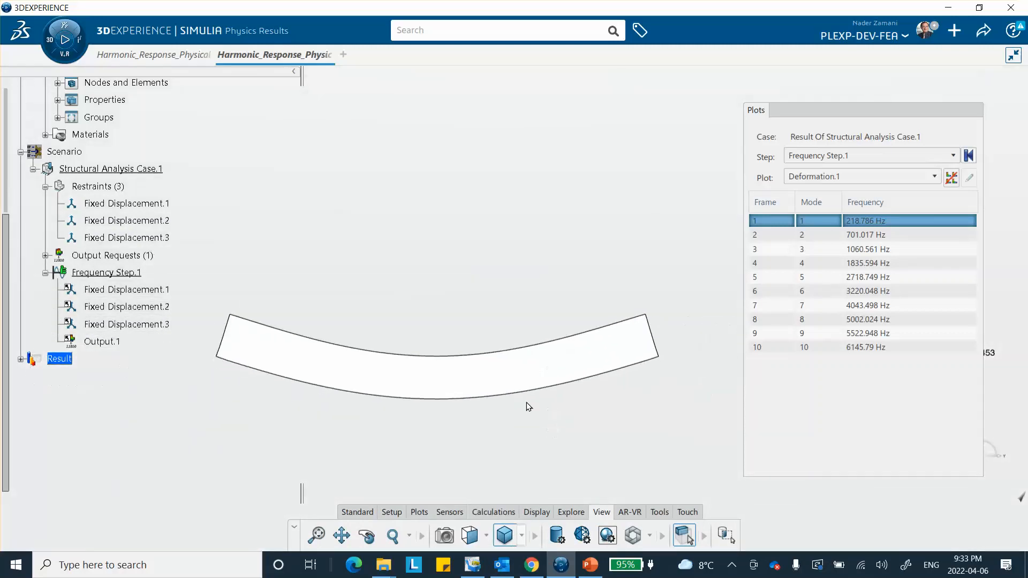
{"action": "left_click", "coordinate": [854, 235]}
{"action": "left_click", "coordinate": [856, 249]}
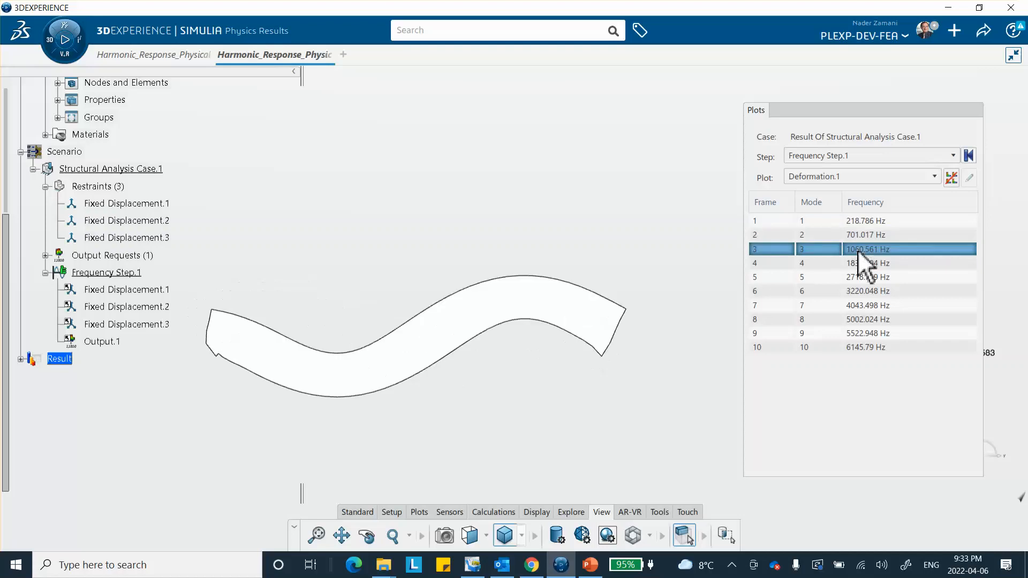
{"action": "left_click", "coordinate": [861, 263]}
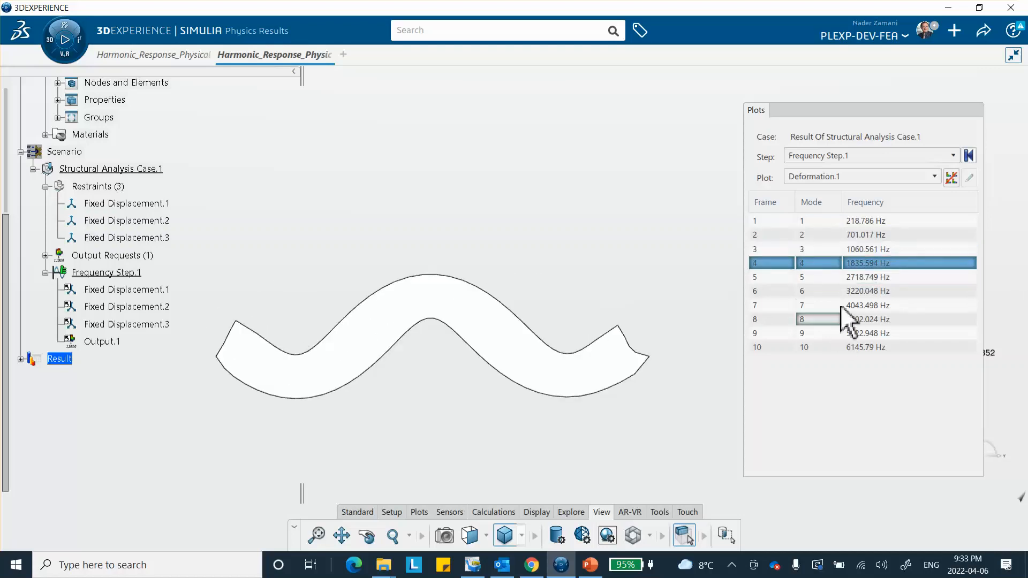
{"action": "left_click", "coordinate": [860, 221]}
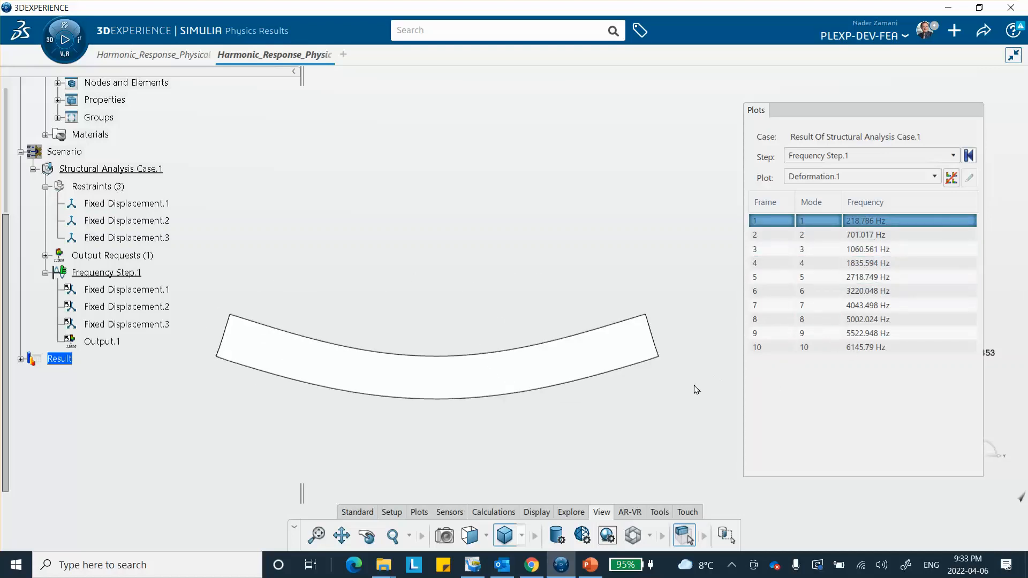
Step: Switch to the PowerPoint presentation, review the beam model's analytical solution on slide 2, and return to 3DEXPERIENCE
{"action": "left_click", "coordinate": [589, 564]}
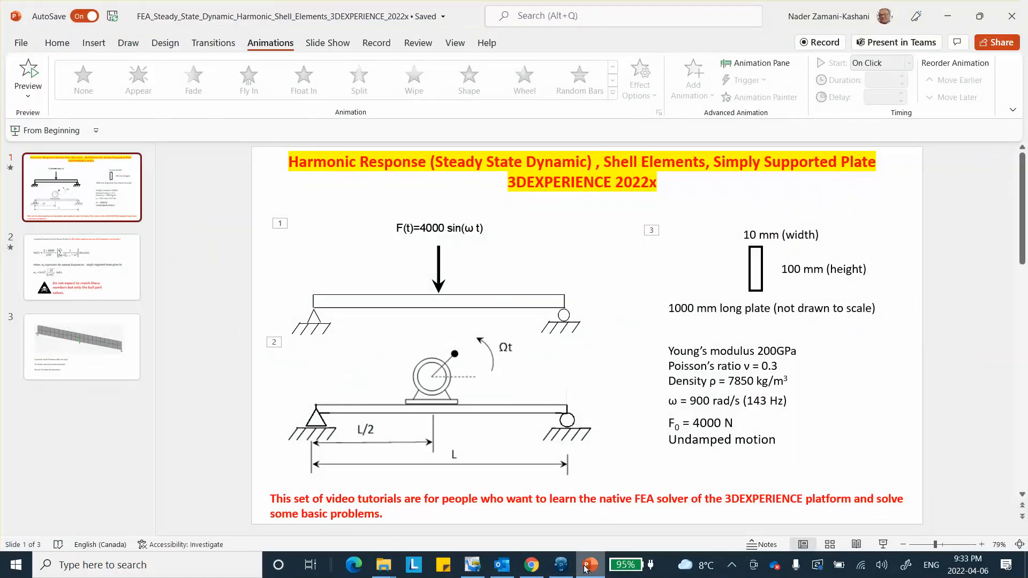
{"action": "left_click", "coordinate": [96, 280]}
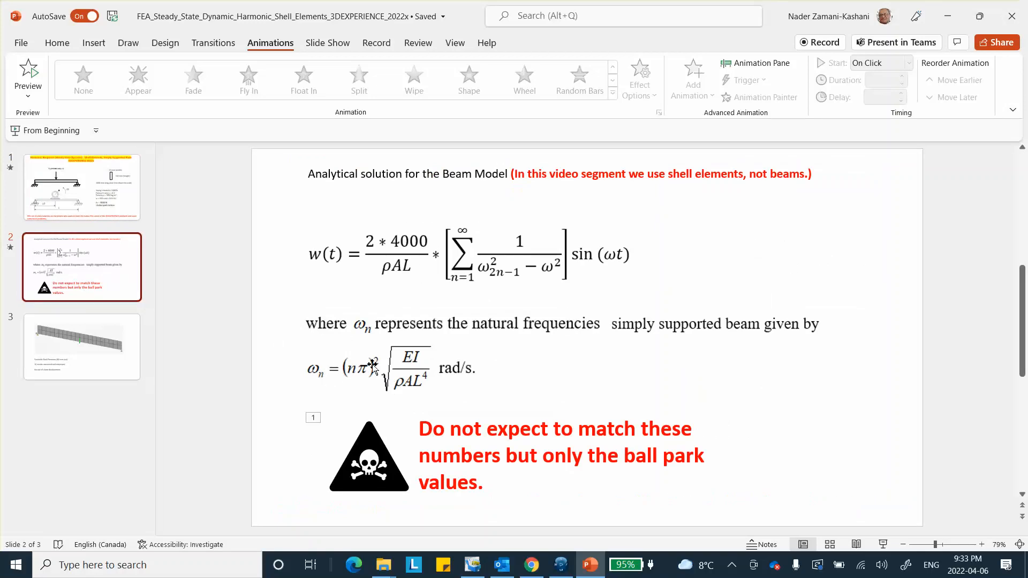
{"action": "left_click", "coordinate": [947, 15]}
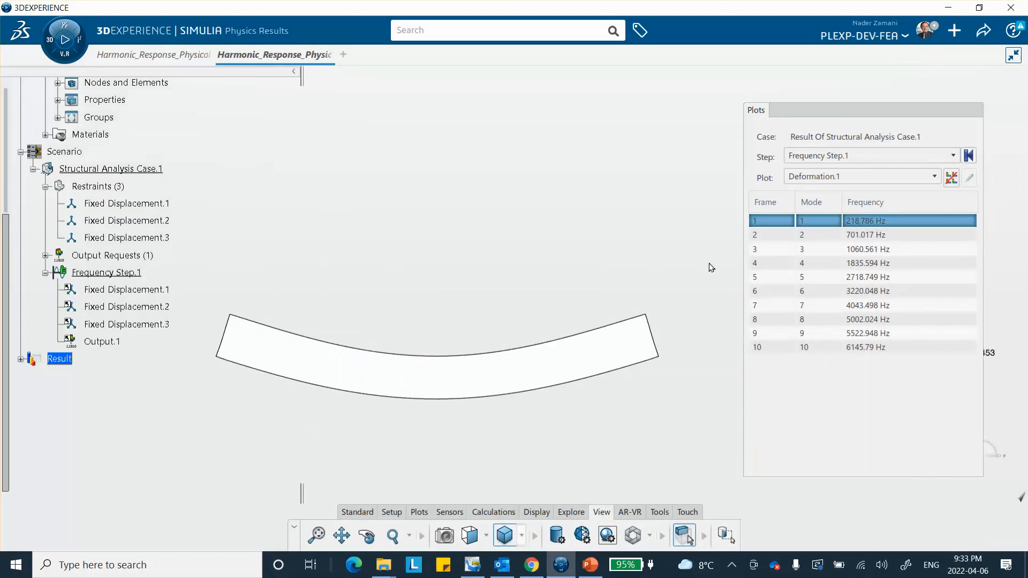
Step: Examine the deformed shapes of modes 2, 3, 5, 6, 8 and 9, and display mode 1 again
{"action": "left_click", "coordinate": [818, 234]}
{"action": "left_click", "coordinate": [818, 249]}
{"action": "left_click", "coordinate": [820, 278]}
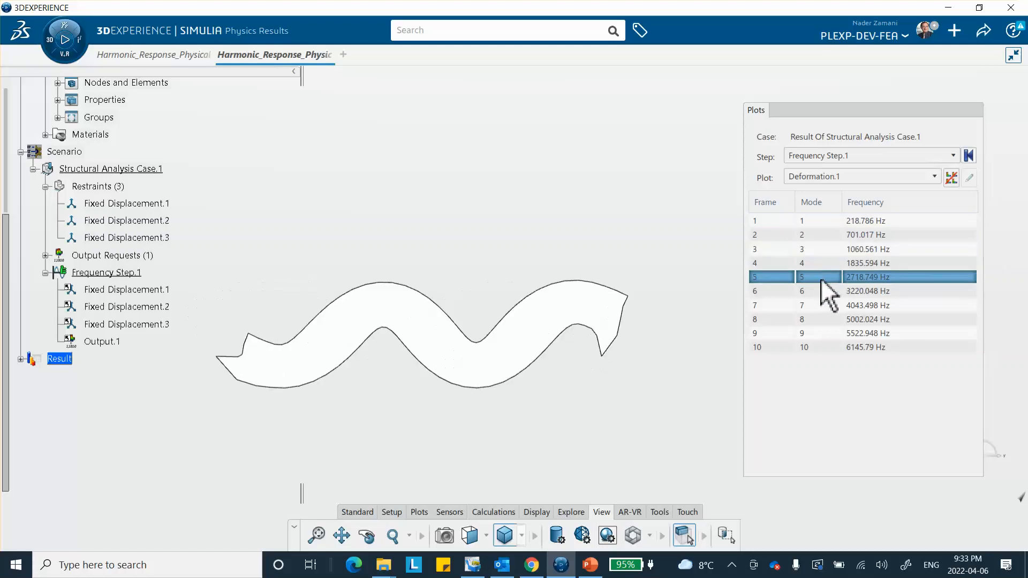
{"action": "left_click", "coordinate": [825, 292]}
{"action": "left_click", "coordinate": [829, 322]}
{"action": "left_click", "coordinate": [828, 333]}
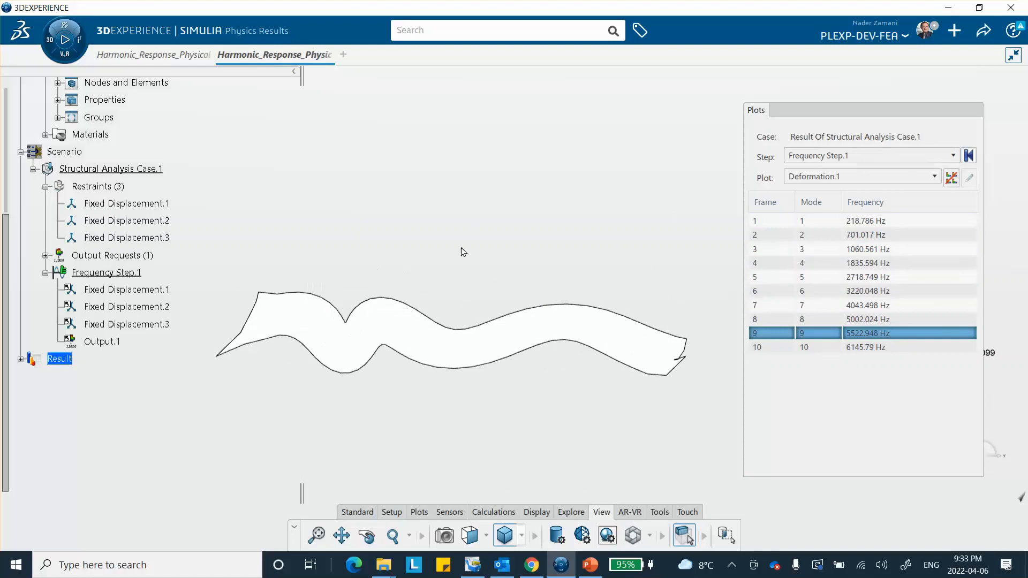
{"action": "left_click", "coordinate": [852, 222]}
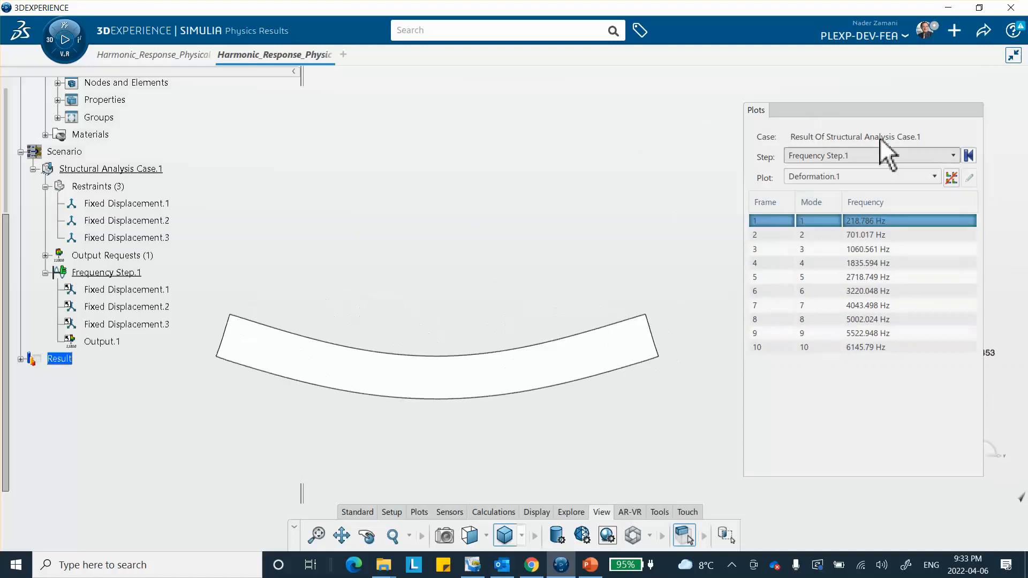
Step: Collapse the Plots window and deactivate the Deformation.1 field plot of the structural analysis result
{"action": "left_click", "coordinate": [884, 110]}
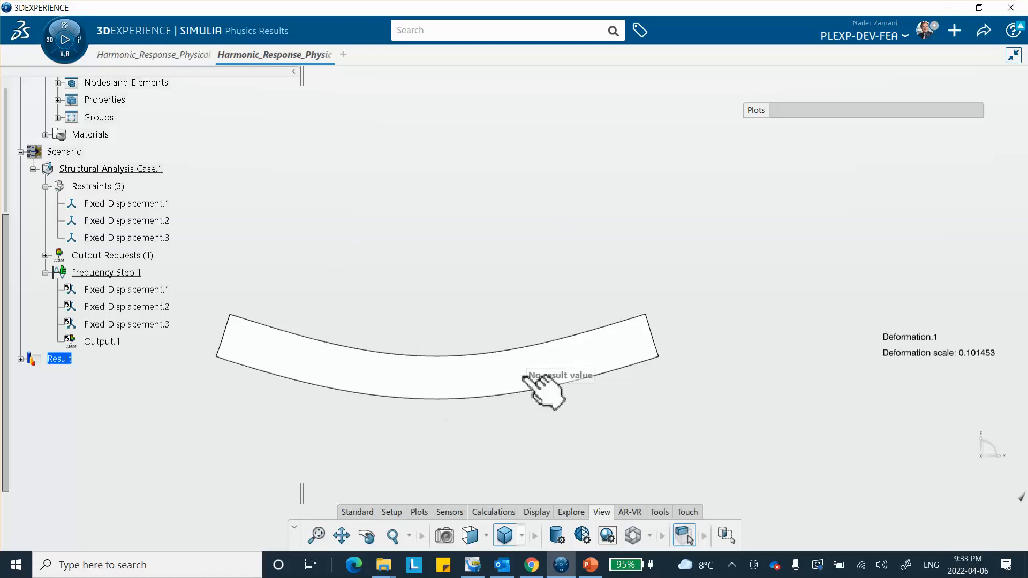
{"action": "mouse_move", "coordinate": [587, 319]}
{"action": "middle_mouse_down"}
{"action": "mouse_move", "coordinate": [541, 342]}
{"action": "mouse_move", "coordinate": [528, 316]}
{"action": "middle_mouse_up"}
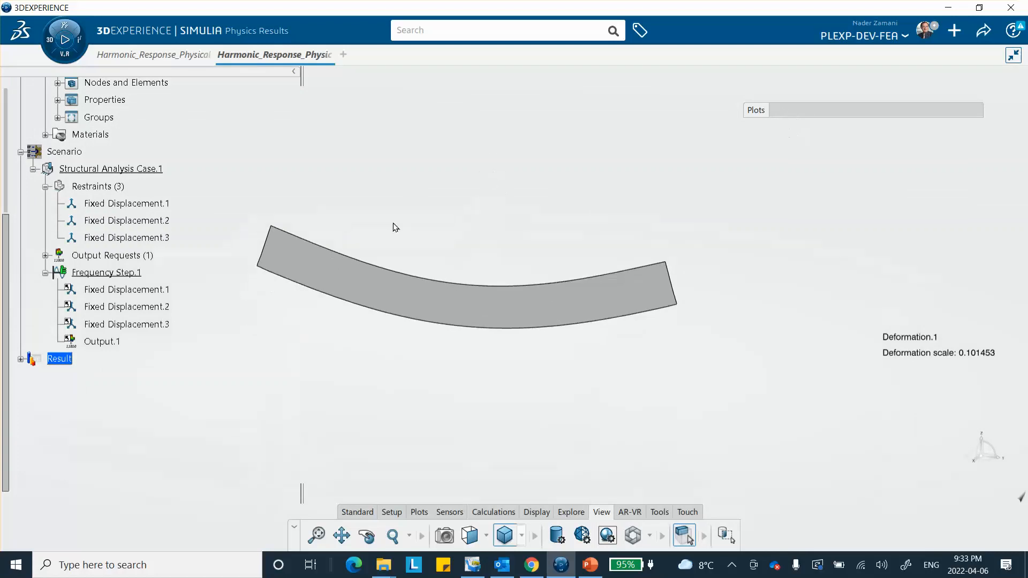
{"action": "left_click", "coordinate": [20, 359]}
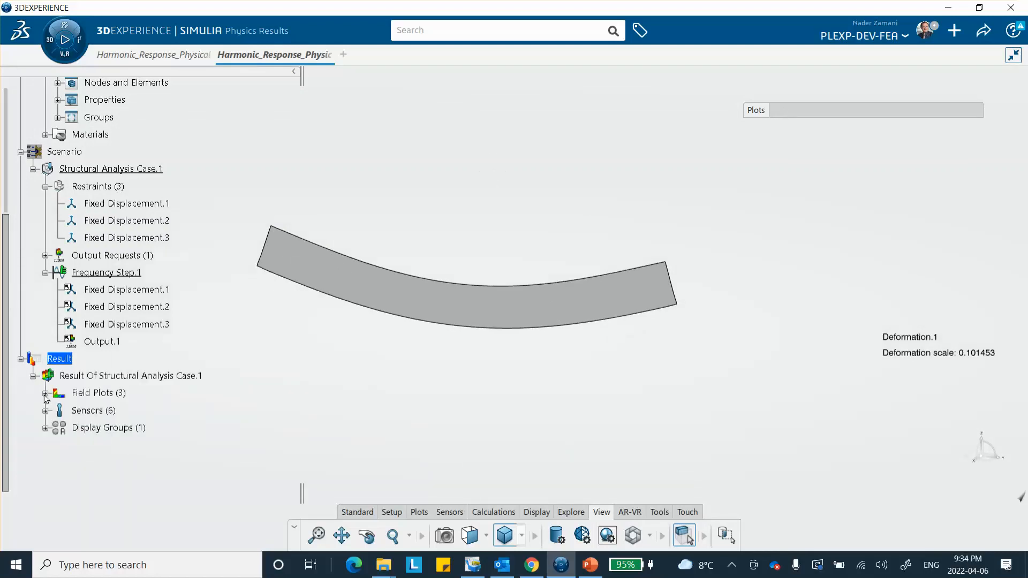
{"action": "left_click", "coordinate": [46, 395]}
{"action": "scroll", "coordinate": [166, 325], "scroll_direction": "down", "scroll_amount": 3}
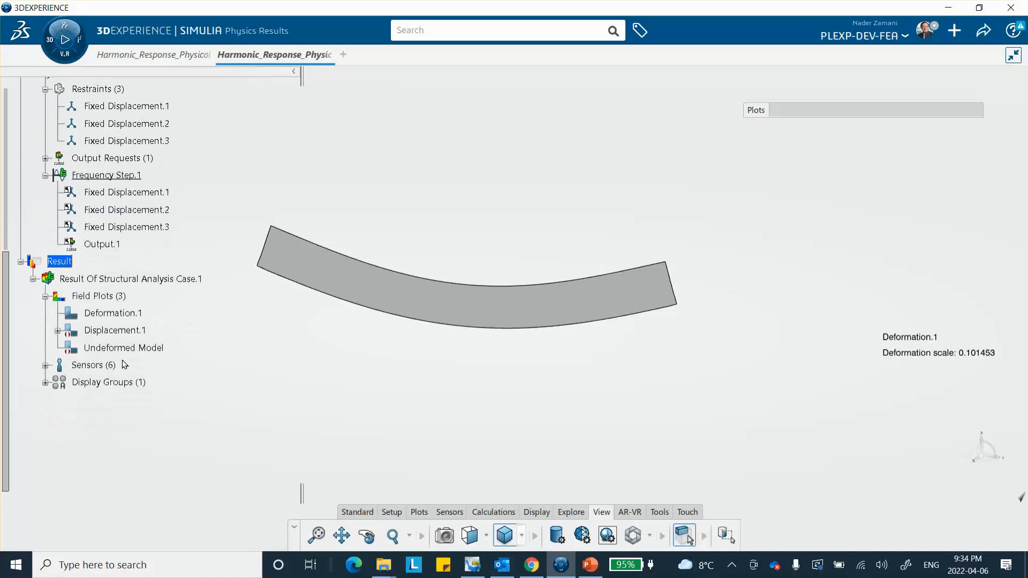
{"action": "right_click", "coordinate": [128, 313]}
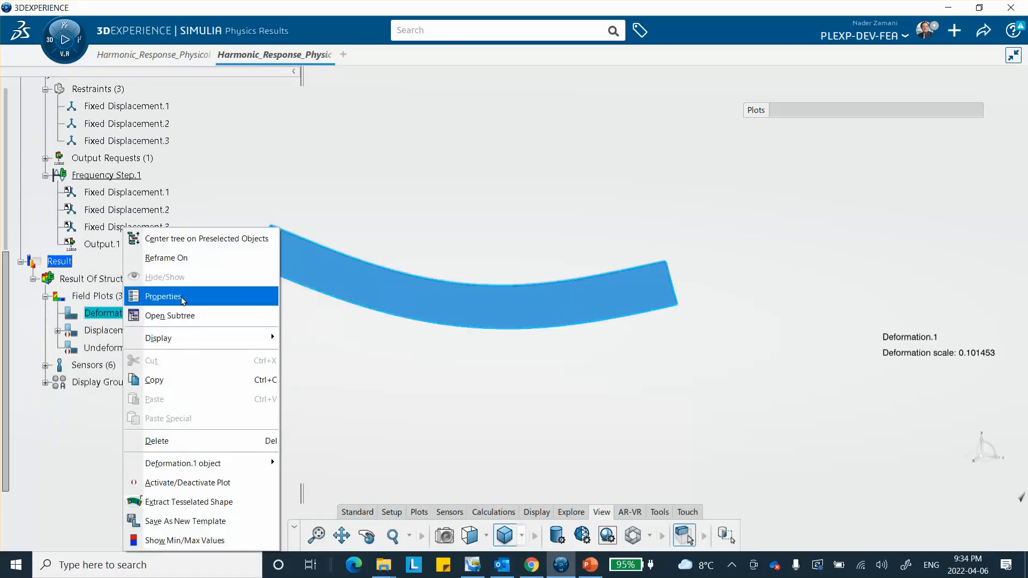
{"action": "left_click", "coordinate": [188, 482]}
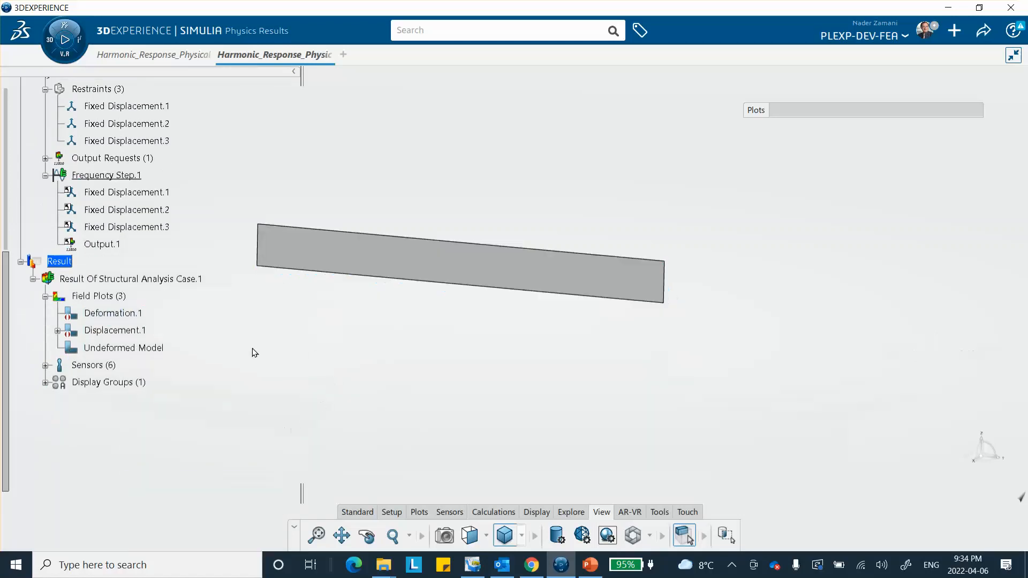
{"action": "mouse_move", "coordinate": [257, 369]}
{"action": "middle_mouse_down"}
{"action": "mouse_move", "coordinate": [275, 394]}
{"action": "mouse_move", "coordinate": [263, 362]}
{"action": "middle_mouse_up"}
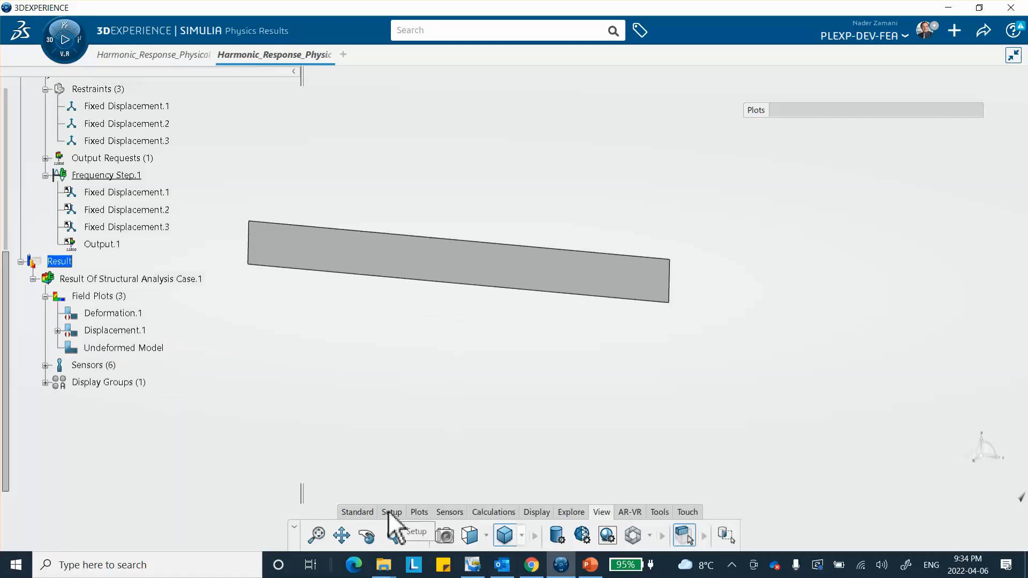
Step: Return to Structural Scenario and add a Harmonic Response Step from 0 to 1000 Hz with a frequency increment of 10
{"action": "left_click", "coordinate": [357, 513]}
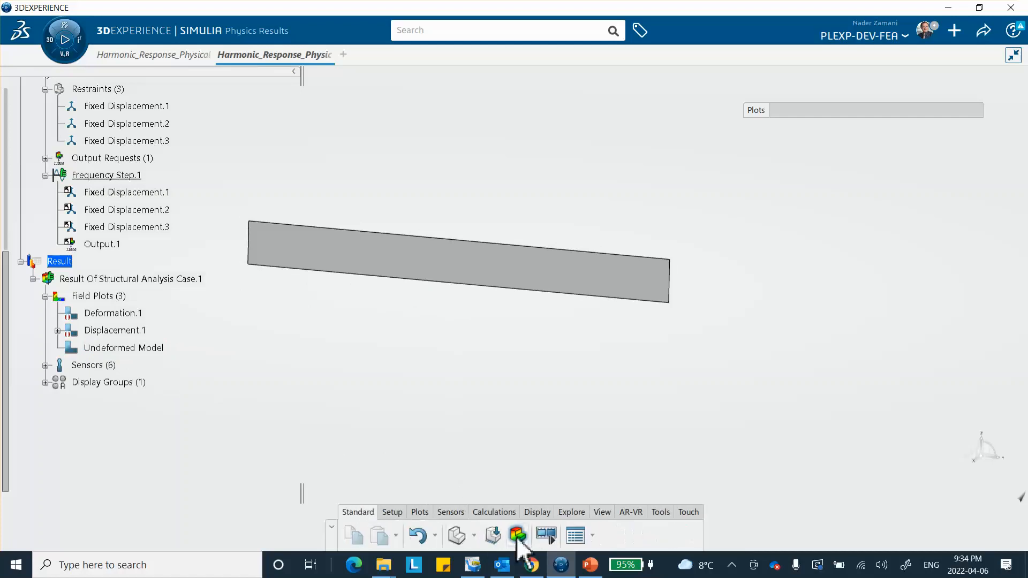
{"action": "left_click", "coordinate": [493, 535]}
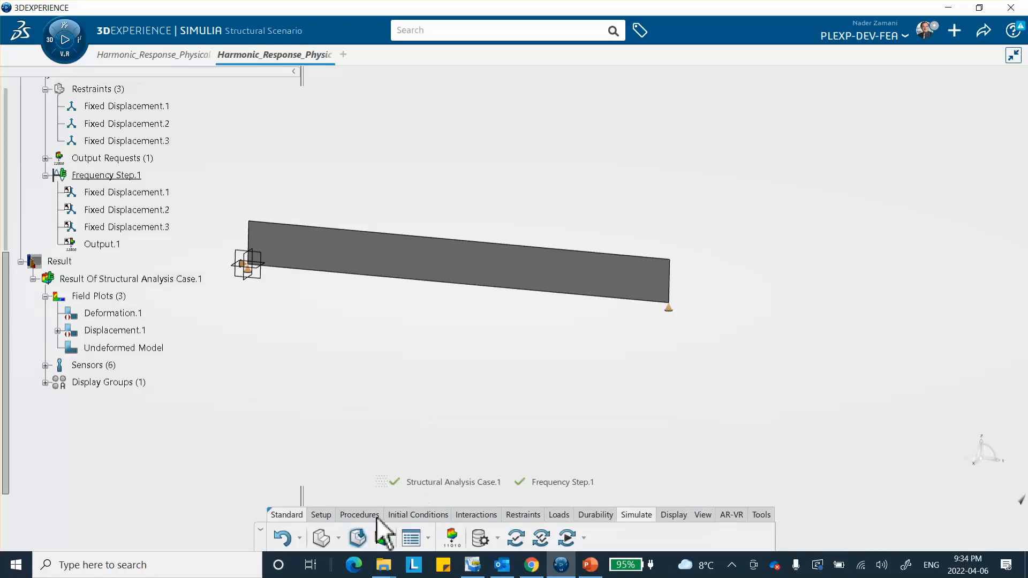
{"action": "left_click", "coordinate": [354, 515]}
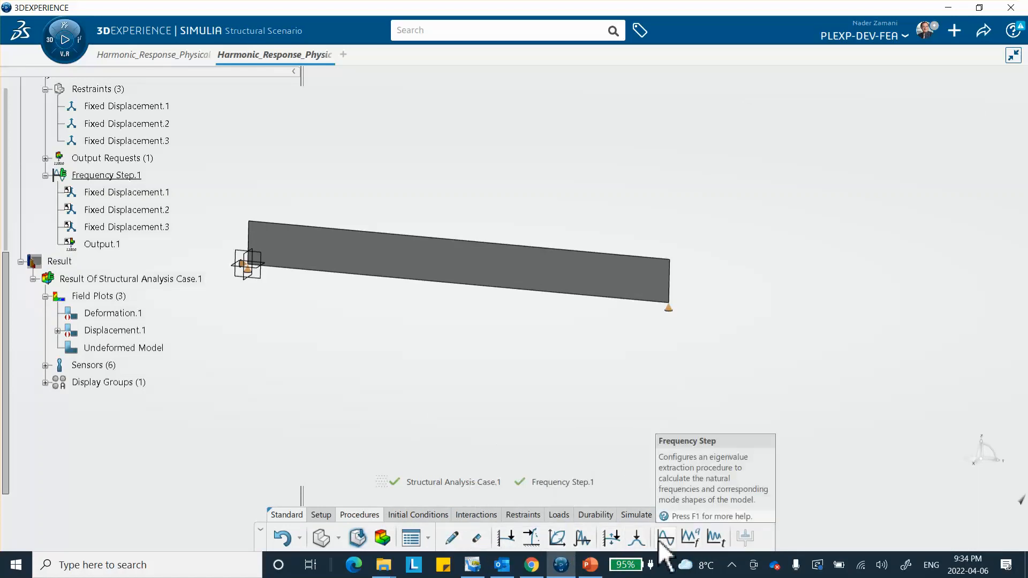
{"action": "left_click", "coordinate": [688, 538]}
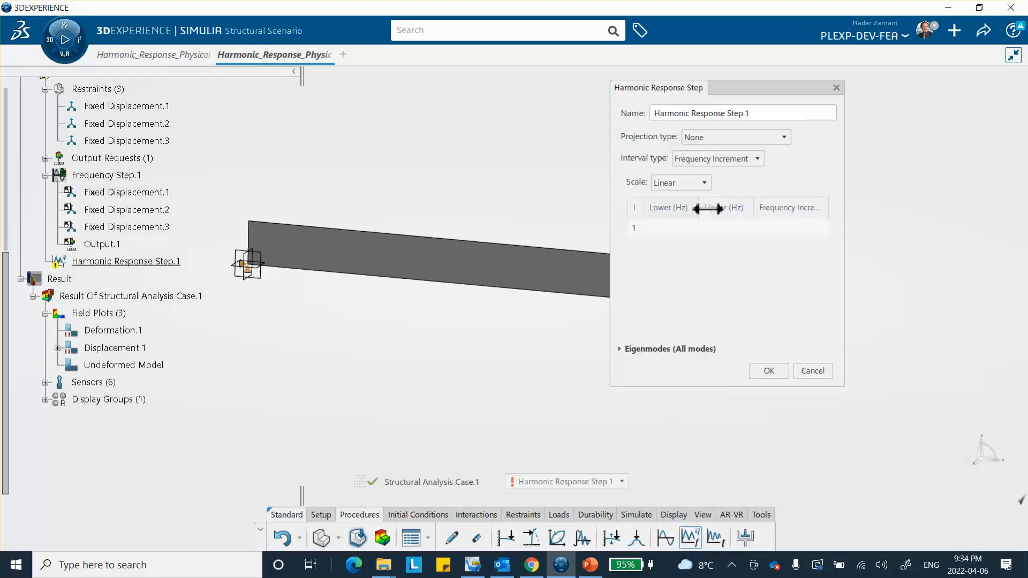
{"action": "left_click", "coordinate": [670, 229]}
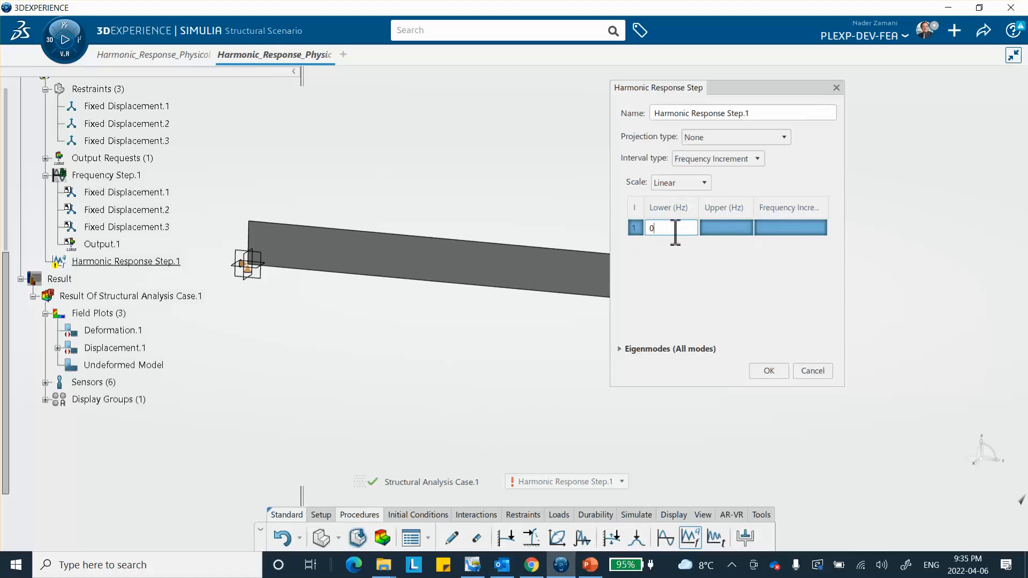
{"action": "left_click", "coordinate": [731, 230]}
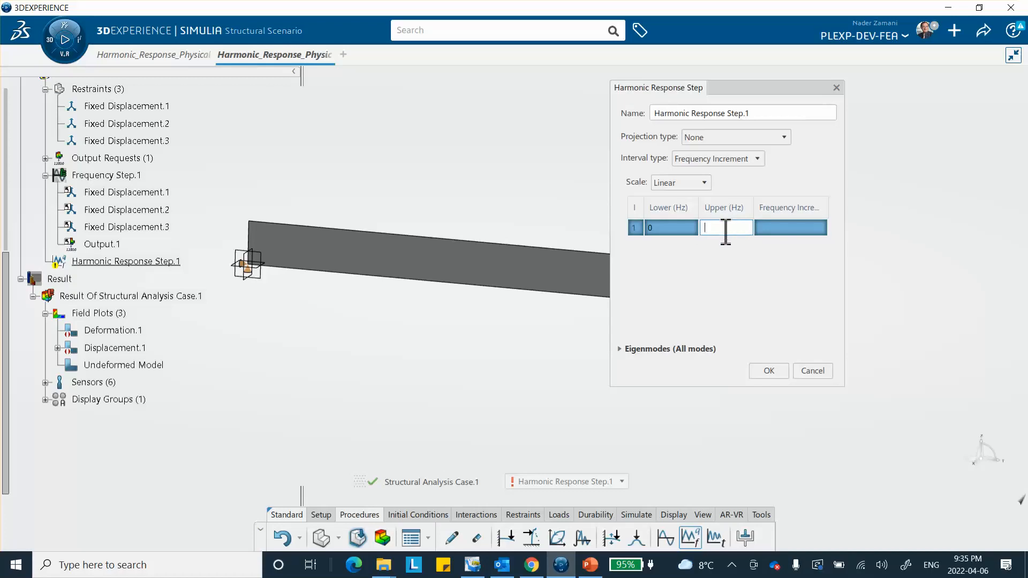
{"action": "type", "text": "1000"}
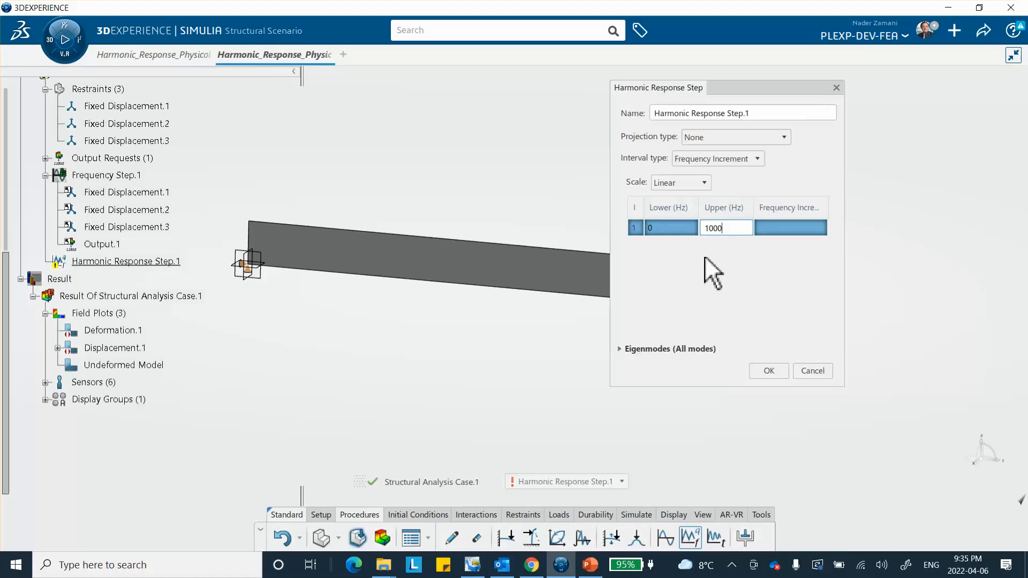
{"action": "left_click", "coordinate": [780, 231]}
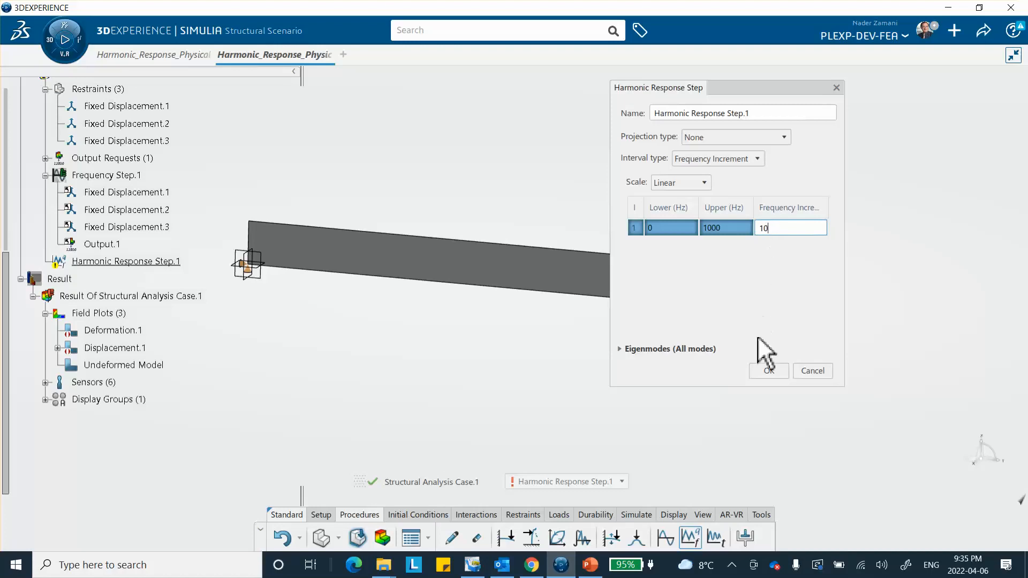
{"action": "left_click", "coordinate": [620, 349]}
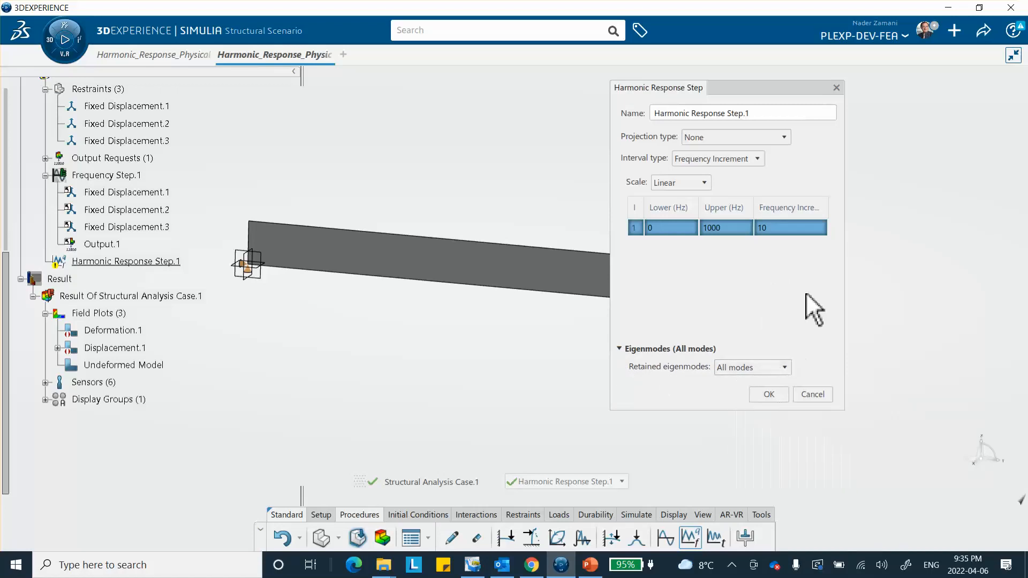
{"action": "left_click", "coordinate": [767, 395]}
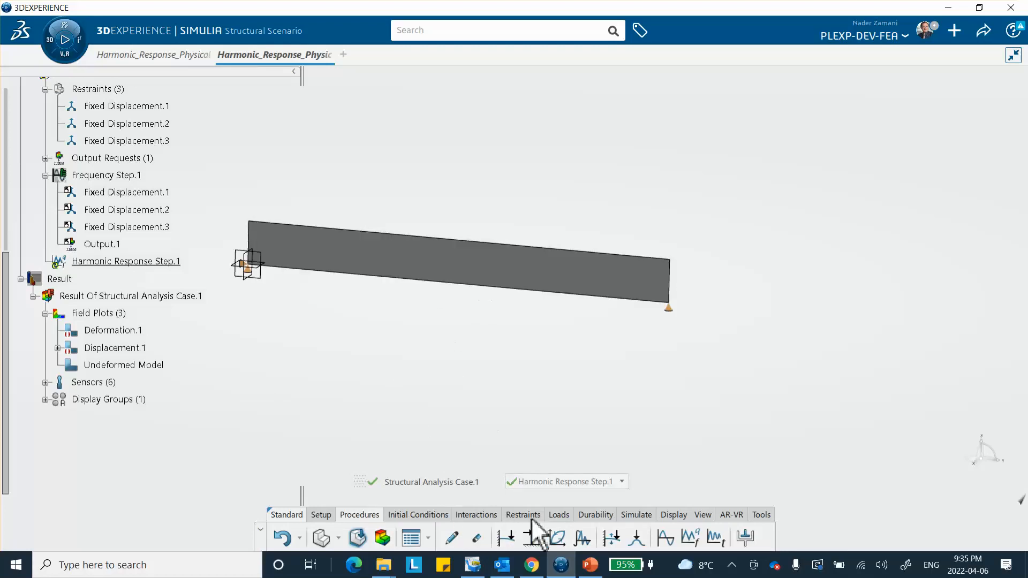
Step: Add a force load of -4000 N in Y on the node-of-interest group for the harmonic response step
{"action": "left_click", "coordinate": [557, 515]}
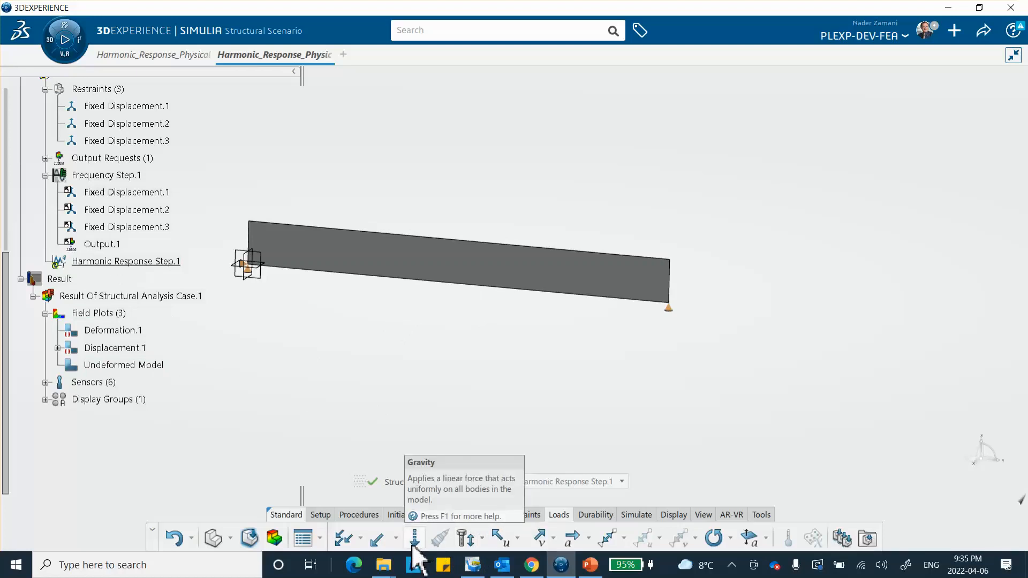
{"action": "left_click", "coordinate": [376, 539]}
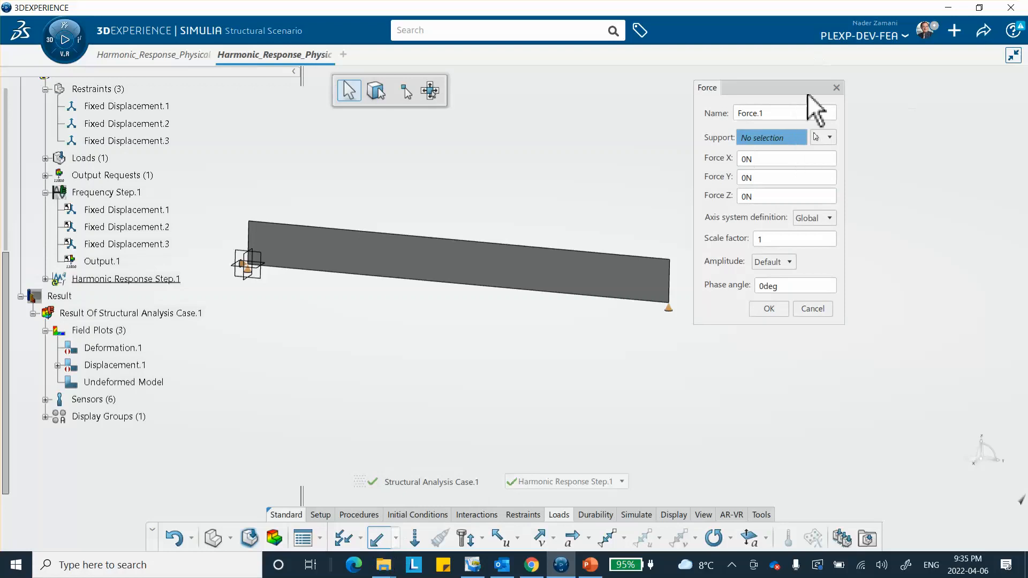
{"action": "left_click", "coordinate": [830, 138]}
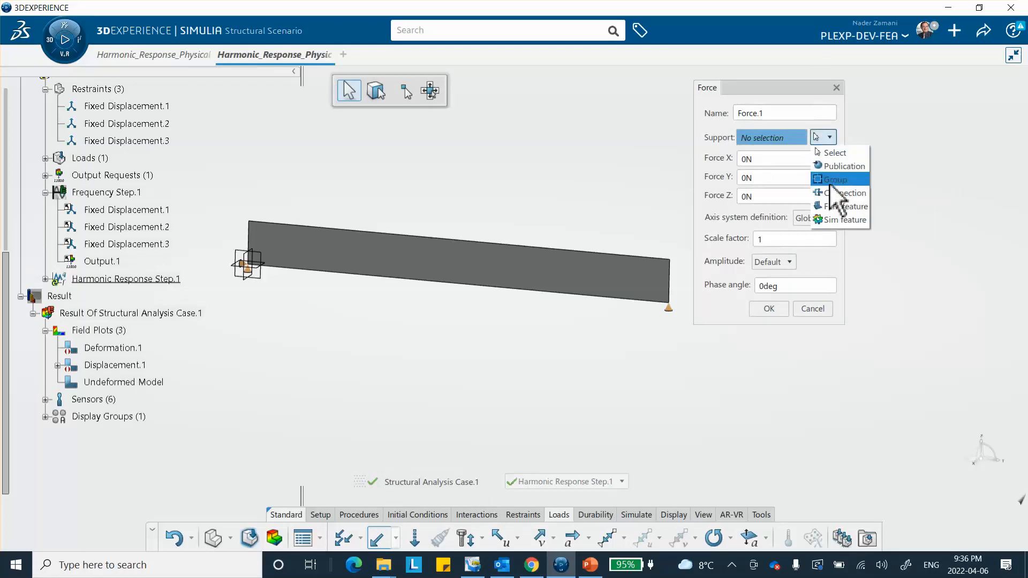
{"action": "left_click", "coordinate": [833, 180]}
{"action": "left_click", "coordinate": [511, 299]}
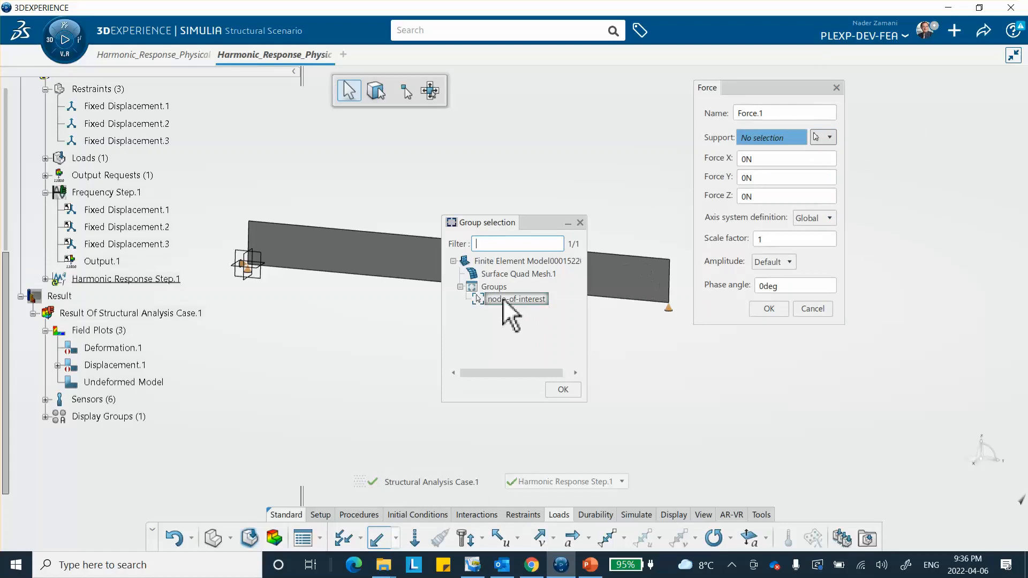
{"action": "double_click", "coordinate": [511, 299]}
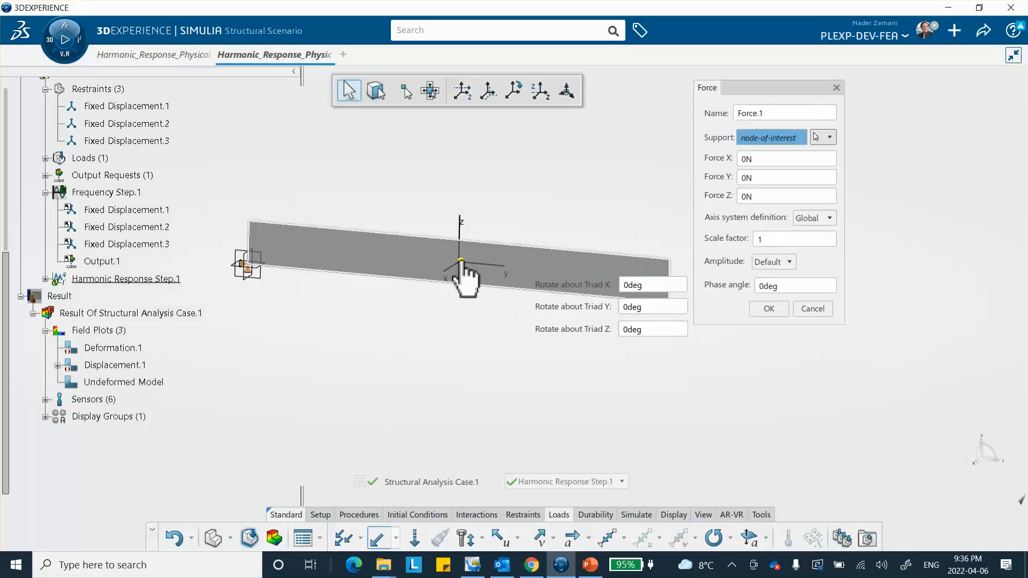
{"action": "left_click", "coordinate": [764, 179]}
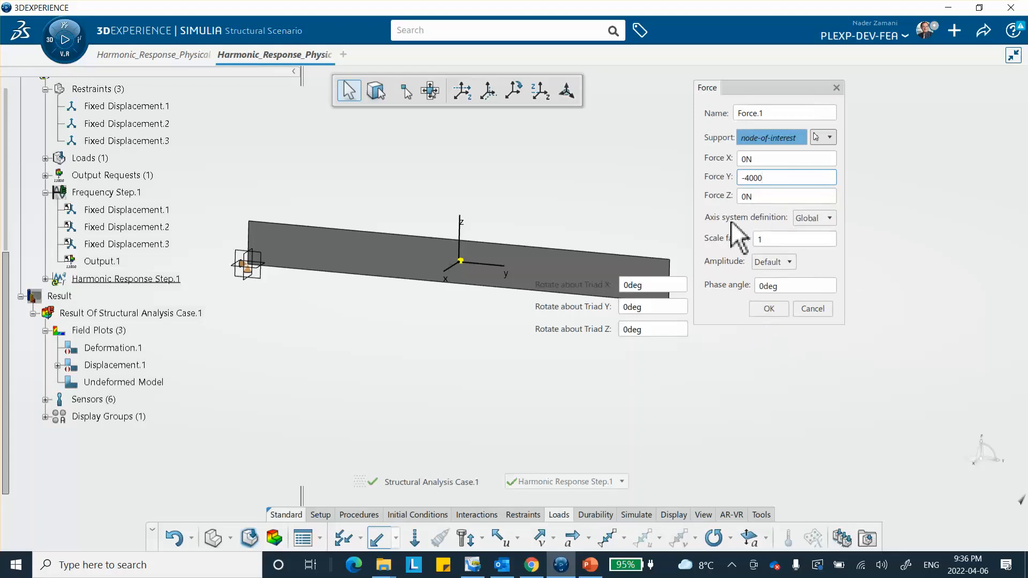
{"action": "left_click", "coordinate": [770, 309]}
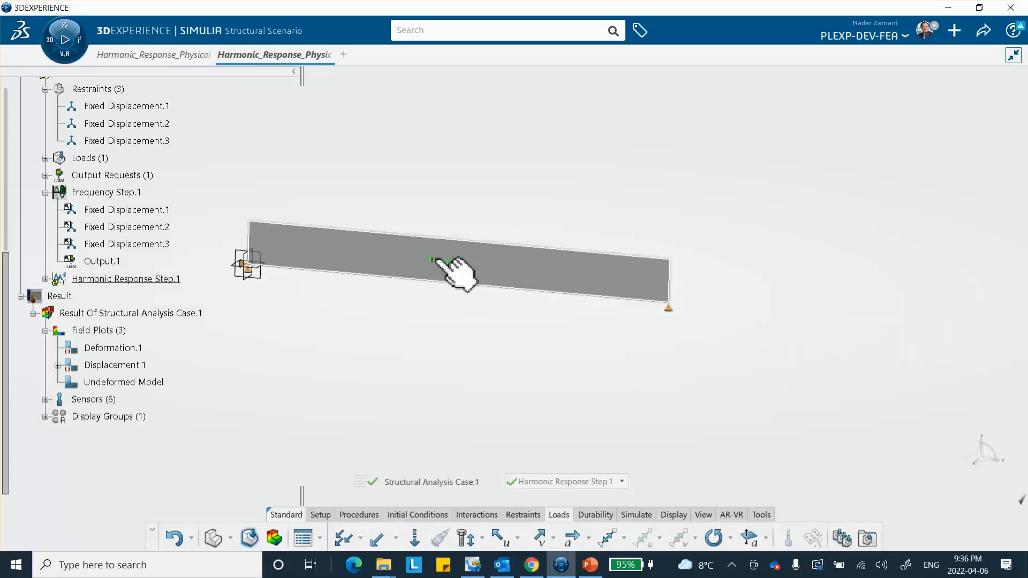
Step: Edit Force.1 under Loads so that Force Y is 0 N and Force Z is -4000 N
{"action": "scroll", "coordinate": [147, 363], "scroll_direction": "down", "scroll_amount": 3}
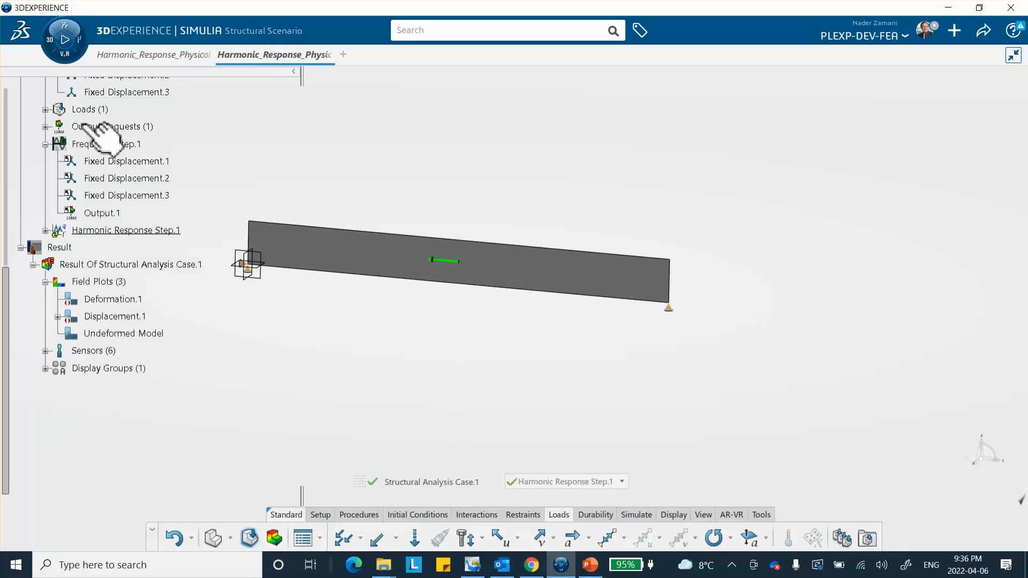
{"action": "left_click", "coordinate": [45, 109]}
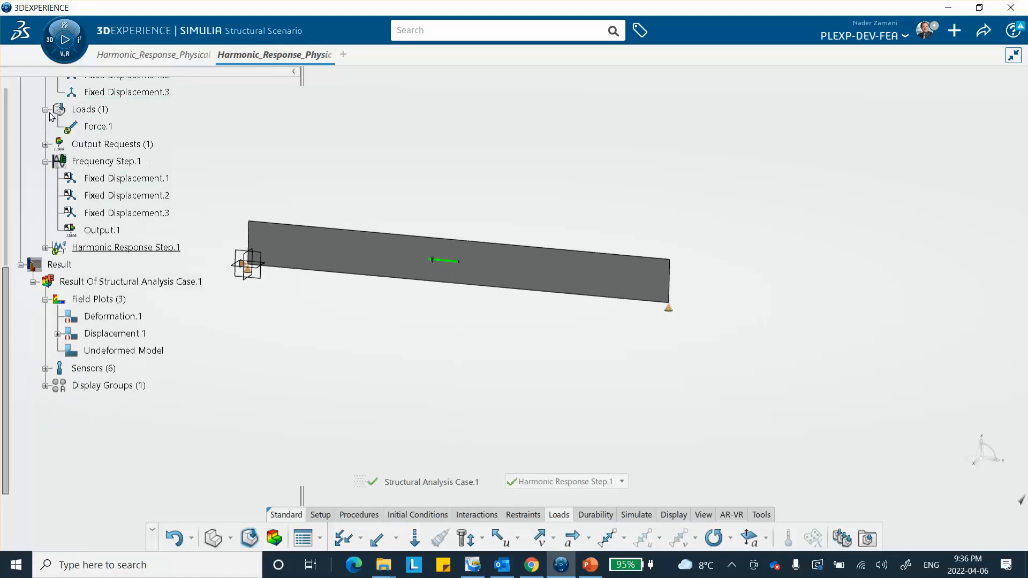
{"action": "double_click", "coordinate": [98, 126]}
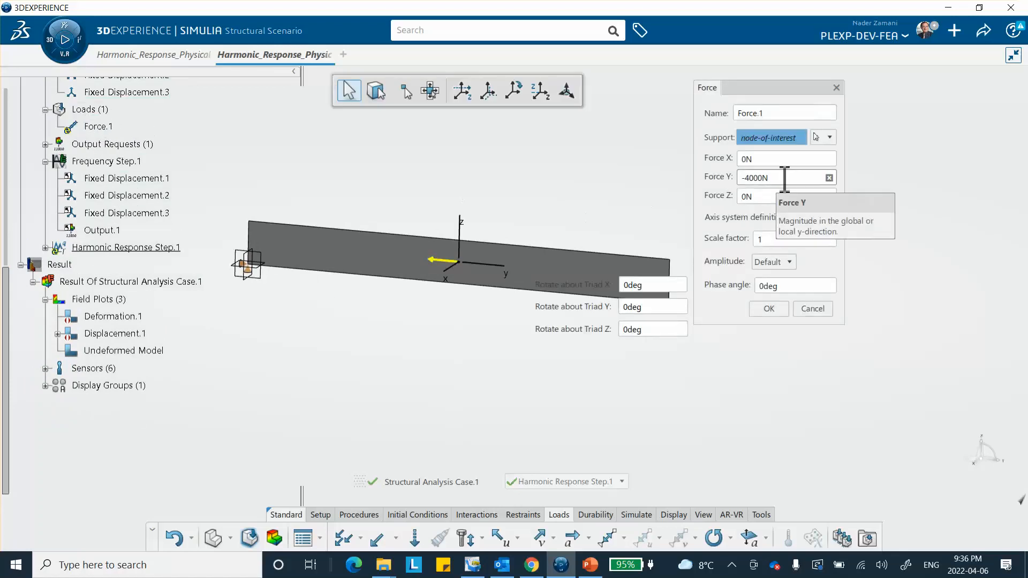
{"action": "left_click", "coordinate": [818, 177]}
{"action": "type", "text": "0"}
{"action": "left_click", "coordinate": [766, 196]}
{"action": "double_click", "coordinate": [733, 198]}
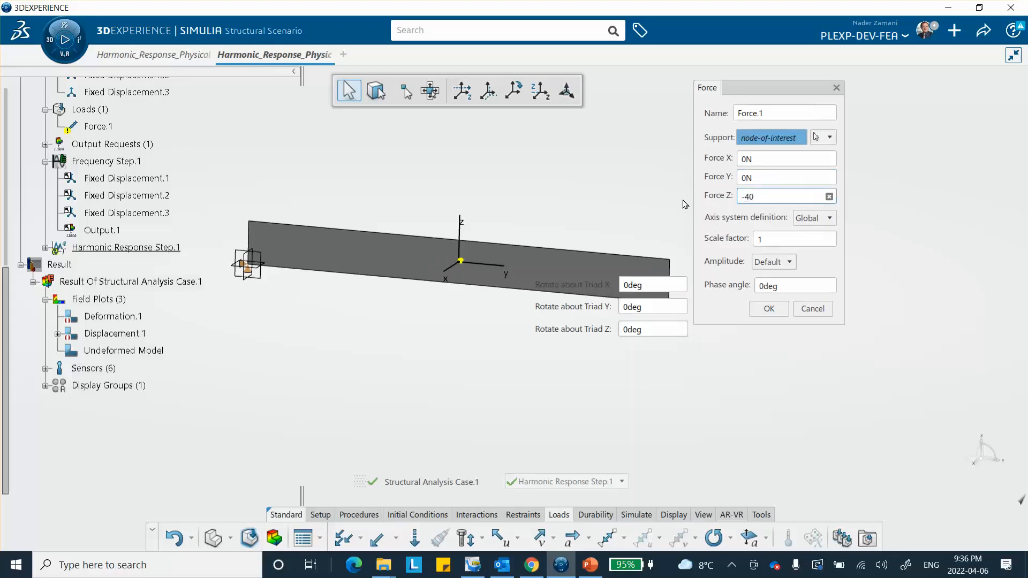
{"action": "type", "text": "-4000"}
{"action": "left_click", "coordinate": [768, 308]}
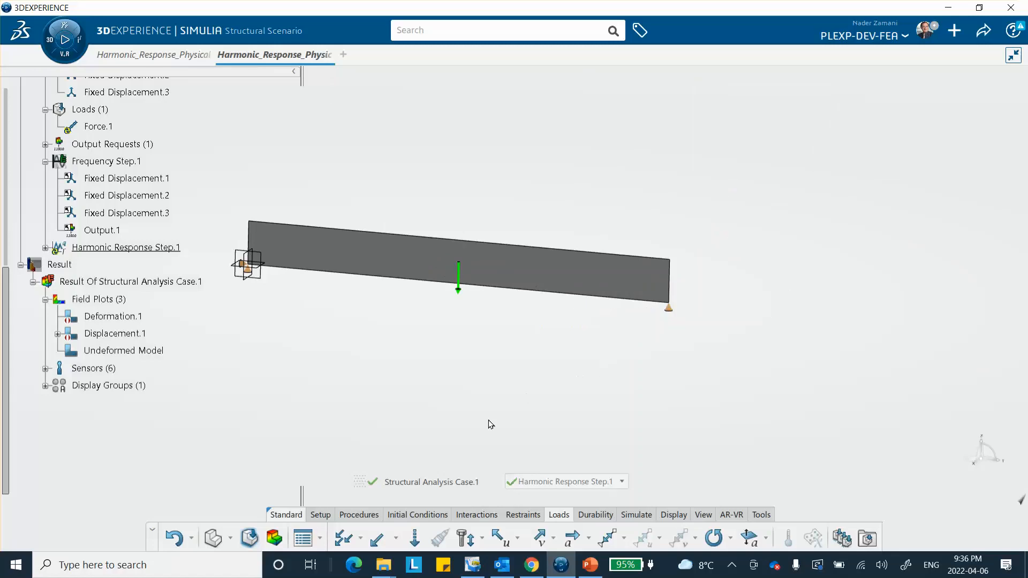
Step: Create a History output request on the node-of-interest group for UT, Translations
{"action": "middle_click_drag", "start_coordinate": [386, 394], "coordinate": [425, 370]}
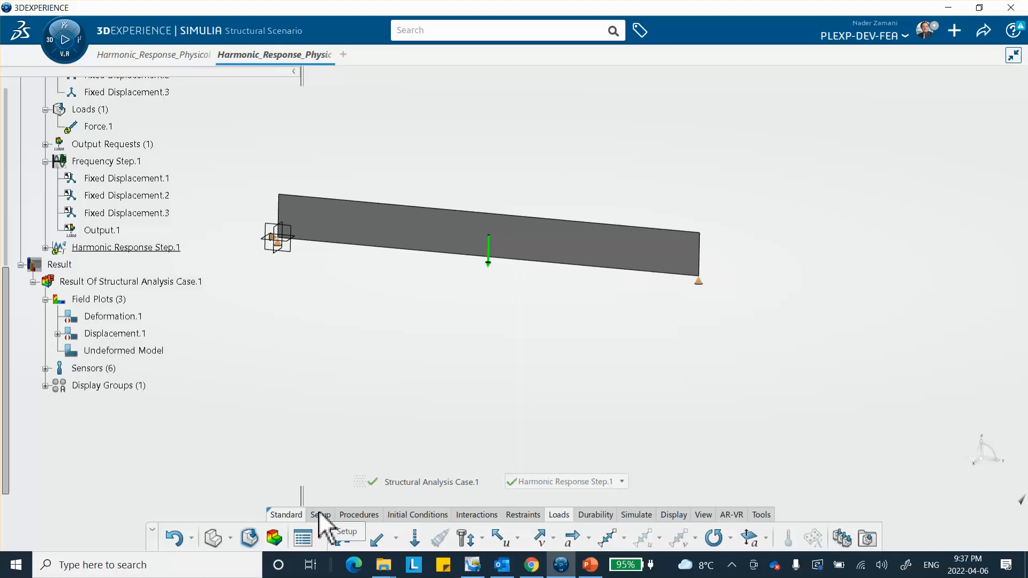
{"action": "left_click", "coordinate": [635, 515]}
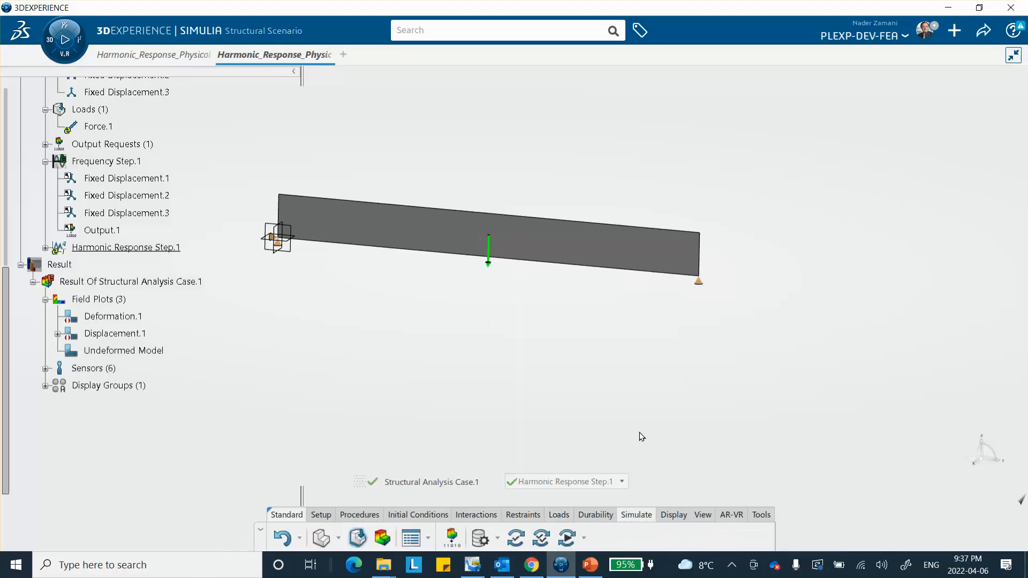
{"action": "left_click", "coordinate": [452, 537]}
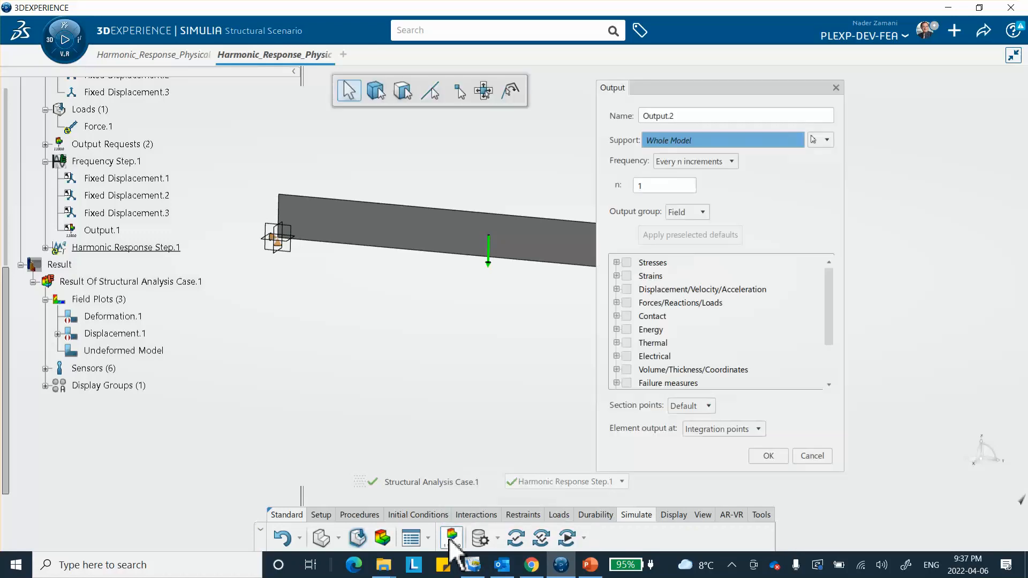
{"action": "left_click", "coordinate": [827, 140]}
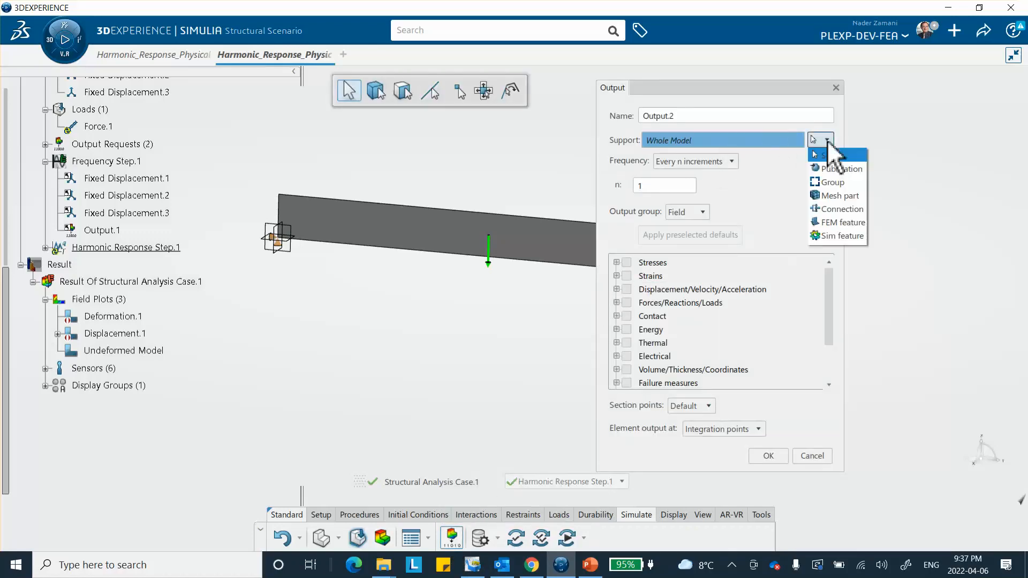
{"action": "left_click", "coordinate": [834, 184]}
{"action": "double_click", "coordinate": [517, 298]}
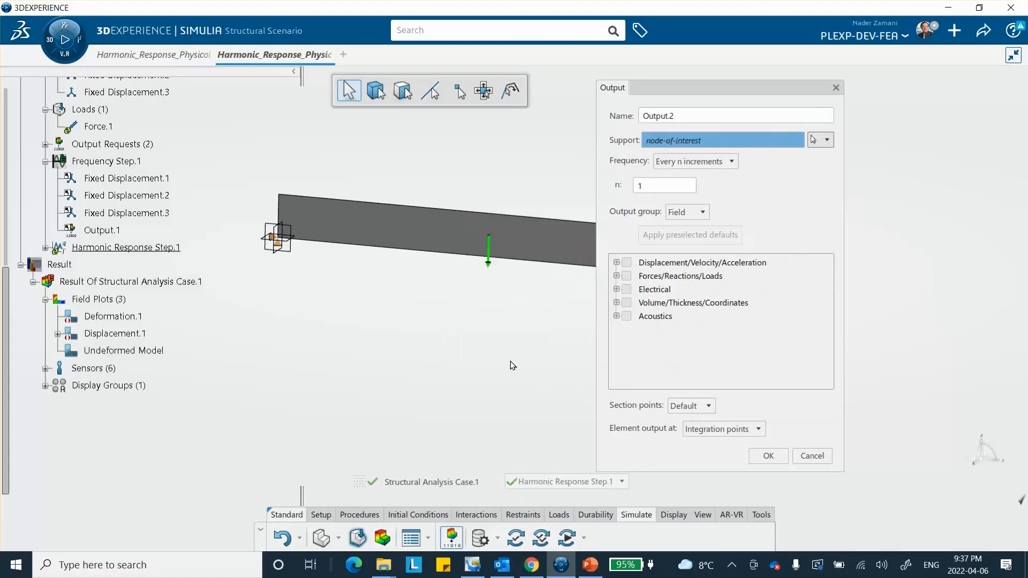
{"action": "left_click", "coordinate": [691, 212]}
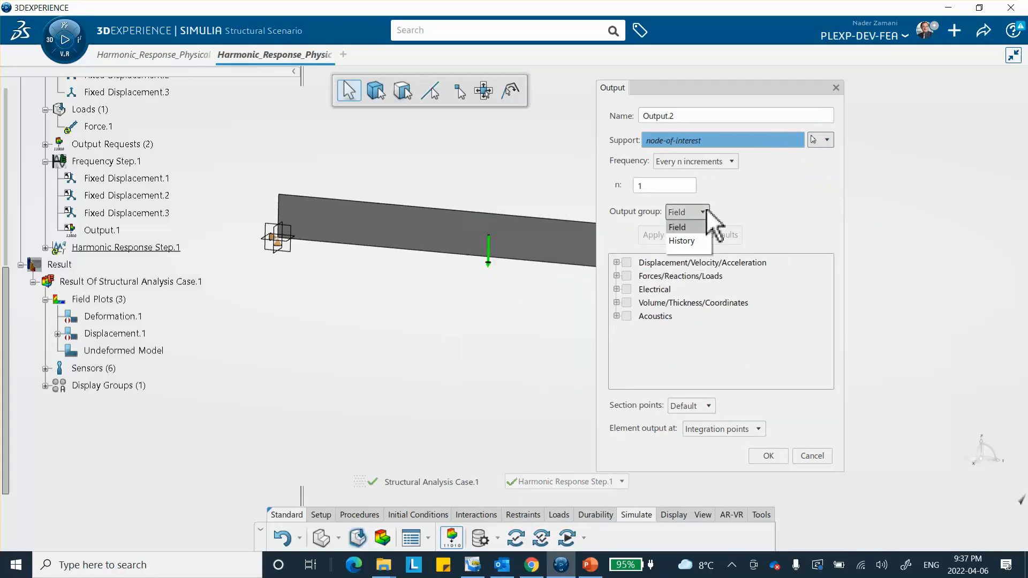
{"action": "left_click", "coordinate": [688, 243]}
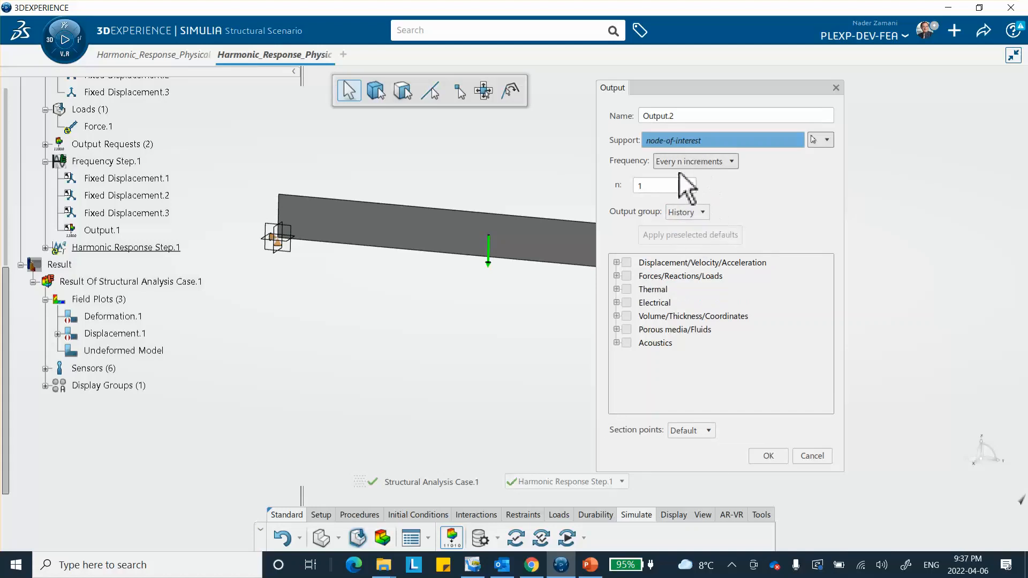
{"action": "left_click", "coordinate": [616, 263]}
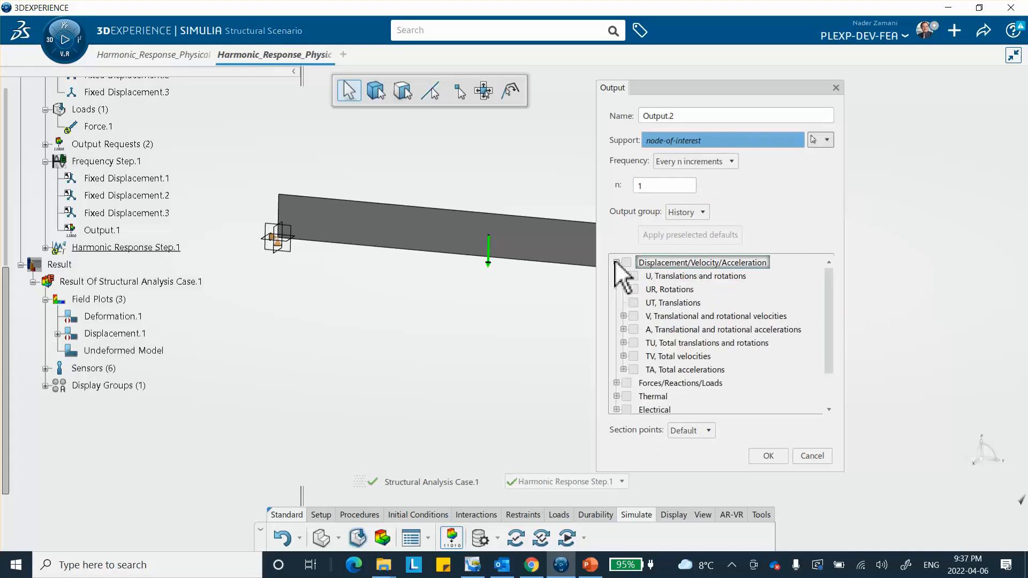
{"action": "left_click", "coordinate": [633, 303]}
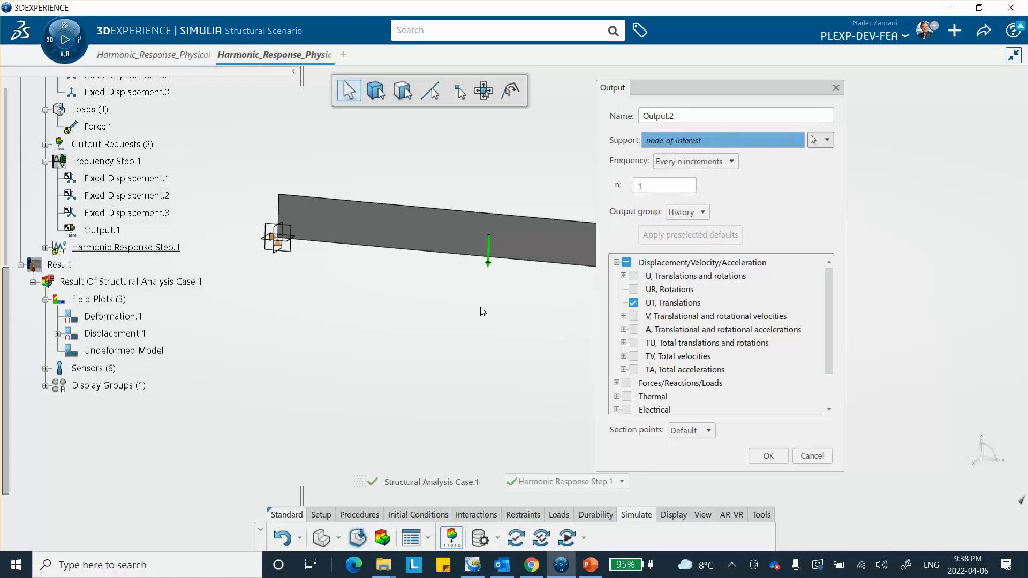
{"action": "left_click", "coordinate": [770, 455]}
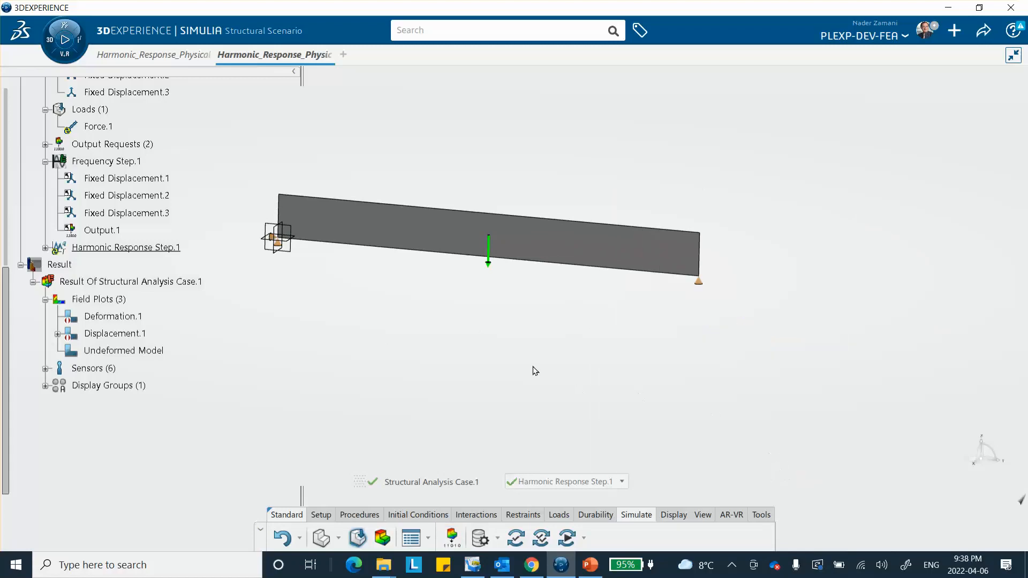
Step: Create a Field output request on the whole model for S, Stress components
{"action": "left_click", "coordinate": [452, 537]}
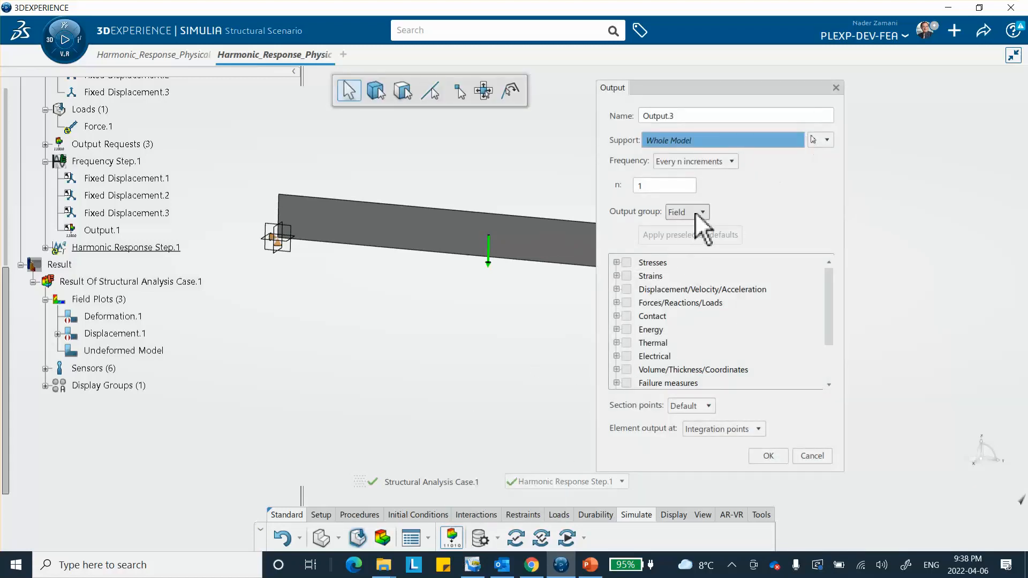
{"action": "left_click", "coordinate": [616, 262]}
{"action": "left_click", "coordinate": [633, 276]}
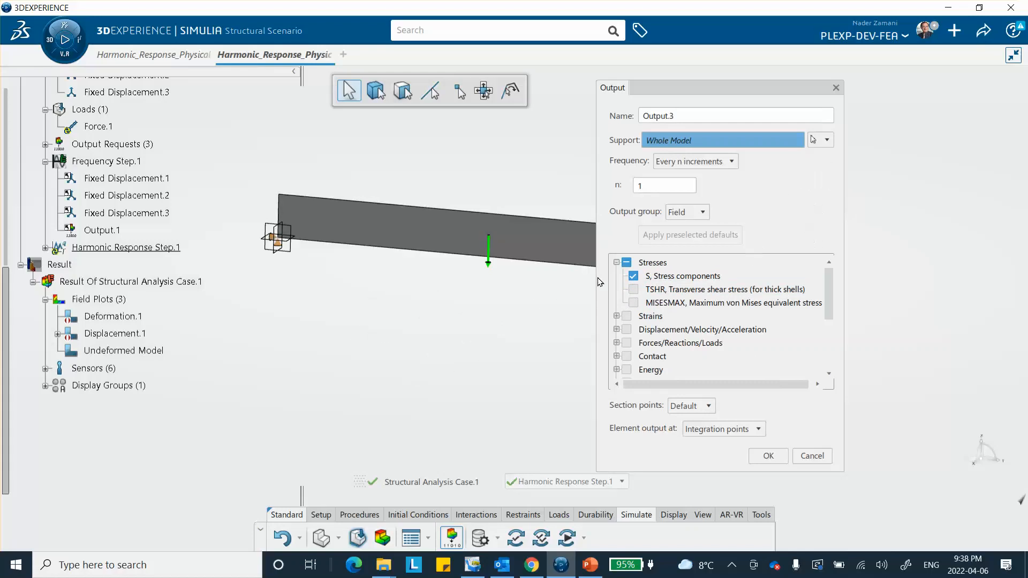
{"action": "left_click", "coordinate": [768, 455]}
Step: Run the model and scenario checks and the simulation checks, closing each status report
{"action": "mouse_move", "coordinate": [522, 330]}
{"action": "middle_mouse_down"}
{"action": "mouse_move", "coordinate": [546, 296]}
{"action": "mouse_move", "coordinate": [551, 310]}
{"action": "mouse_move", "coordinate": [530, 303]}
{"action": "mouse_move", "coordinate": [519, 319]}
{"action": "middle_mouse_up"}
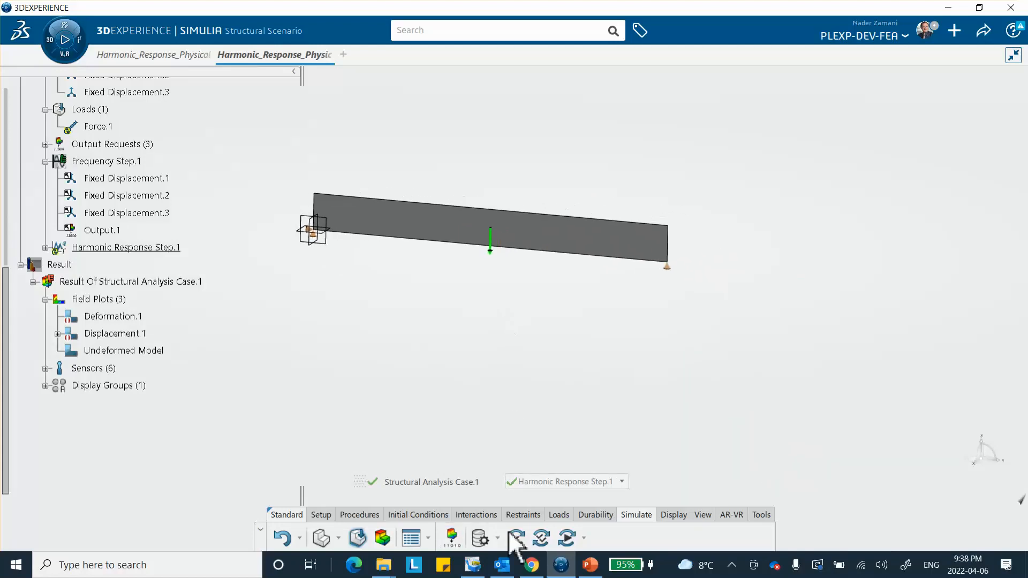
{"action": "left_click", "coordinate": [514, 538]}
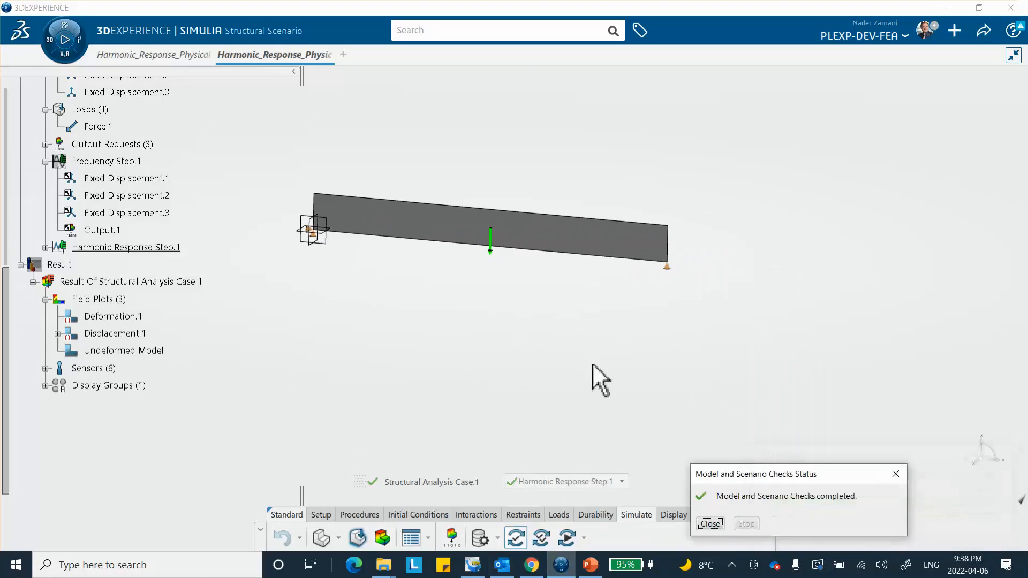
{"action": "left_click", "coordinate": [709, 523]}
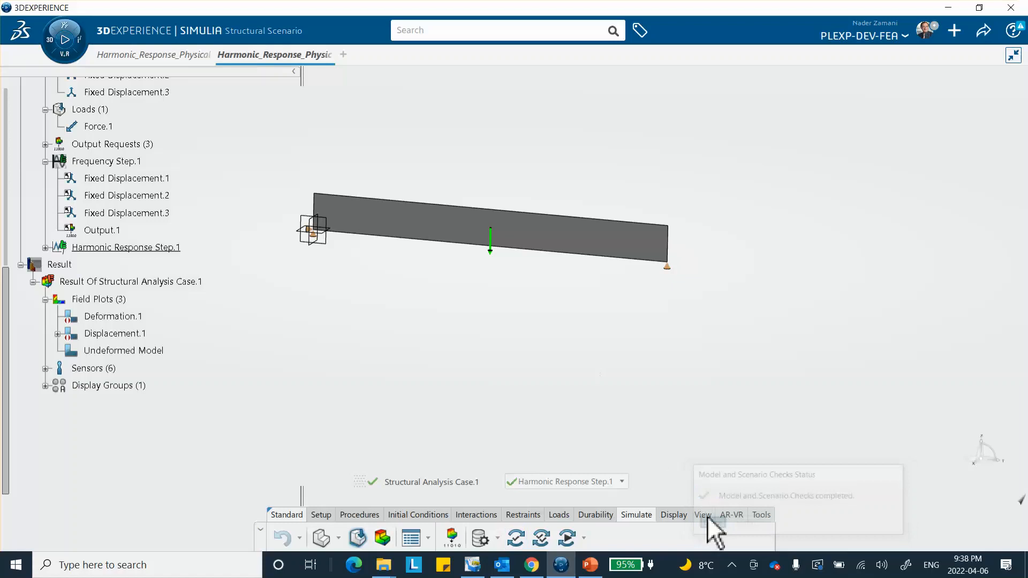
{"action": "left_click", "coordinate": [541, 538]}
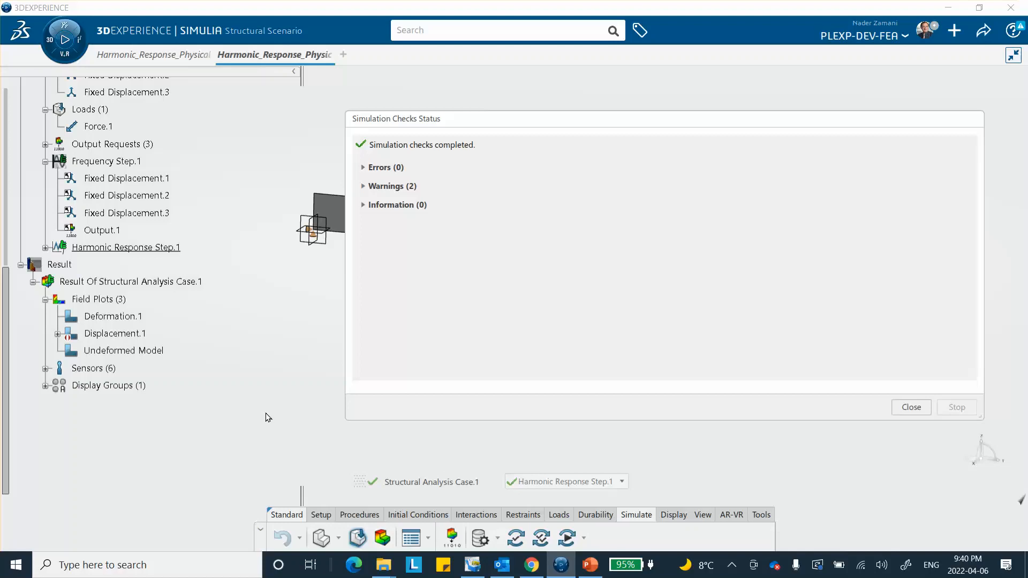
{"action": "left_click", "coordinate": [910, 407]}
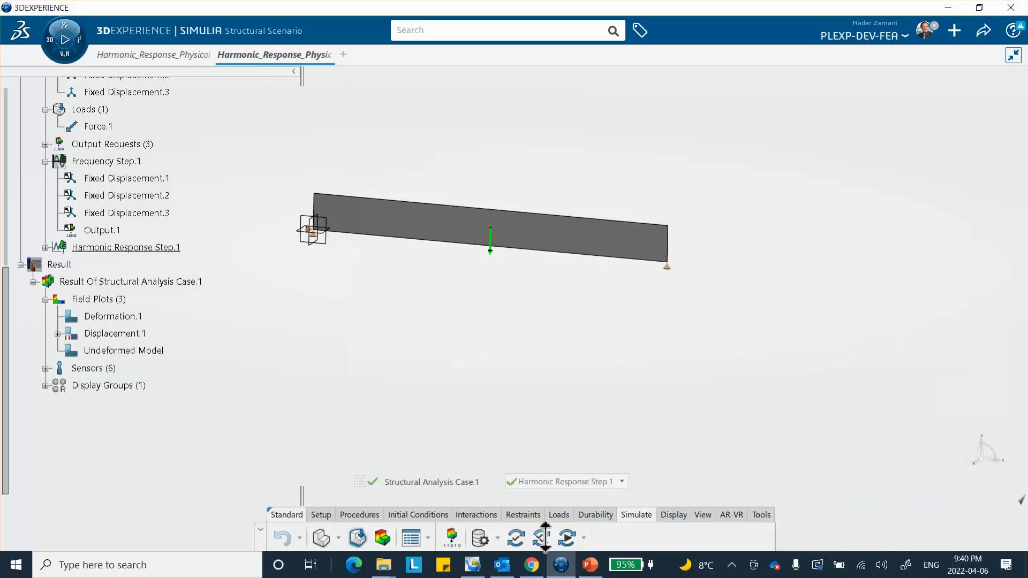
Step: Run the simulation of Structural Analysis Case.1 and enlarge the Plots window to list all ten modes
{"action": "left_click", "coordinate": [566, 537]}
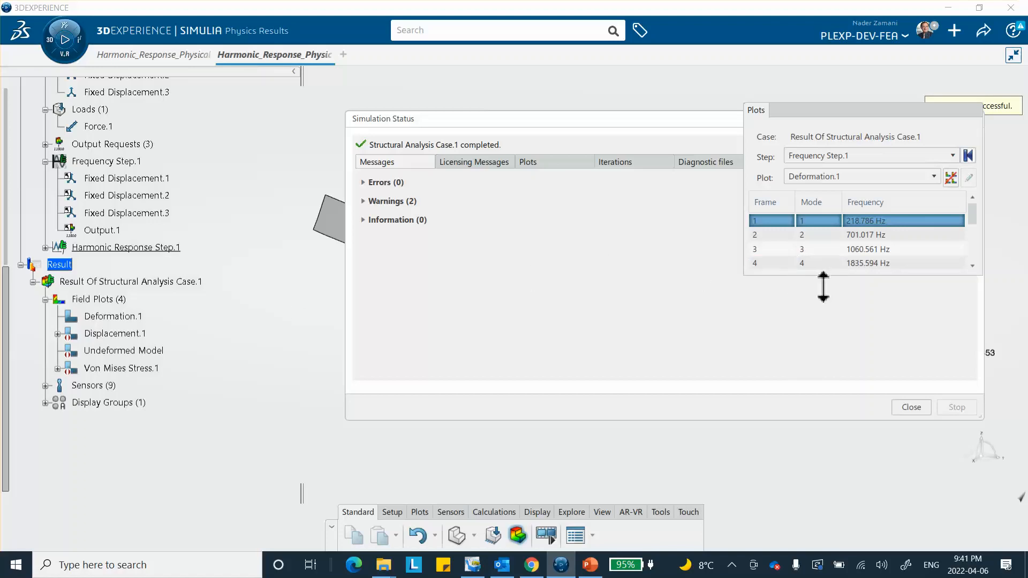
{"action": "left_click", "coordinate": [910, 407]}
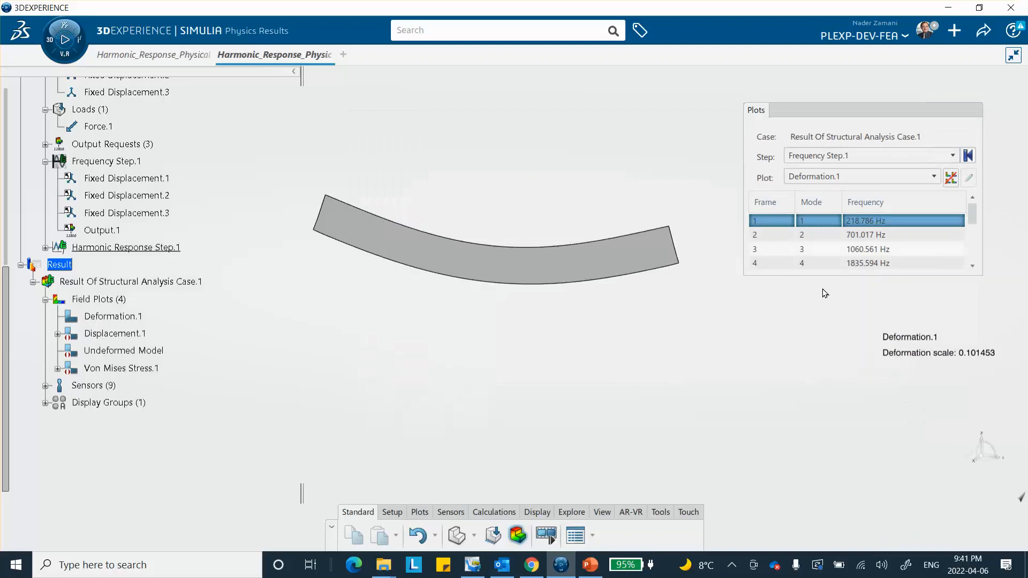
{"action": "left_click_drag", "start_coordinate": [835, 276], "coordinate": [829, 461]}
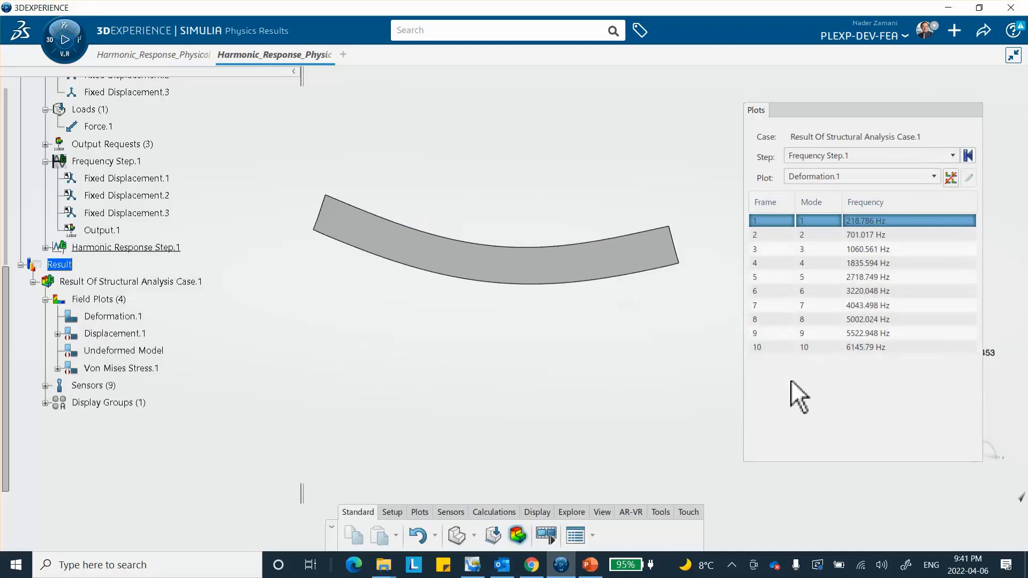
Step: Examine the deformed shapes of modes 2, 3, 5 and 7 of Frequency Step.1
{"action": "left_click", "coordinate": [812, 233]}
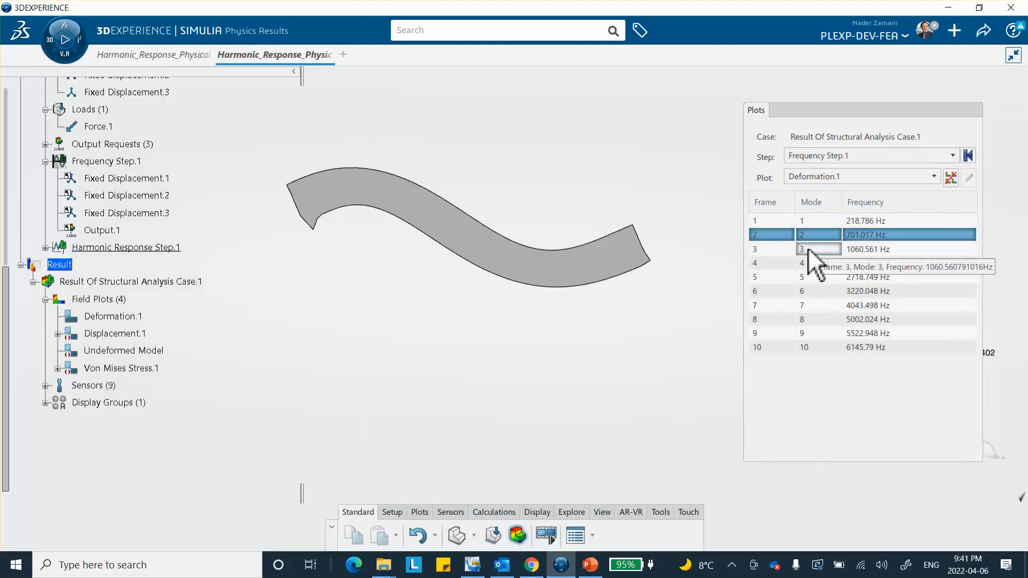
{"action": "left_click", "coordinate": [808, 248]}
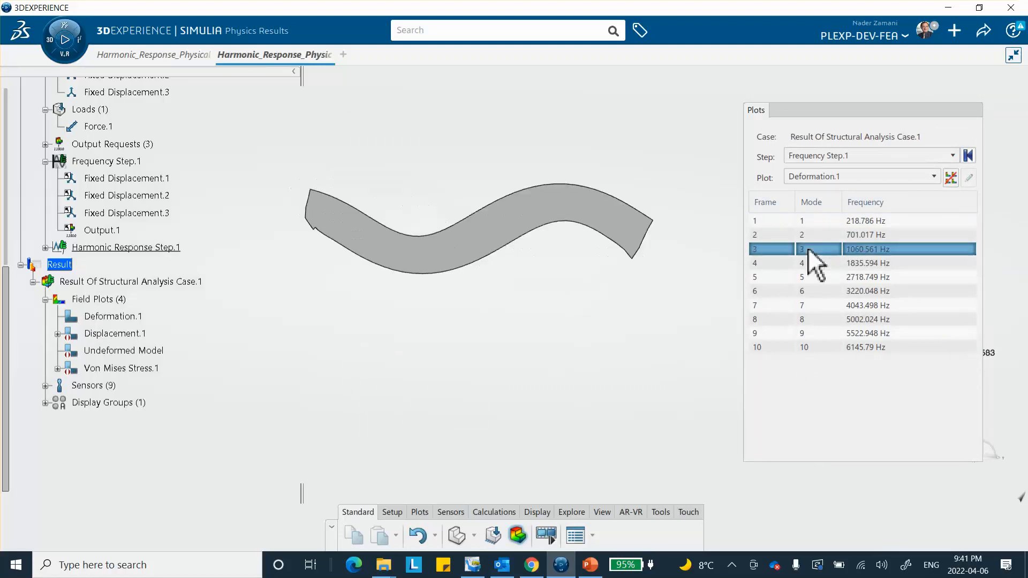
{"action": "left_click", "coordinate": [809, 277]}
{"action": "left_click", "coordinate": [812, 304]}
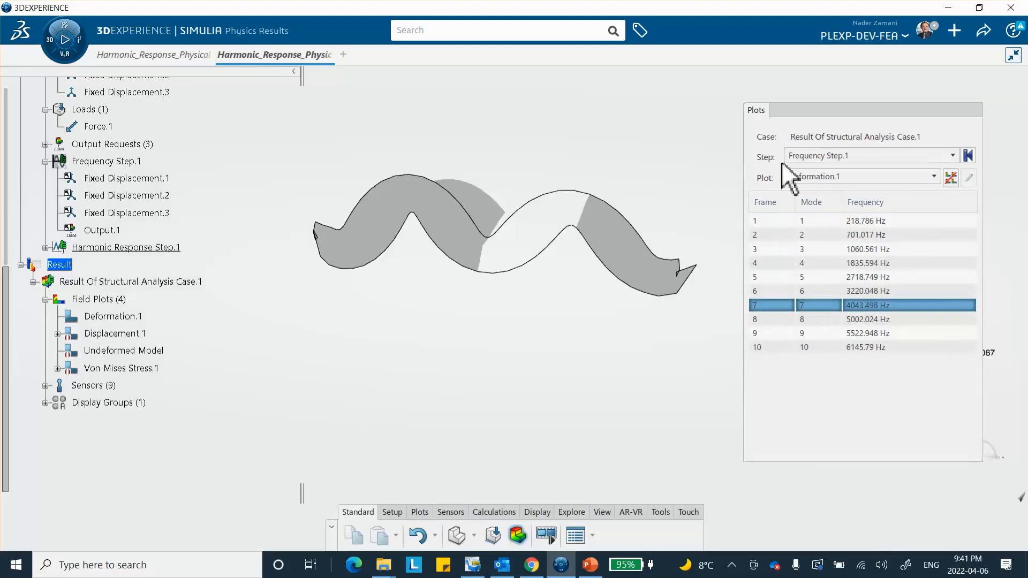
Step: Switch Frequency Step.1 to the Displacement.1 plot and examine the displacement contours of its modes up to mode 10
{"action": "left_click", "coordinate": [821, 175]}
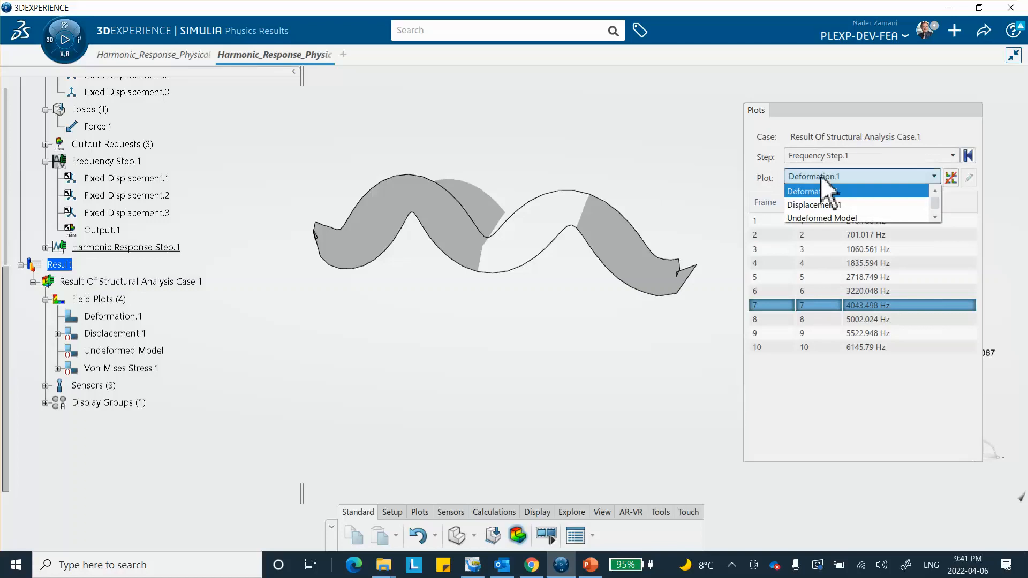
{"action": "left_click", "coordinate": [821, 205]}
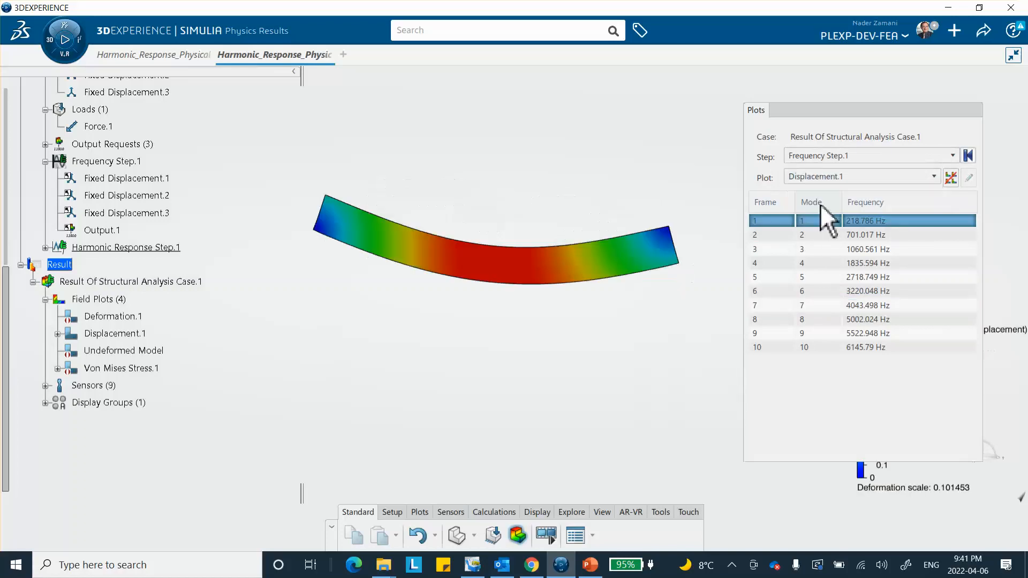
{"action": "left_click", "coordinate": [856, 236]}
{"action": "left_click", "coordinate": [848, 249]}
{"action": "left_click", "coordinate": [850, 263]}
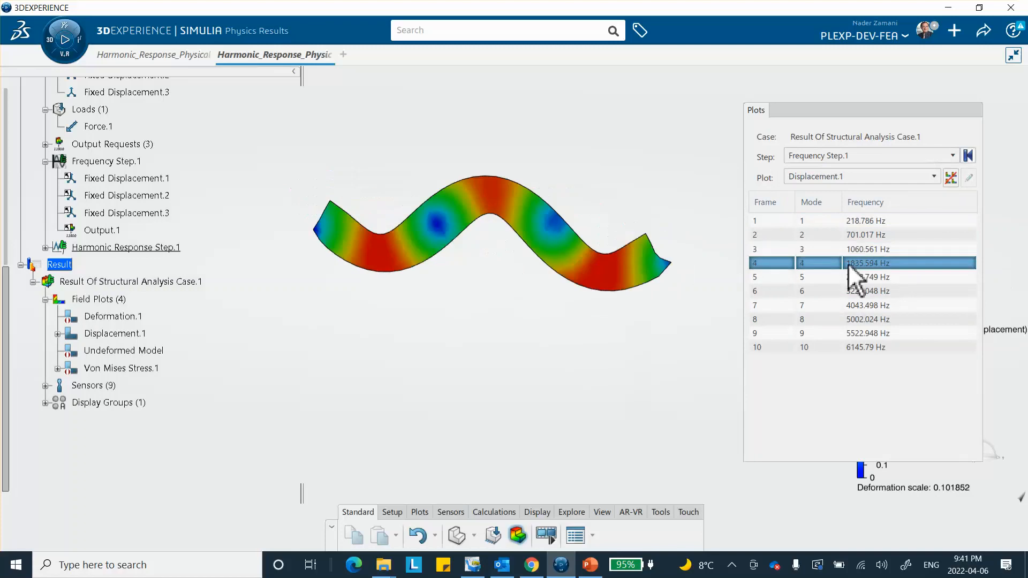
{"action": "left_click", "coordinate": [852, 277]}
{"action": "left_click", "coordinate": [852, 305]}
{"action": "left_click", "coordinate": [854, 319]}
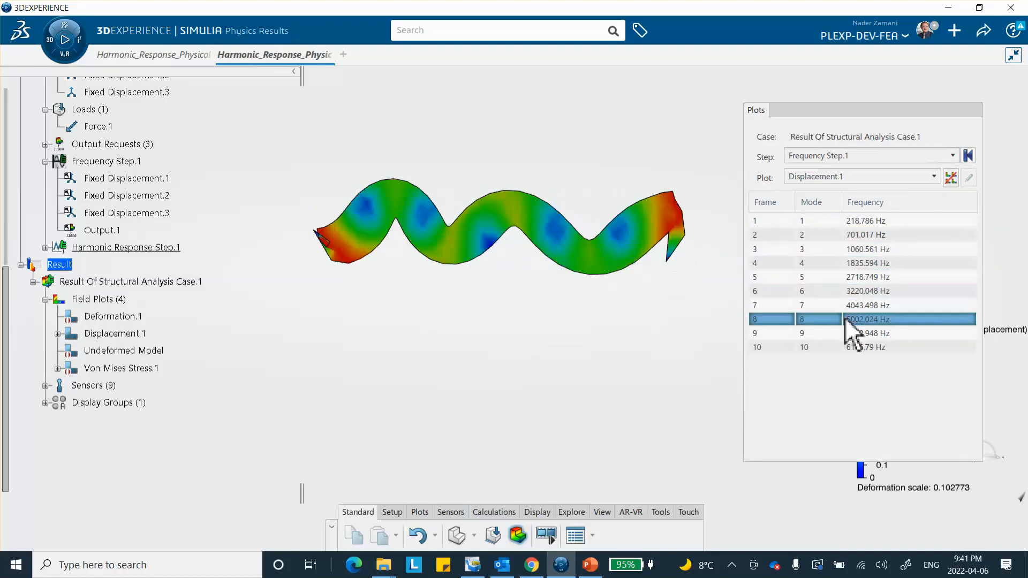
{"action": "left_click", "coordinate": [848, 333]}
{"action": "left_click", "coordinate": [830, 346]}
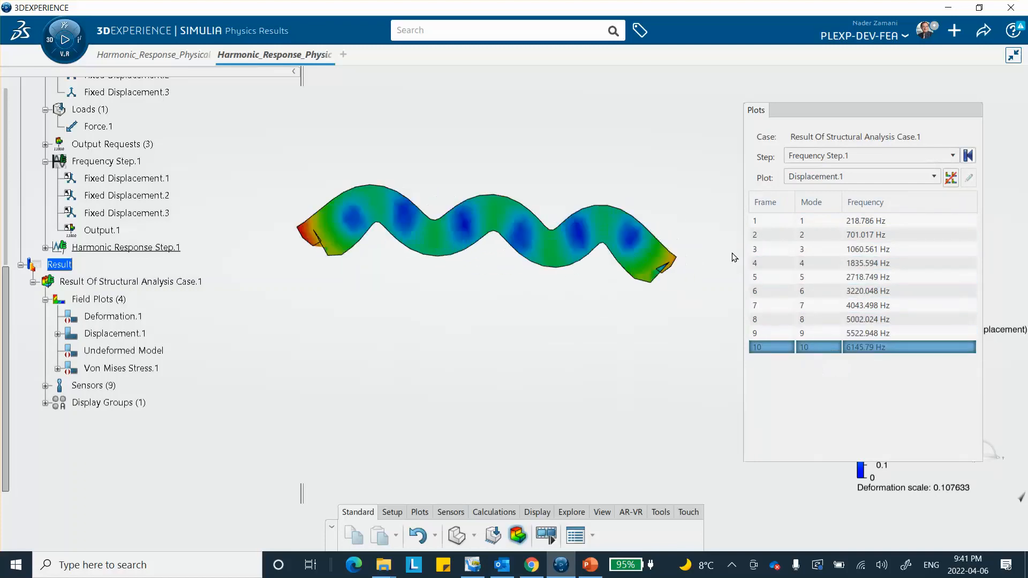
Step: Compare the result frames of Harmonic Response Step.1 with those of Frequency Step.1, ending on Harmonic Response Step.1
{"action": "left_click", "coordinate": [834, 157]}
{"action": "left_click", "coordinate": [830, 198]}
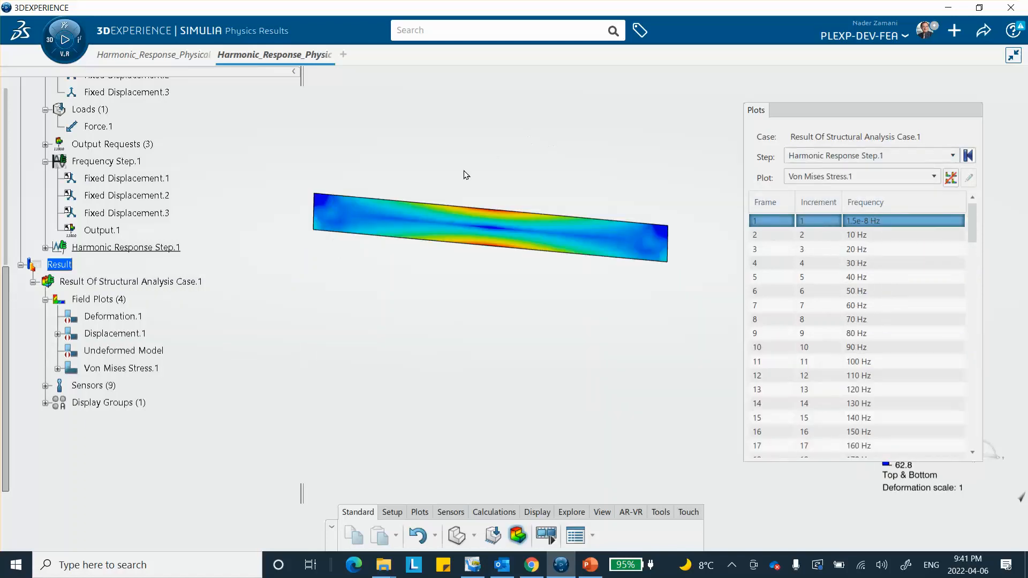
{"action": "left_click", "coordinate": [856, 155]}
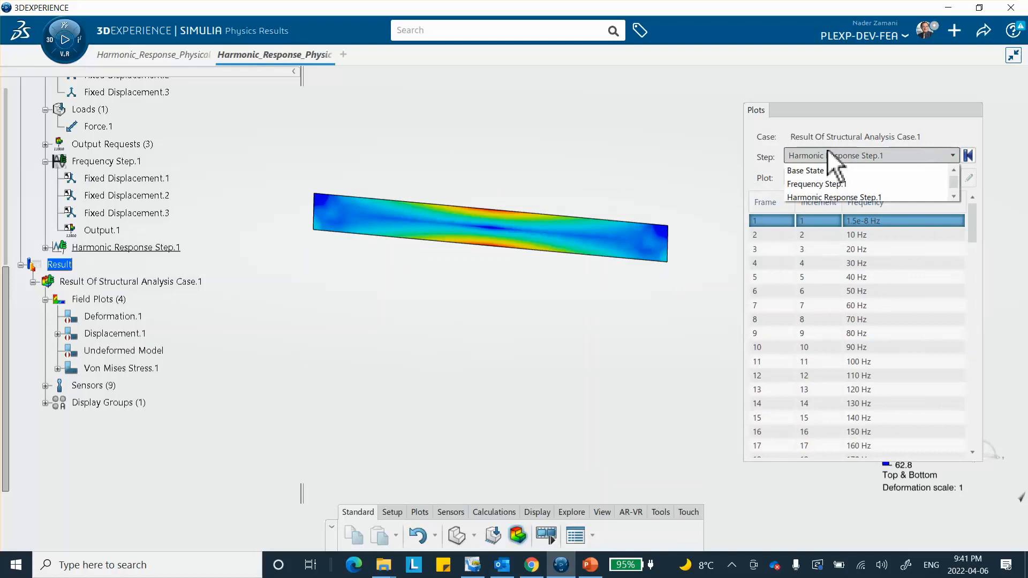
{"action": "left_click", "coordinate": [816, 181]}
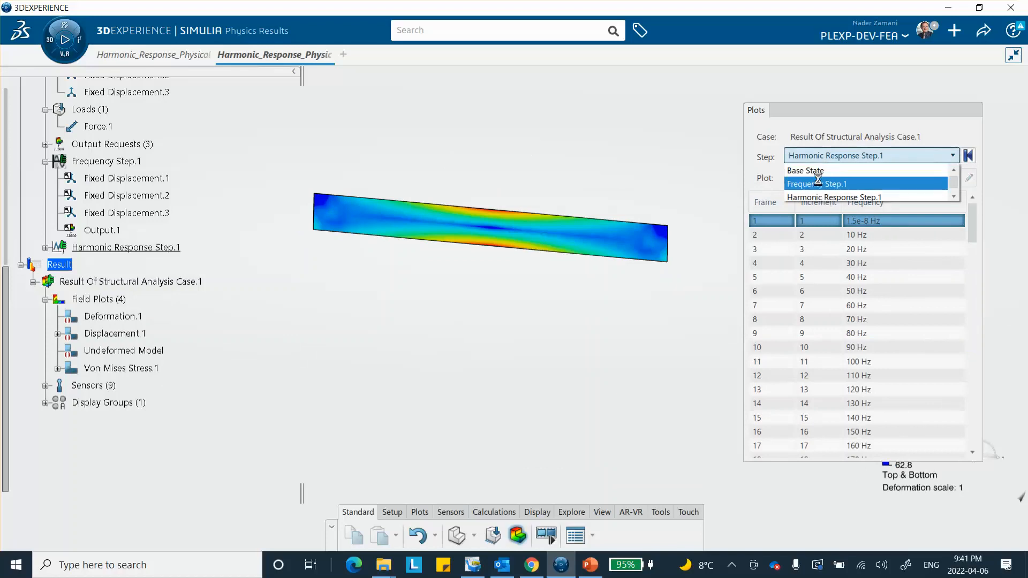
{"action": "left_click", "coordinate": [843, 156]}
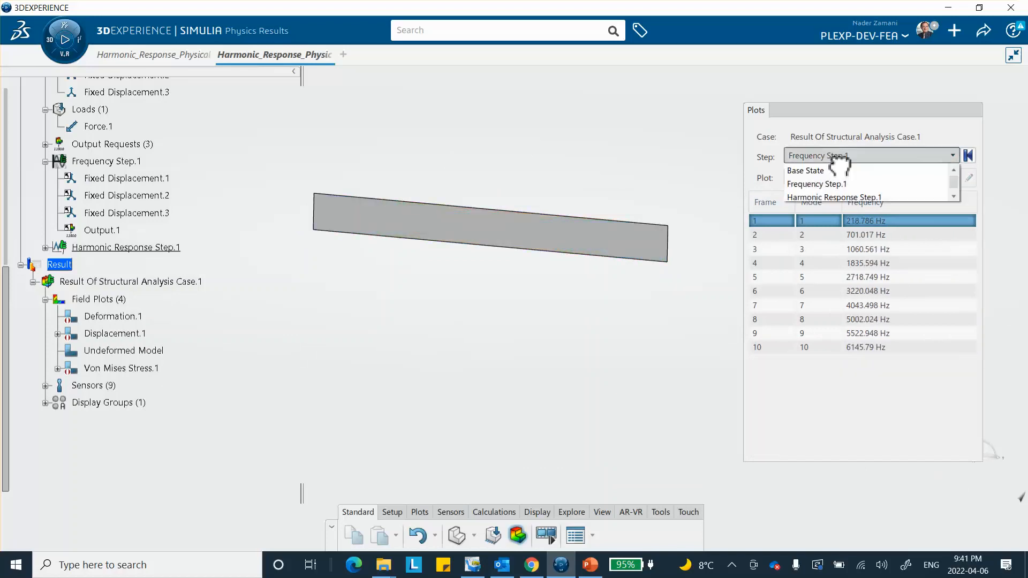
{"action": "left_click", "coordinate": [834, 197]}
Step: Browse the harmonic response frames up to 1000 Hz and display Von Mises Stress.1 at 800 Hz and 900 Hz
{"action": "scroll", "coordinate": [866, 295], "scroll_direction": "down", "scroll_amount": 4}
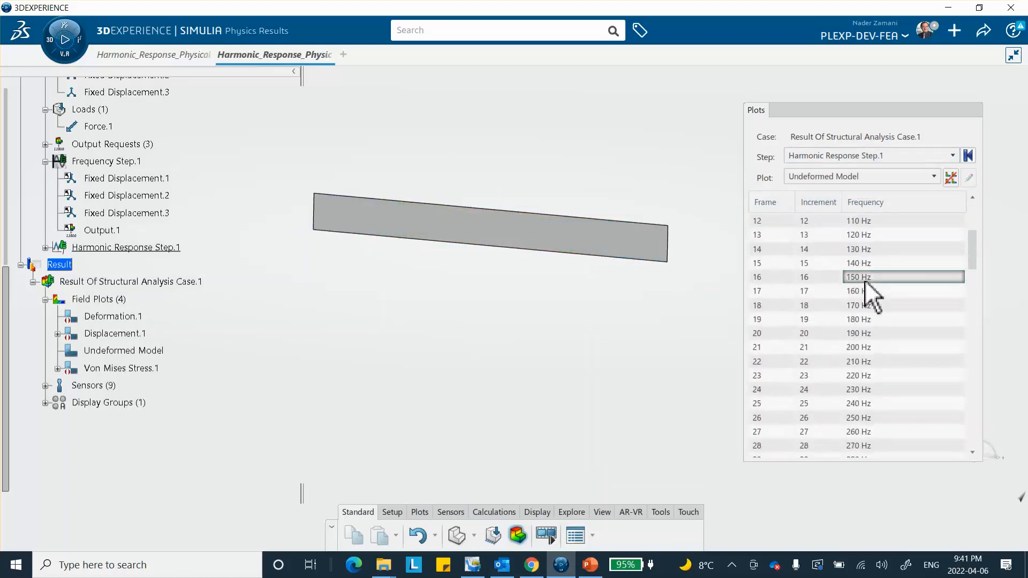
{"action": "scroll", "coordinate": [867, 287], "scroll_direction": "down", "scroll_amount": 13}
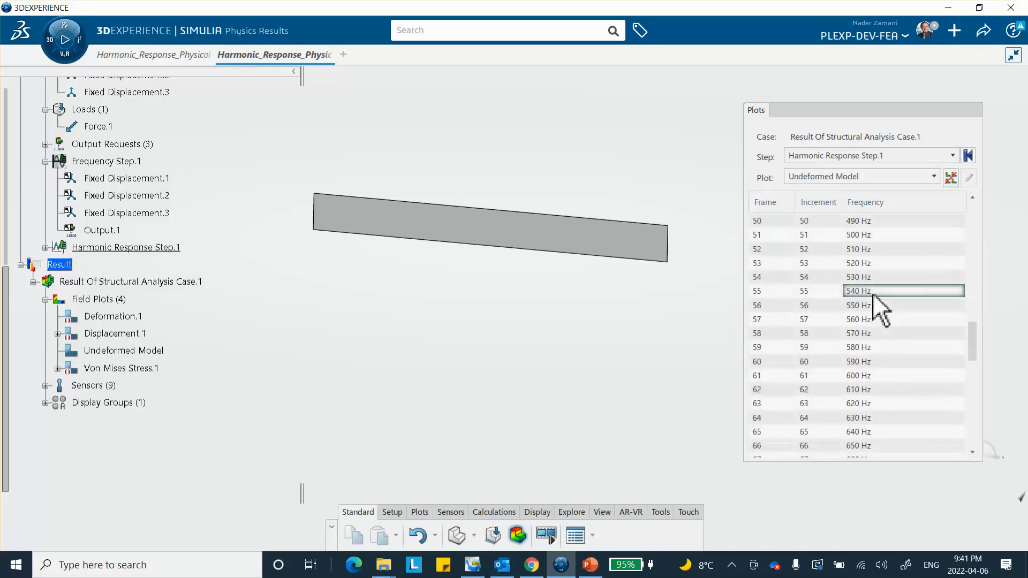
{"action": "scroll", "coordinate": [873, 293], "scroll_direction": "down", "scroll_amount": 8}
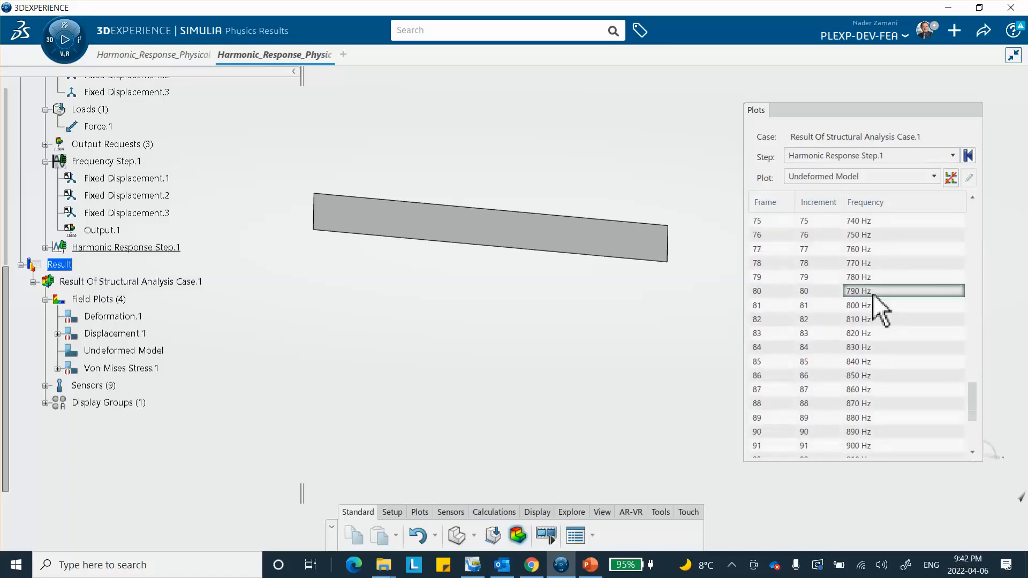
{"action": "scroll", "coordinate": [873, 293], "scroll_direction": "down", "scroll_amount": 3}
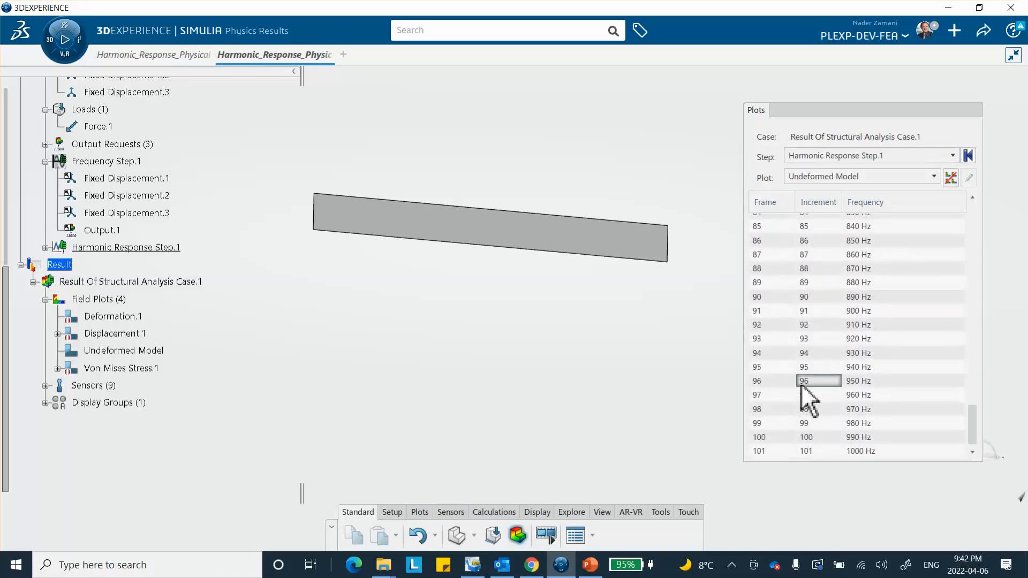
{"action": "scroll", "coordinate": [805, 382], "scroll_direction": "up", "scroll_amount": 4}
{"action": "left_click", "coordinate": [803, 325]}
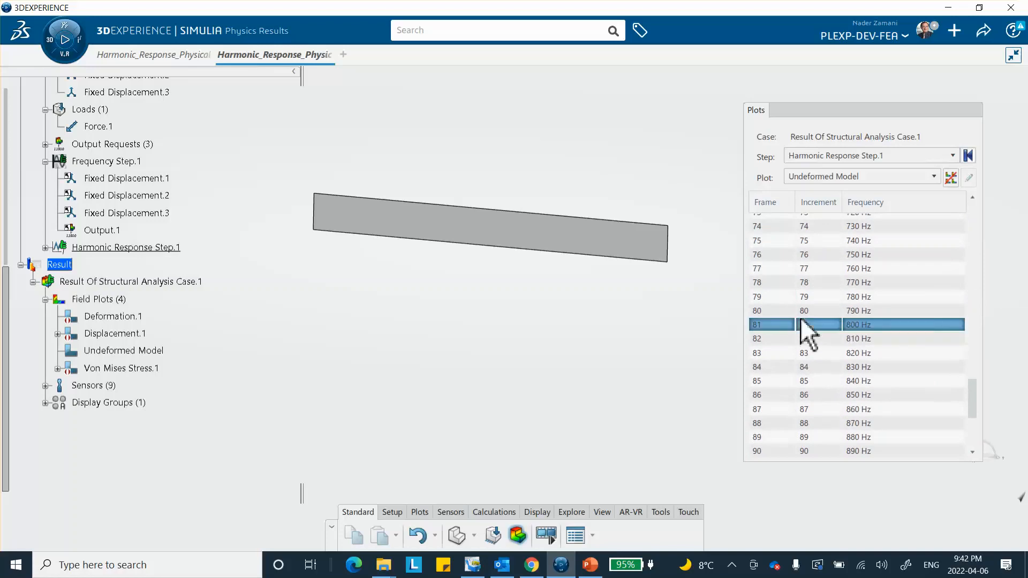
{"action": "left_click", "coordinate": [836, 177]}
{"action": "left_click", "coordinate": [835, 205]}
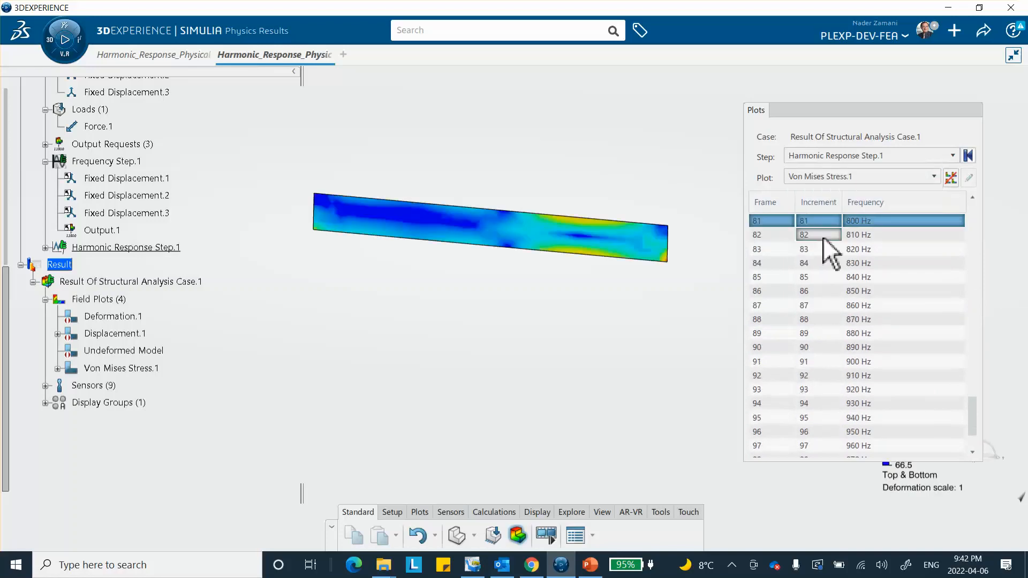
{"action": "left_click", "coordinate": [797, 362]}
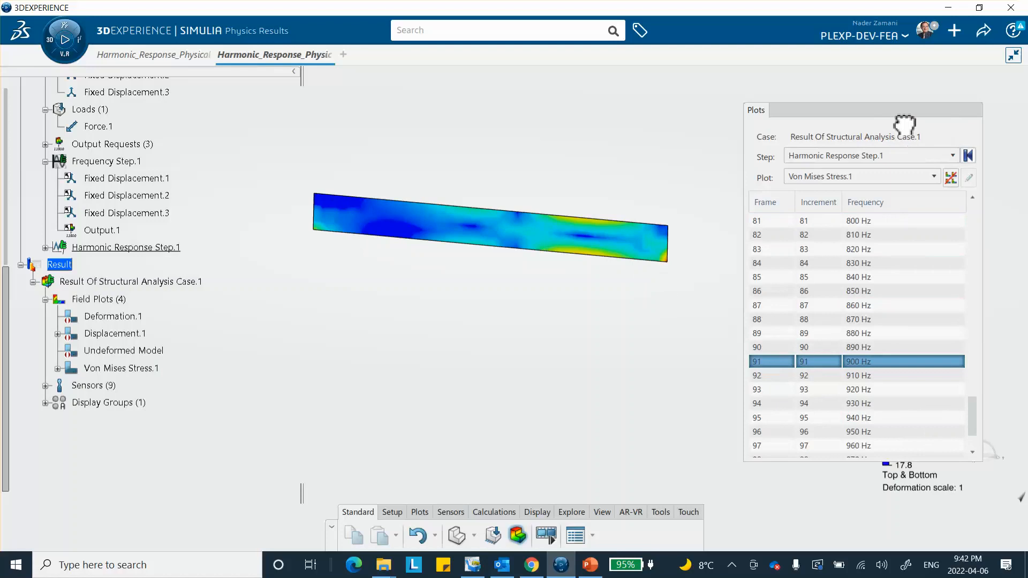
Step: Collapse the Plots window and start an X-Y Plot from History with UT, Translations as the variable
{"action": "left_click", "coordinate": [895, 111]}
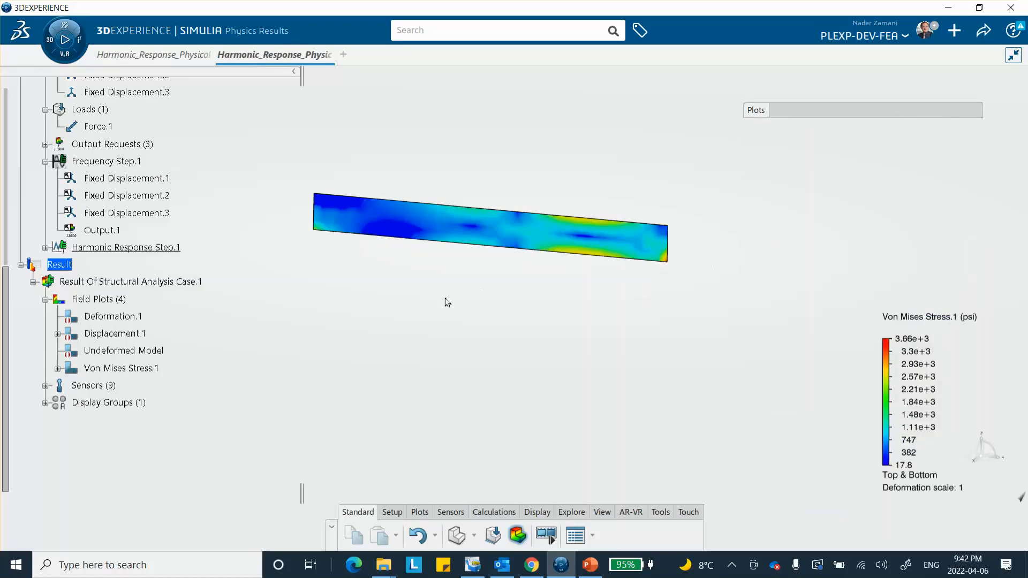
{"action": "left_click", "coordinate": [421, 511]}
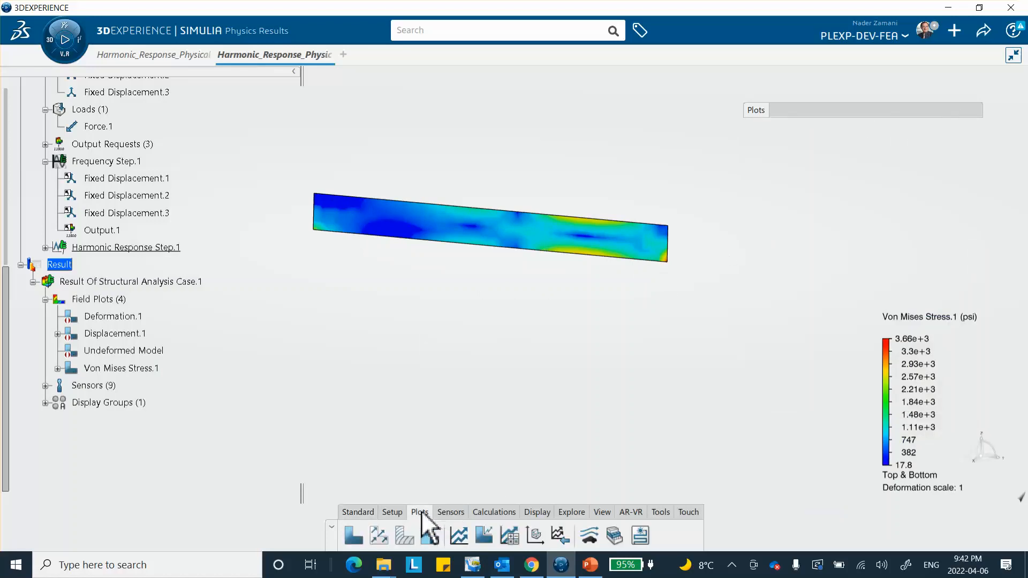
{"action": "left_click", "coordinate": [458, 535]}
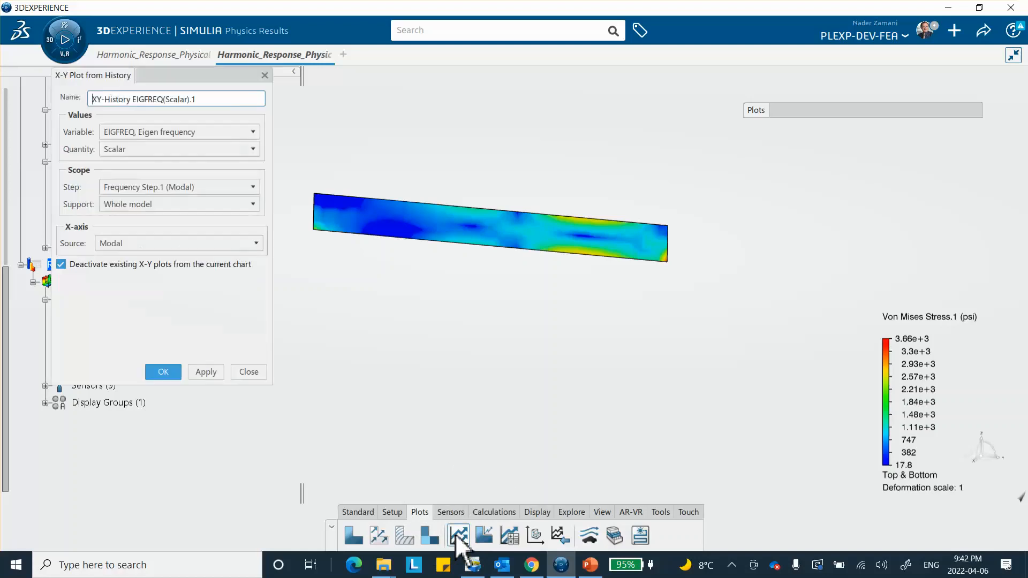
{"action": "left_click", "coordinate": [161, 133]}
{"action": "scroll", "coordinate": [248, 218], "scroll_direction": "down", "scroll_amount": 3}
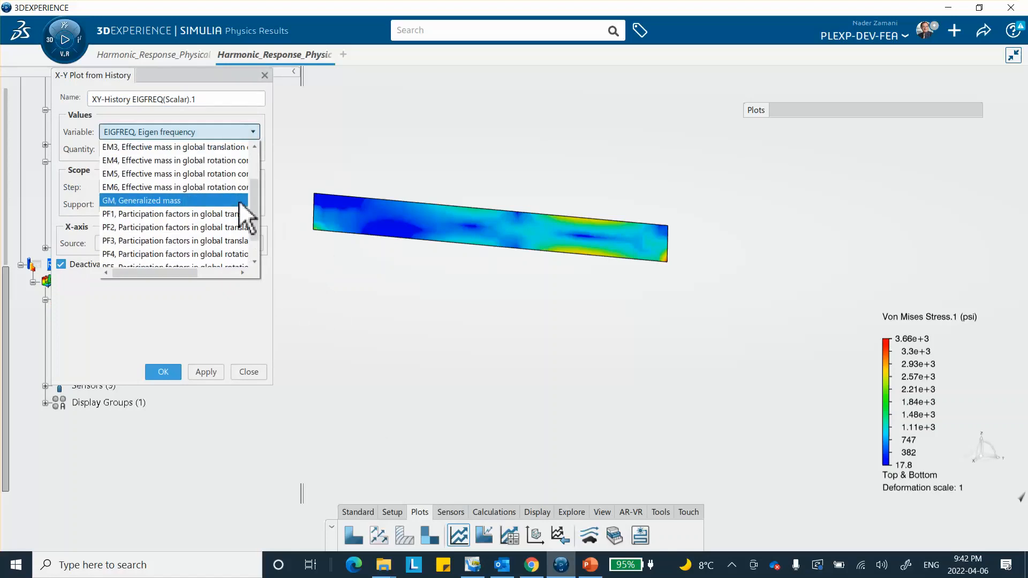
{"action": "left_click", "coordinate": [162, 264]}
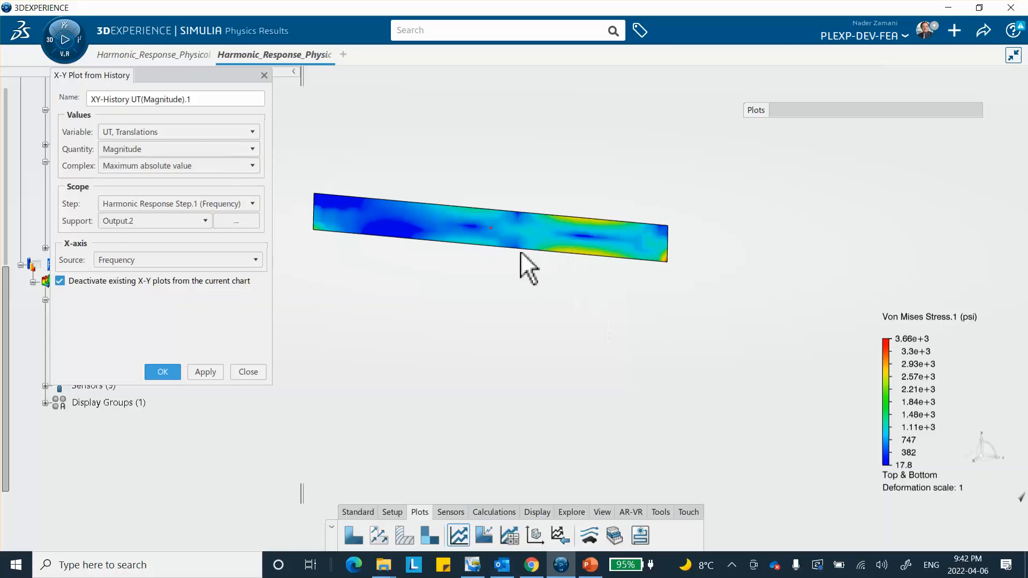
Step: Set the X-Y plot's quantity to Vector Component 3, generate the plot against frequency and move its viewer beside the settings dialog
{"action": "left_click", "coordinate": [131, 152]}
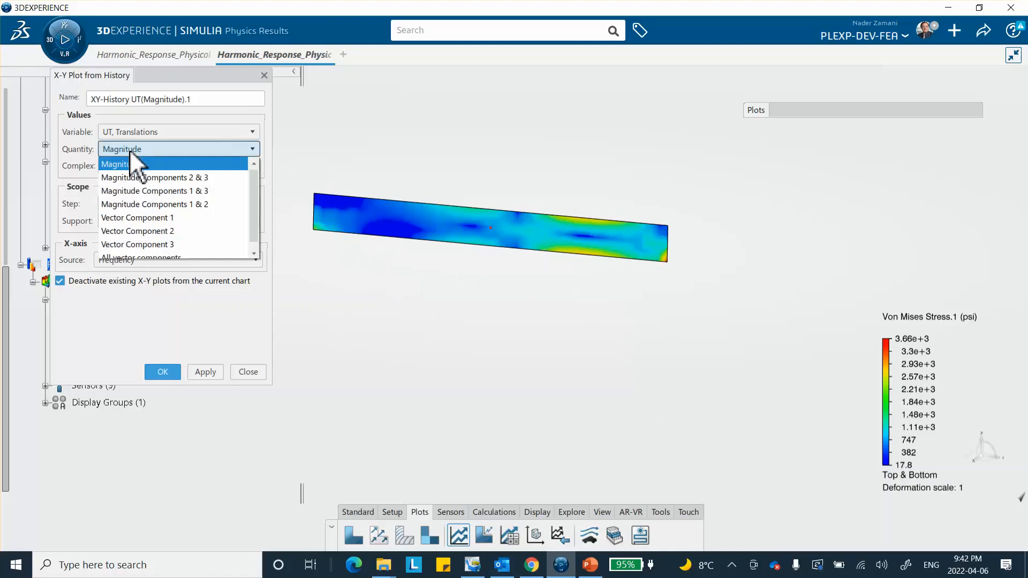
{"action": "left_click", "coordinate": [144, 240]}
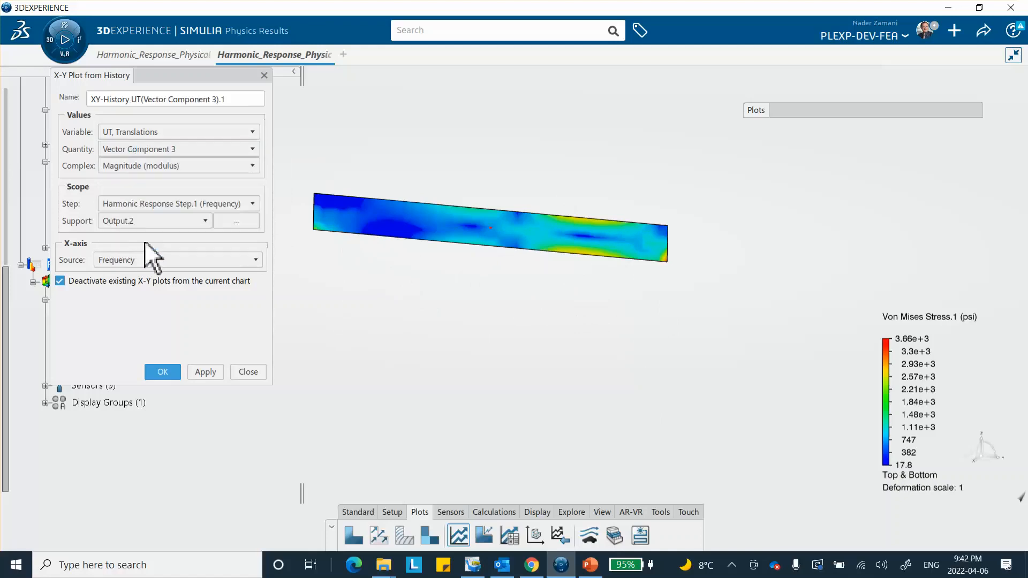
{"action": "left_click", "coordinate": [152, 149]}
{"action": "left_click", "coordinate": [149, 152]}
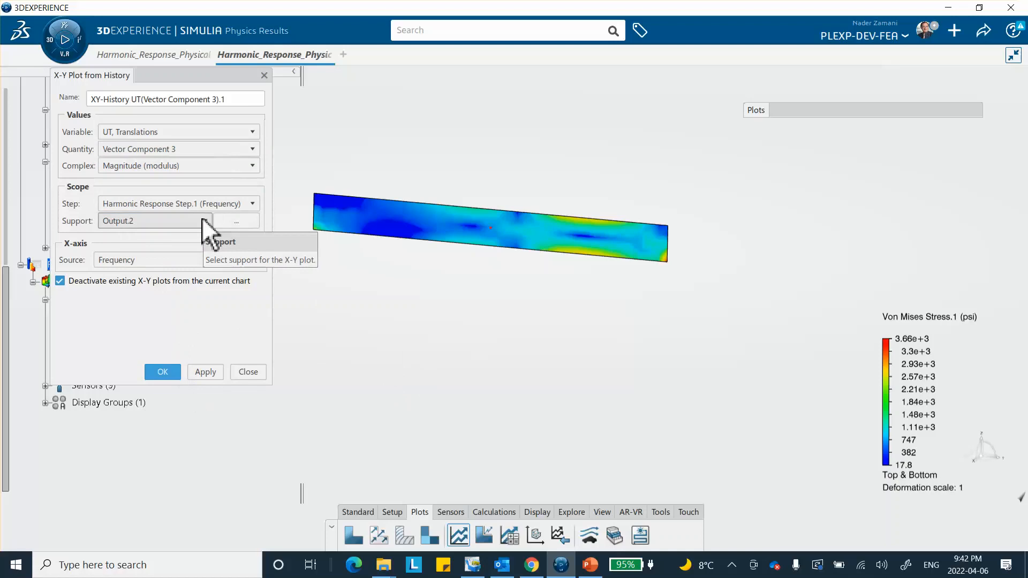
{"action": "left_click", "coordinate": [206, 373]}
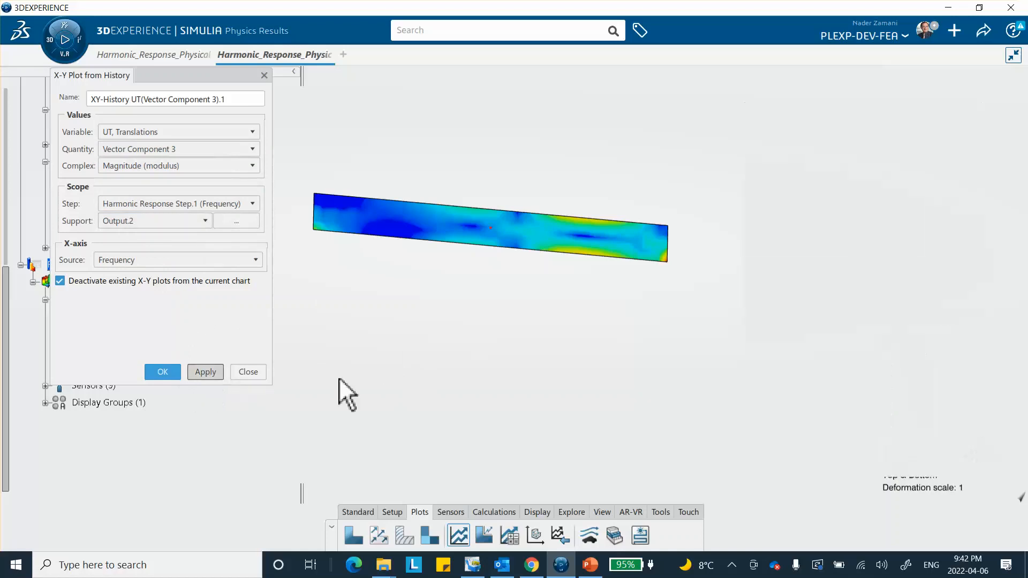
{"action": "left_click_drag", "start_coordinate": [878, 109], "coordinate": [426, 102]}
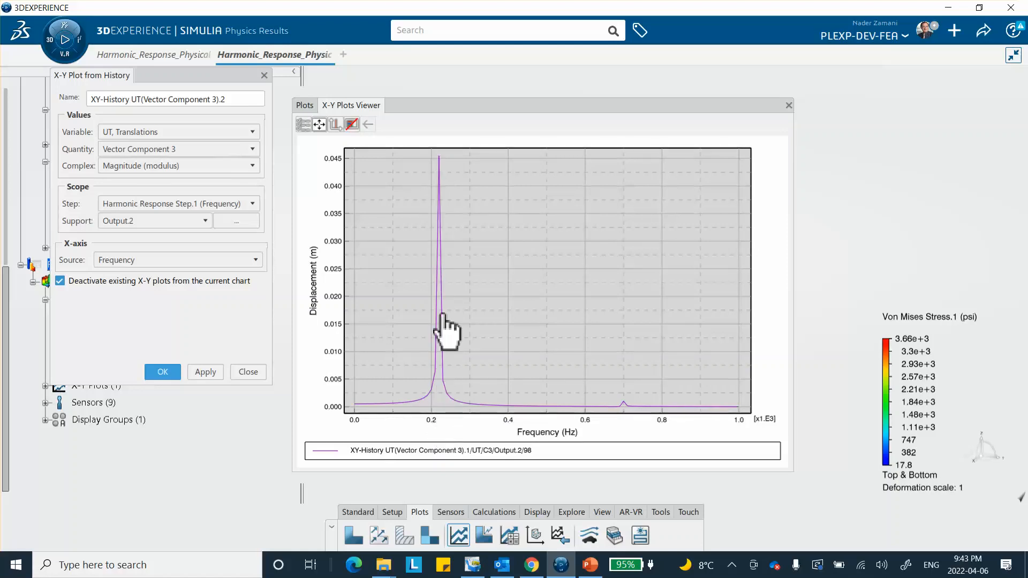
Step: Check the forcing frequency on the first PowerPoint slide and read the X-Y plot's displacement with the X-axis cursor at about 143 Hz
{"action": "left_click", "coordinate": [589, 566]}
{"action": "scroll", "coordinate": [461, 439], "scroll_direction": "up", "scroll_amount": 1}
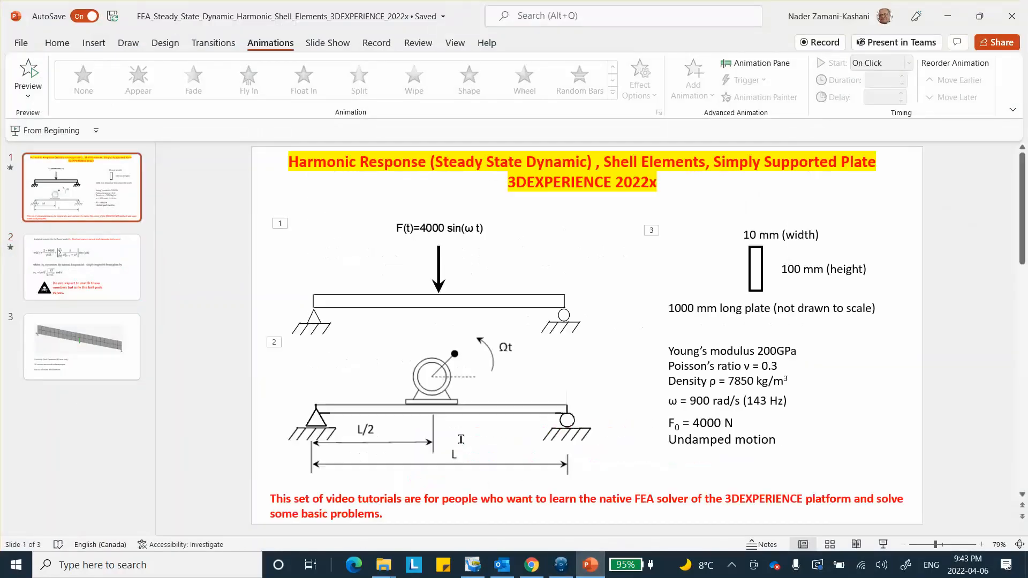
{"action": "left_click", "coordinate": [950, 17]}
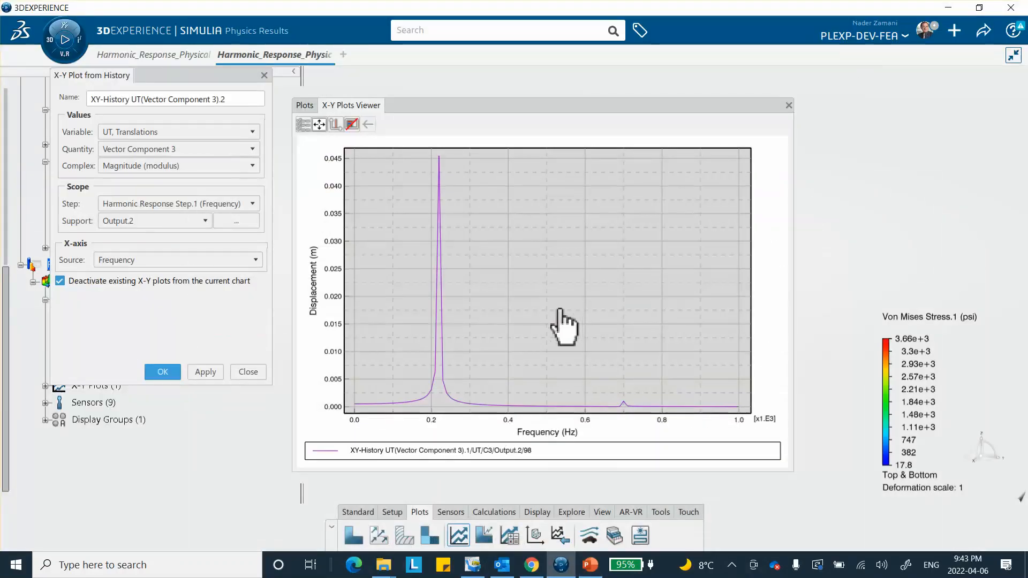
{"action": "left_click", "coordinate": [335, 125]}
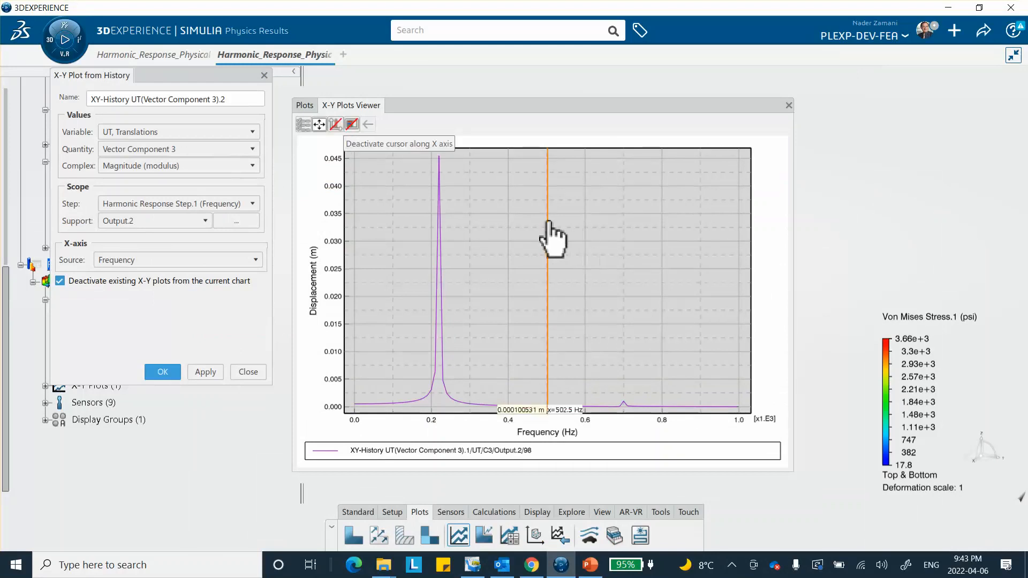
{"action": "left_click_drag", "start_coordinate": [549, 335], "coordinate": [410, 364]}
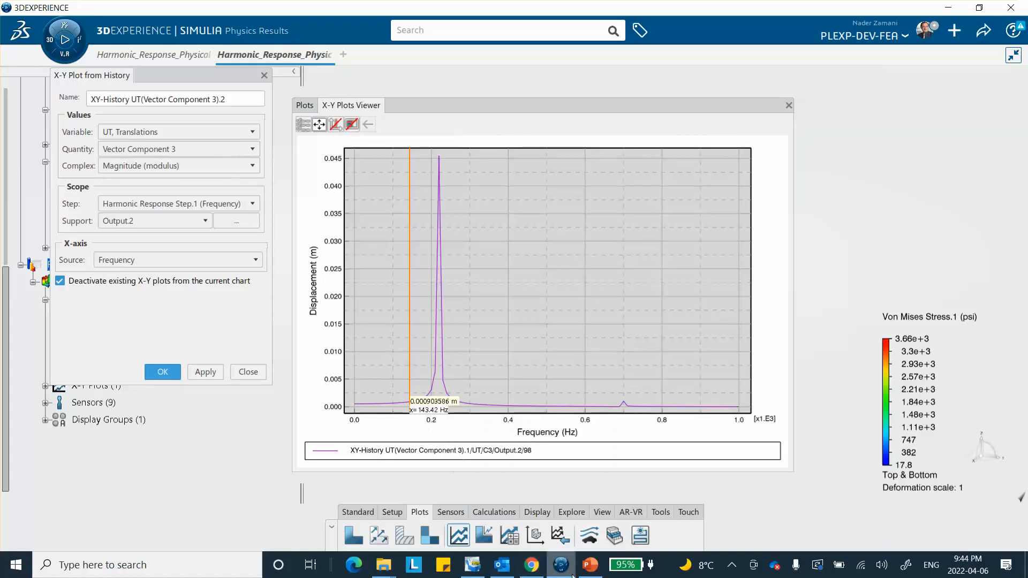
Step: Switch to the PowerPoint presentation to consult the problem slides again
{"action": "left_click", "coordinate": [589, 565]}
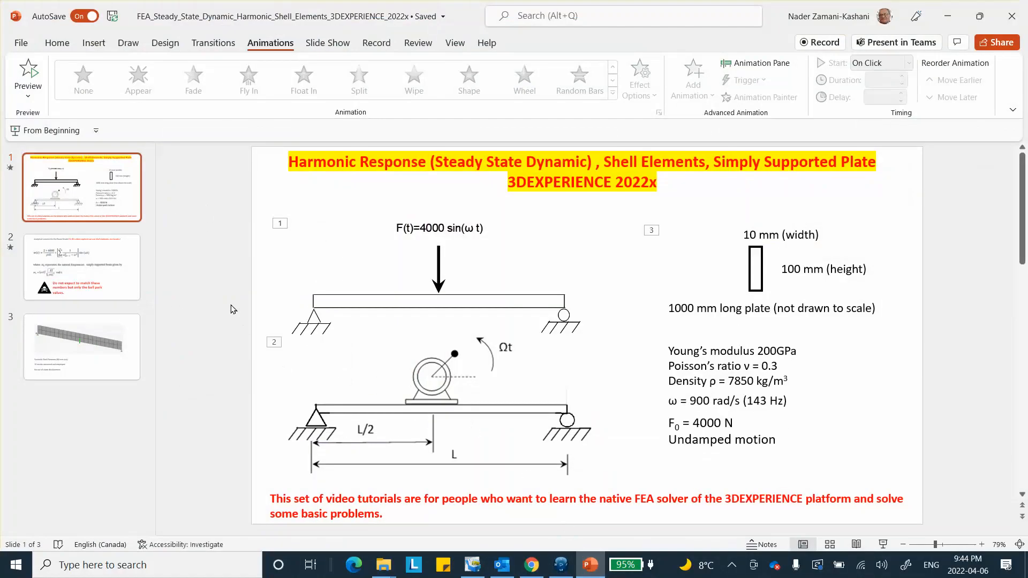